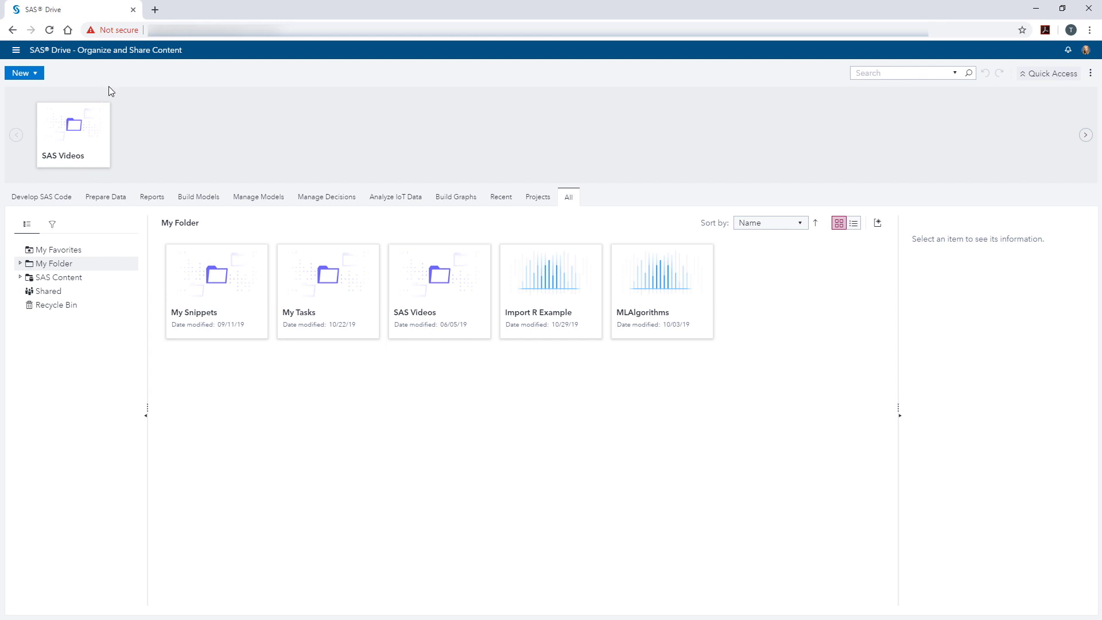
# Open Explore and Visualize from SAS Drive and add the INSIGHTTOY_R3V6S1_SALES table as the new report's data source.
pyautogui.click(17, 51)
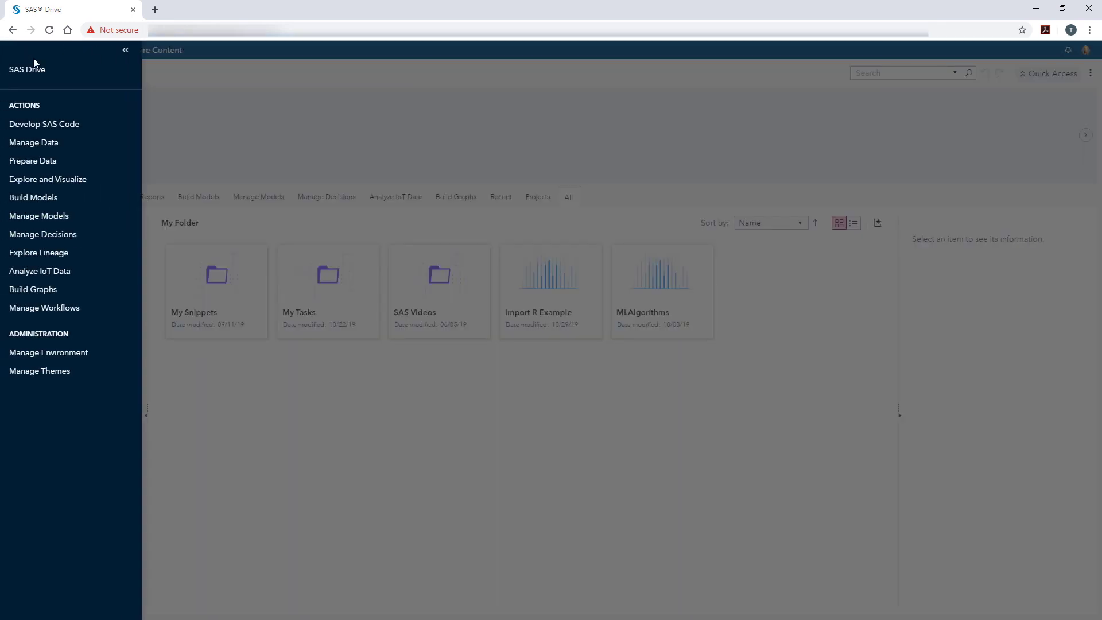
pyautogui.click(73, 180)
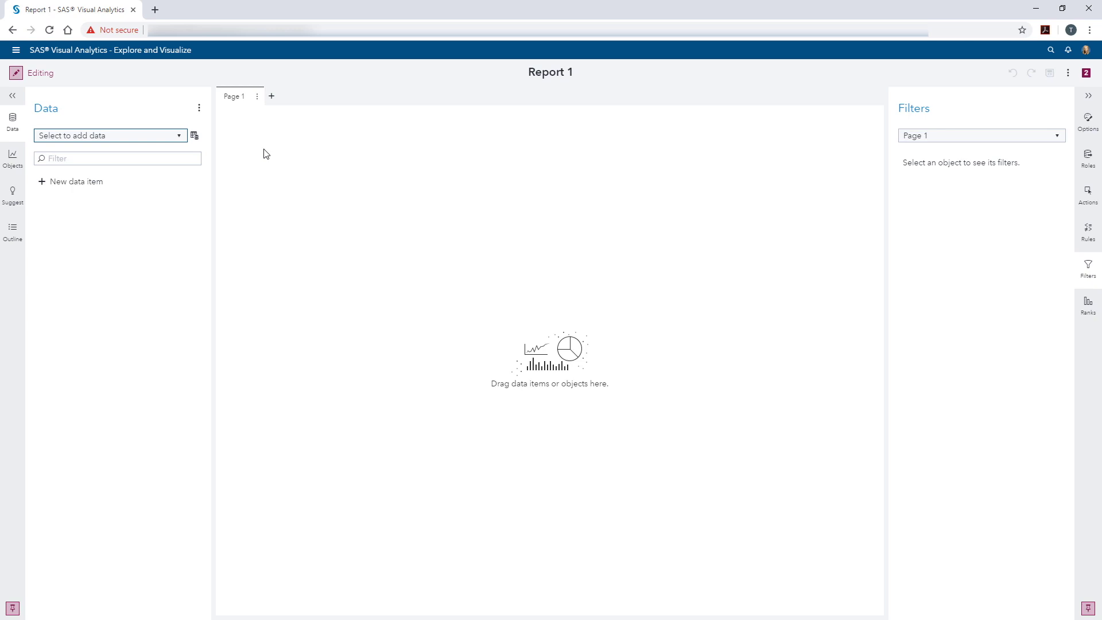
pyautogui.click(118, 140)
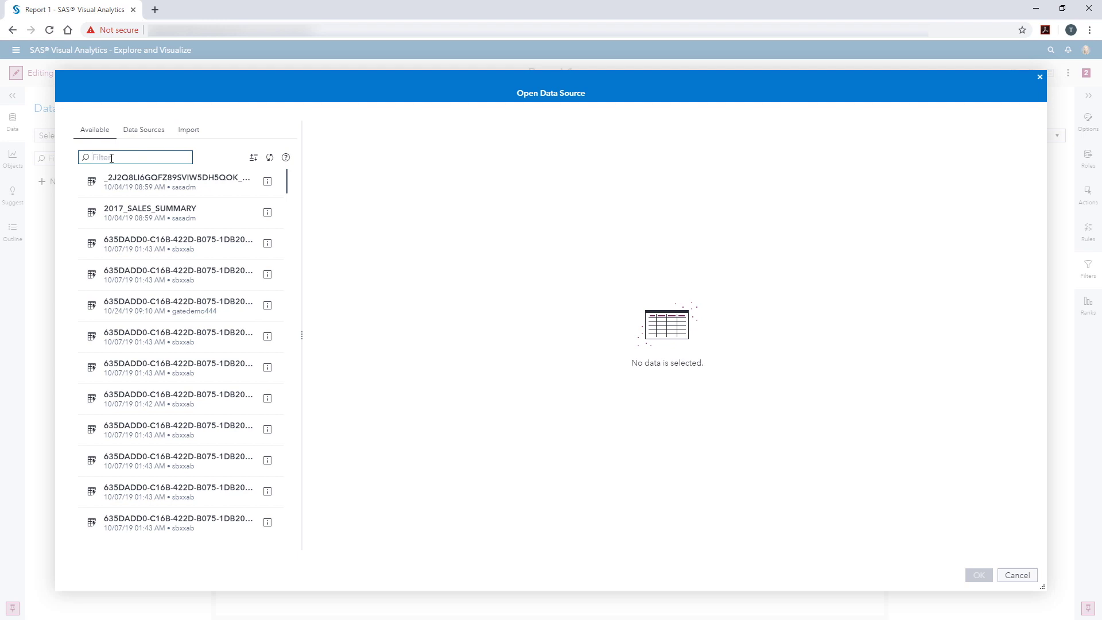
pyautogui.write('insight')
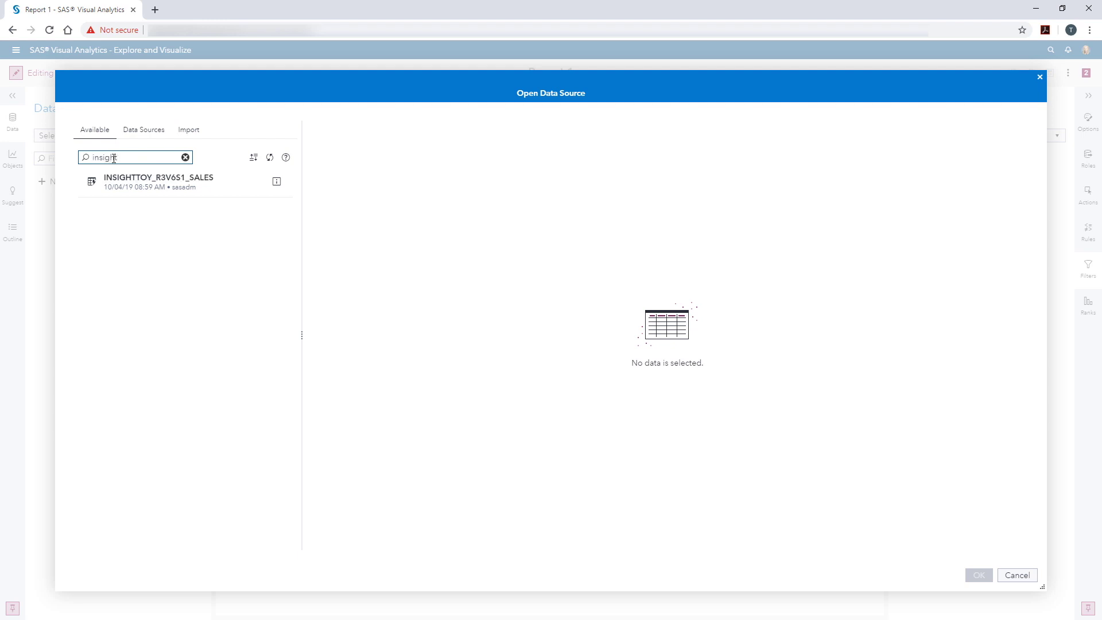
pyautogui.click(141, 190)
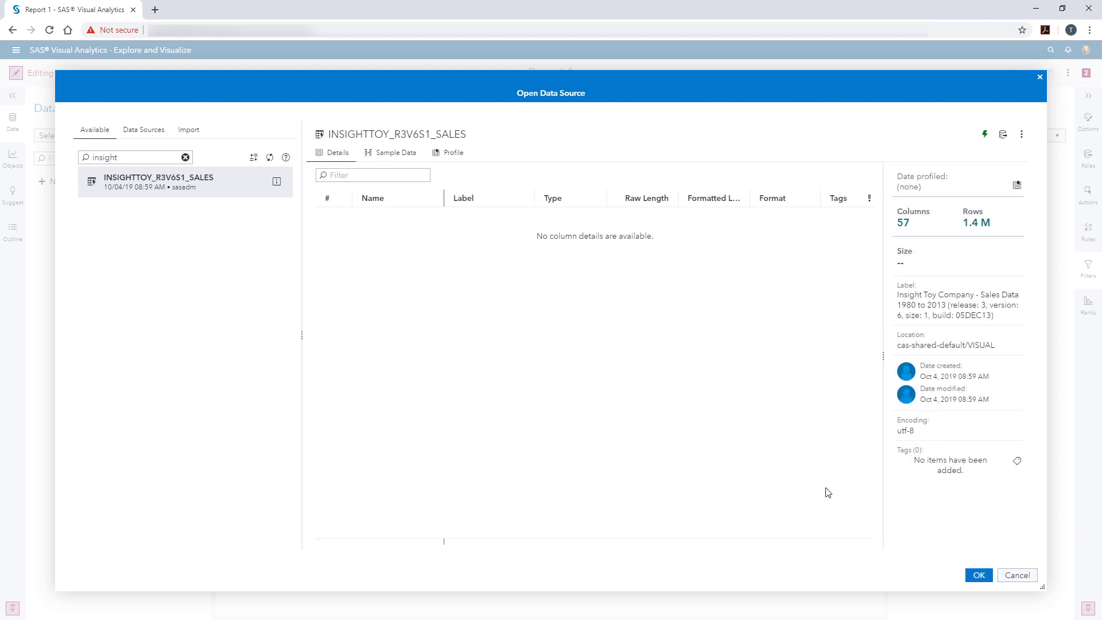
pyautogui.click(978, 575)
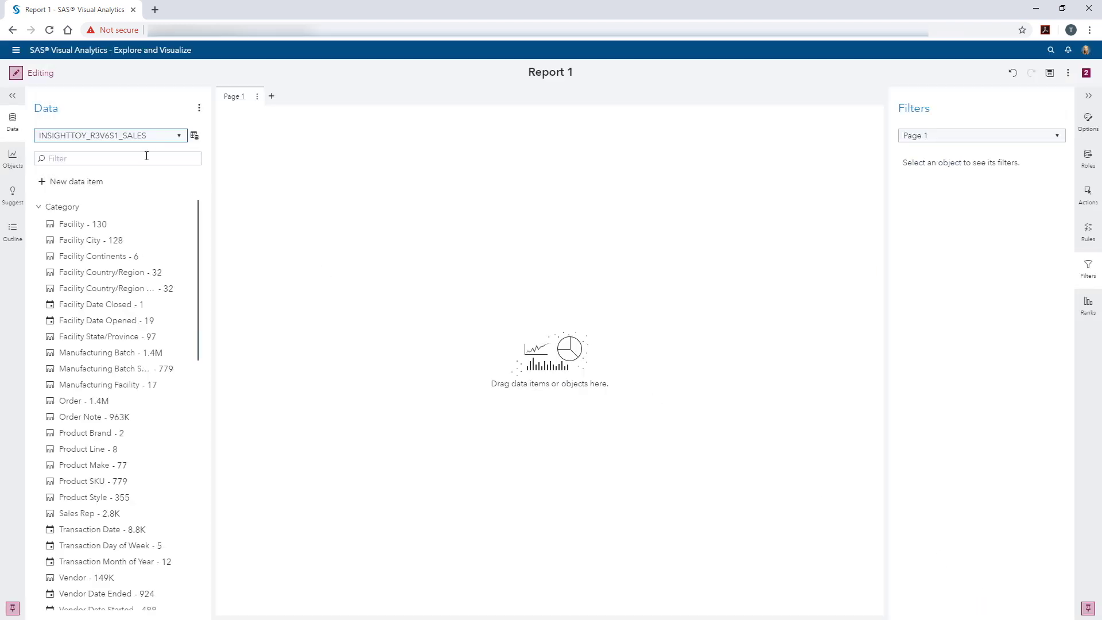
# Add the MEGA_CORP table to the report as a second data source and check the list of loaded sources.
pyautogui.click(150, 137)
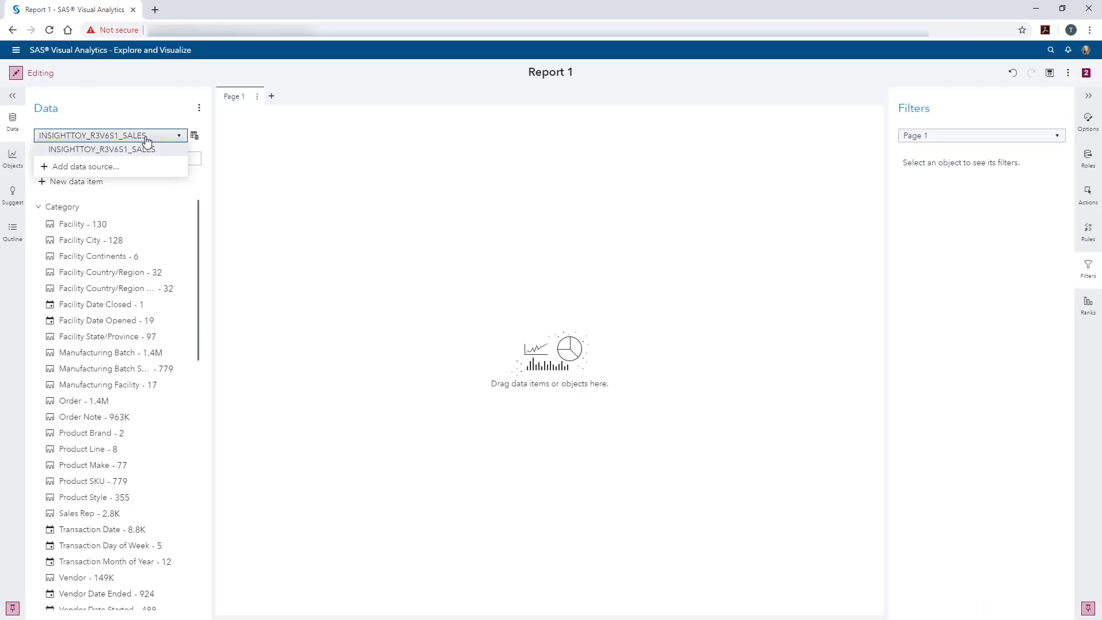
pyautogui.click(87, 167)
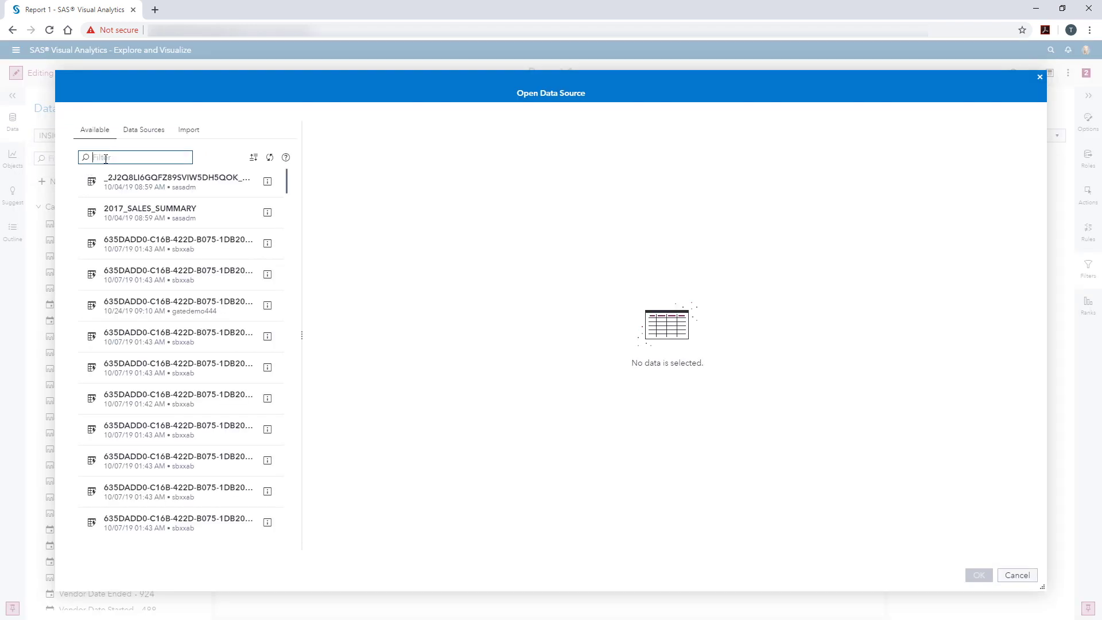
pyautogui.click(108, 158)
pyautogui.write('mega')
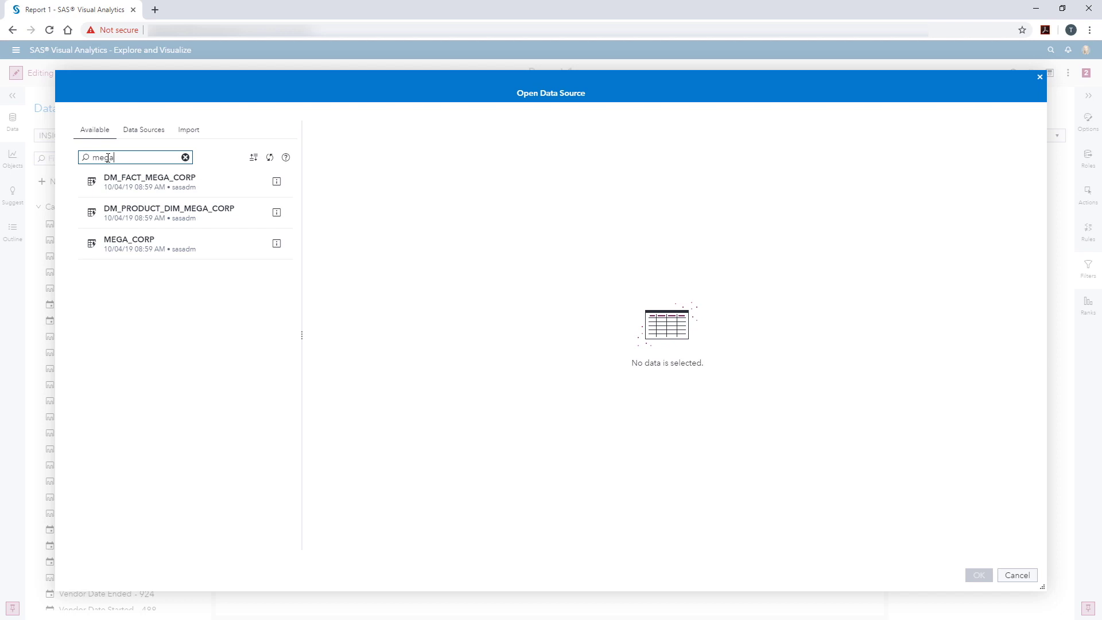
pyautogui.click(230, 253)
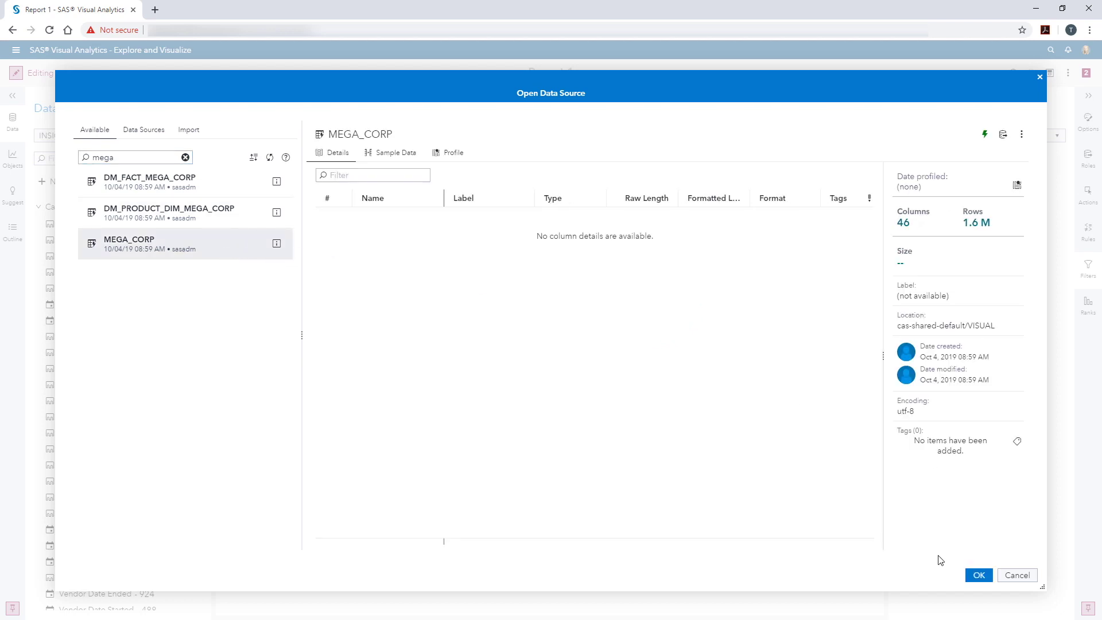
pyautogui.click(979, 575)
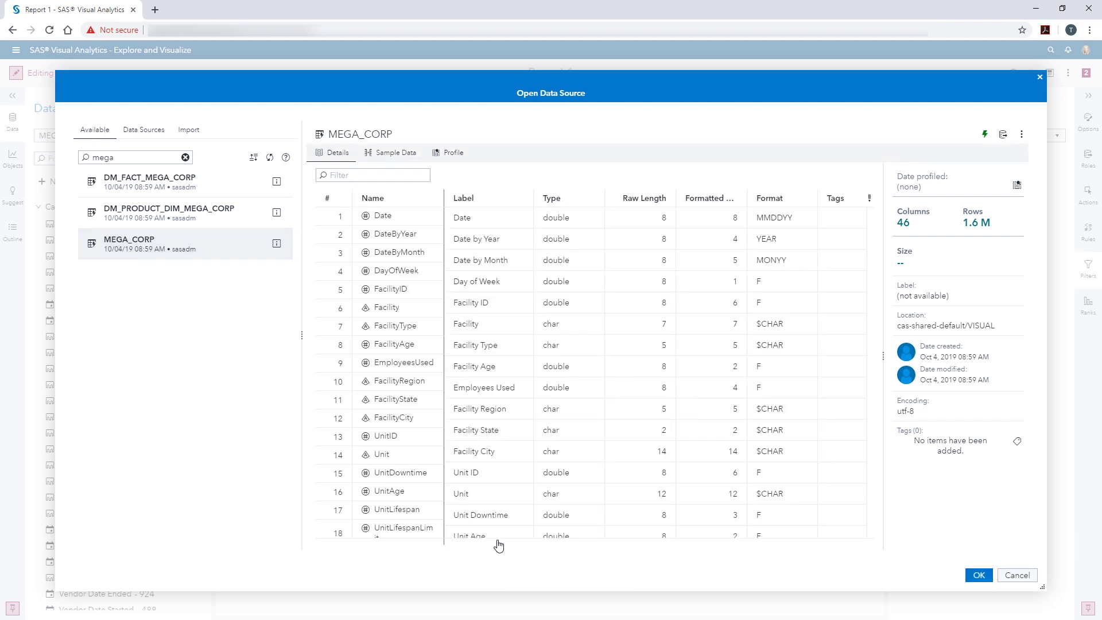
pyautogui.click(136, 142)
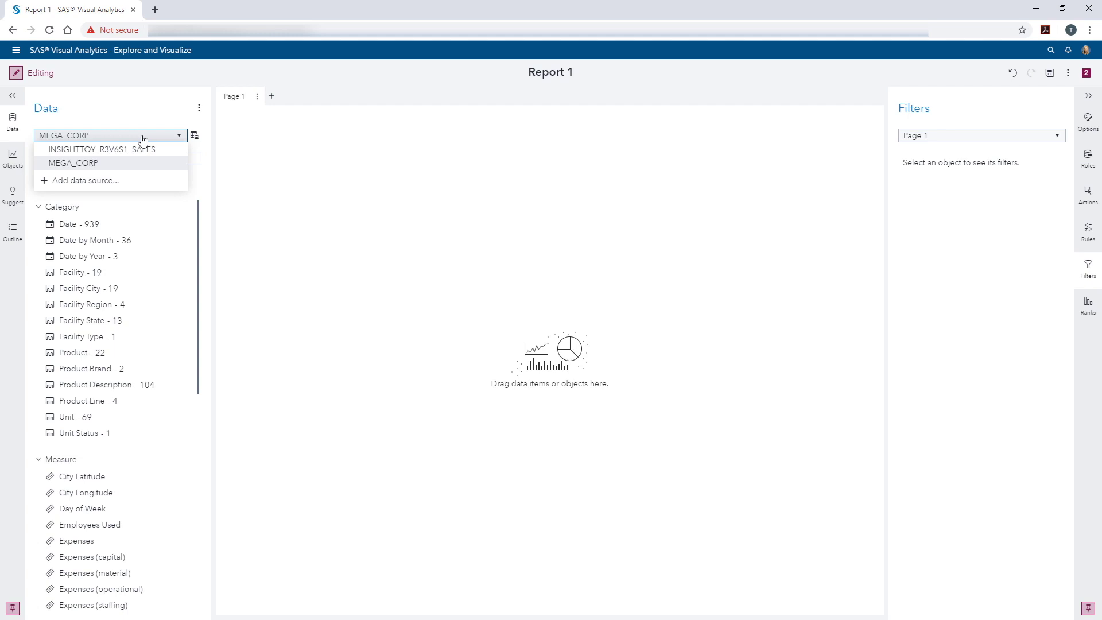
pyautogui.click(290, 204)
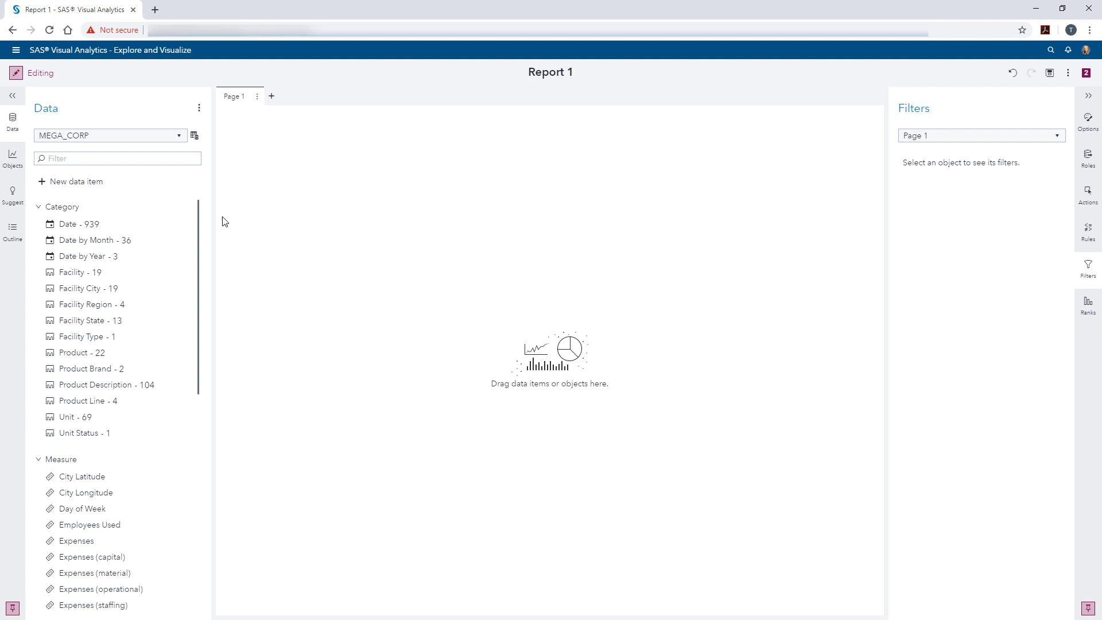
# Place two bar charts side by side on Page 1.
pyautogui.click(13, 162)
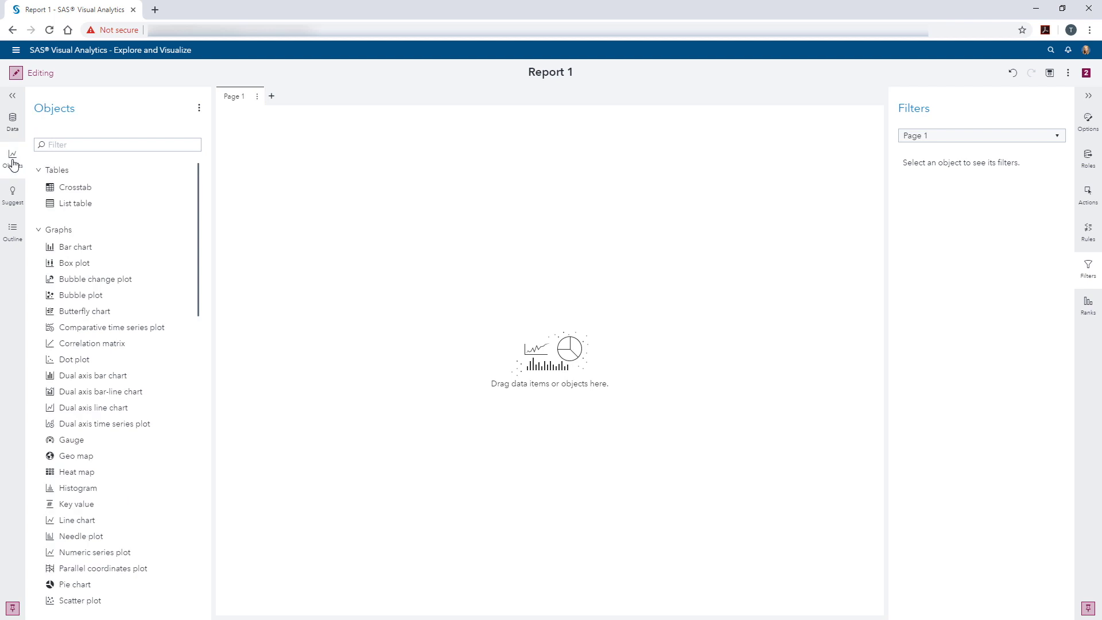
pyautogui.moveTo(505, 434); pyautogui.dragTo(504, 430)
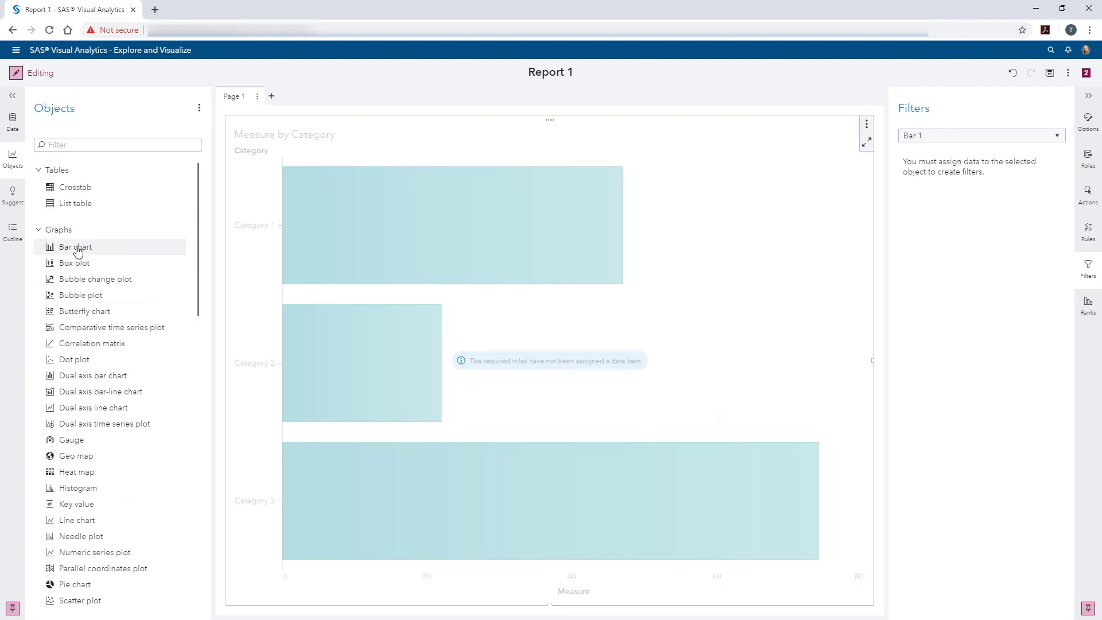
pyautogui.moveTo(78, 250); pyautogui.dragTo(767, 381)
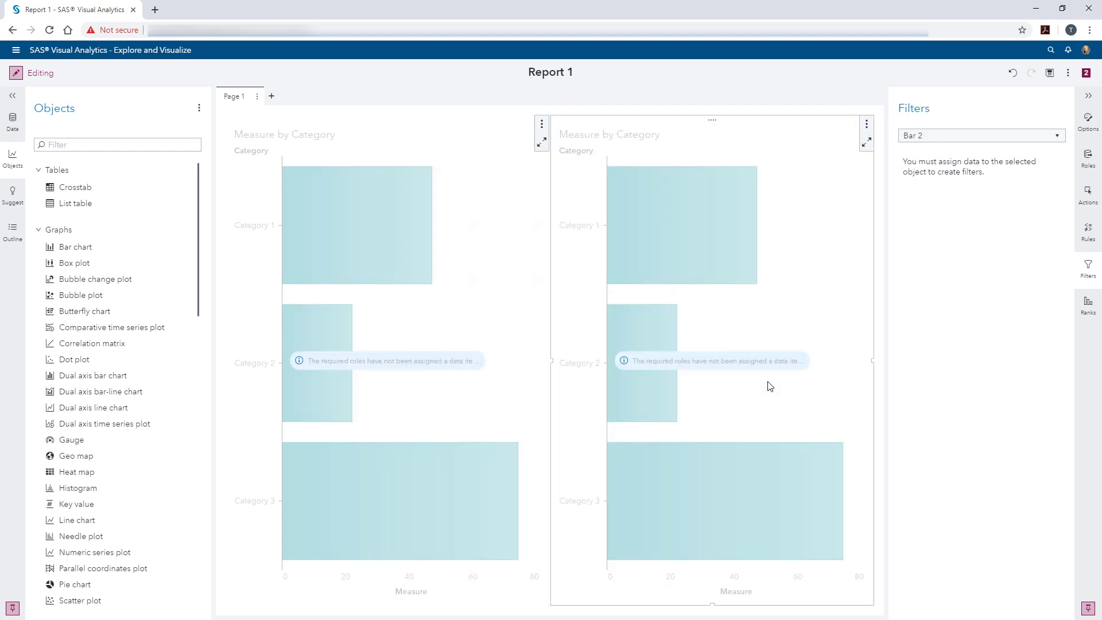
# Assign Product Line as category and Order Total as measure from INSIGHTTOY_R3V6S1_SALES to the first bar chart.
pyautogui.click(439, 304)
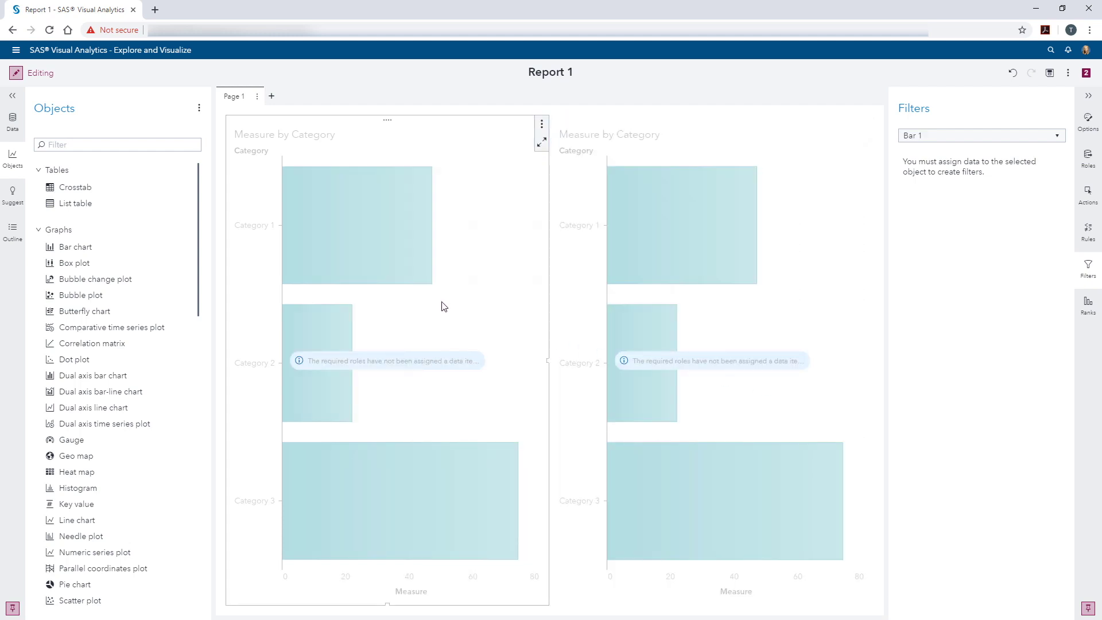
pyautogui.click(12, 122)
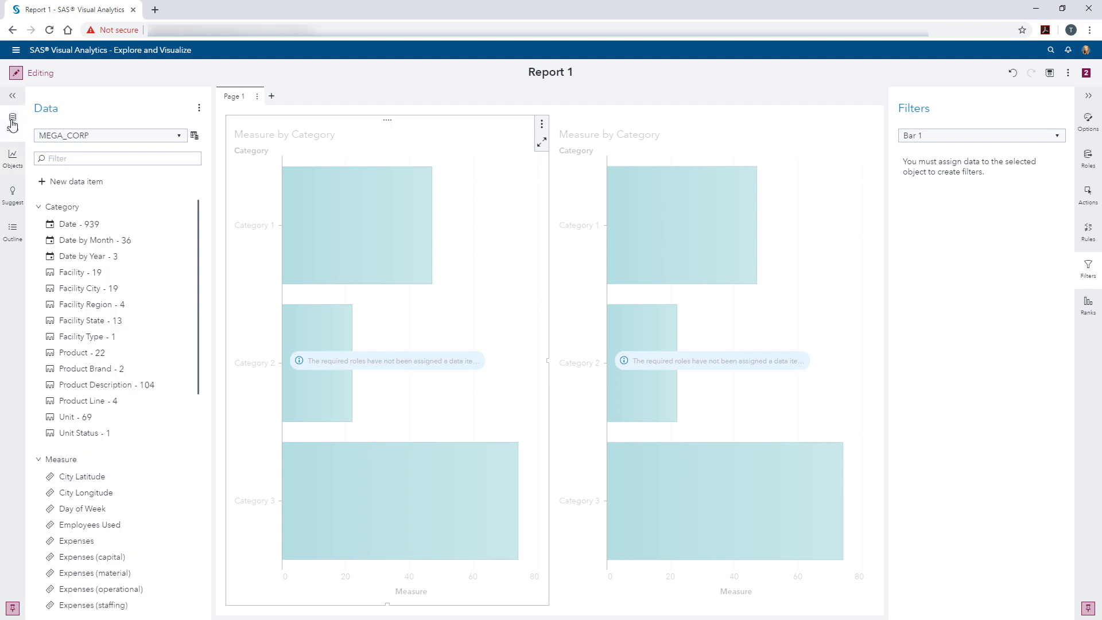
pyautogui.click(76, 138)
pyautogui.click(96, 151)
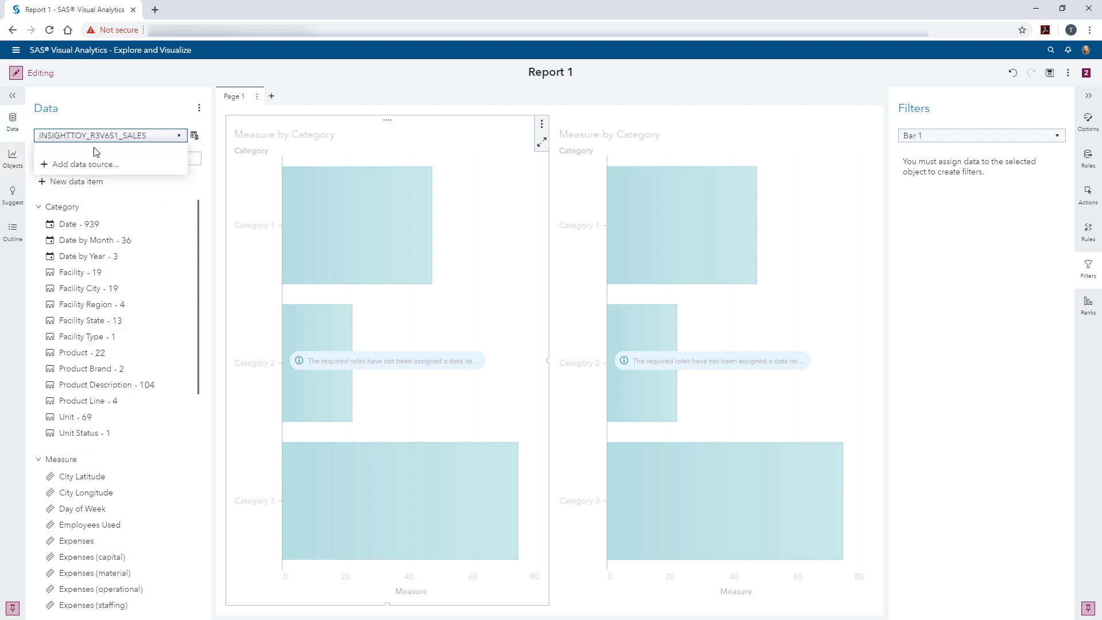
pyautogui.click(379, 279)
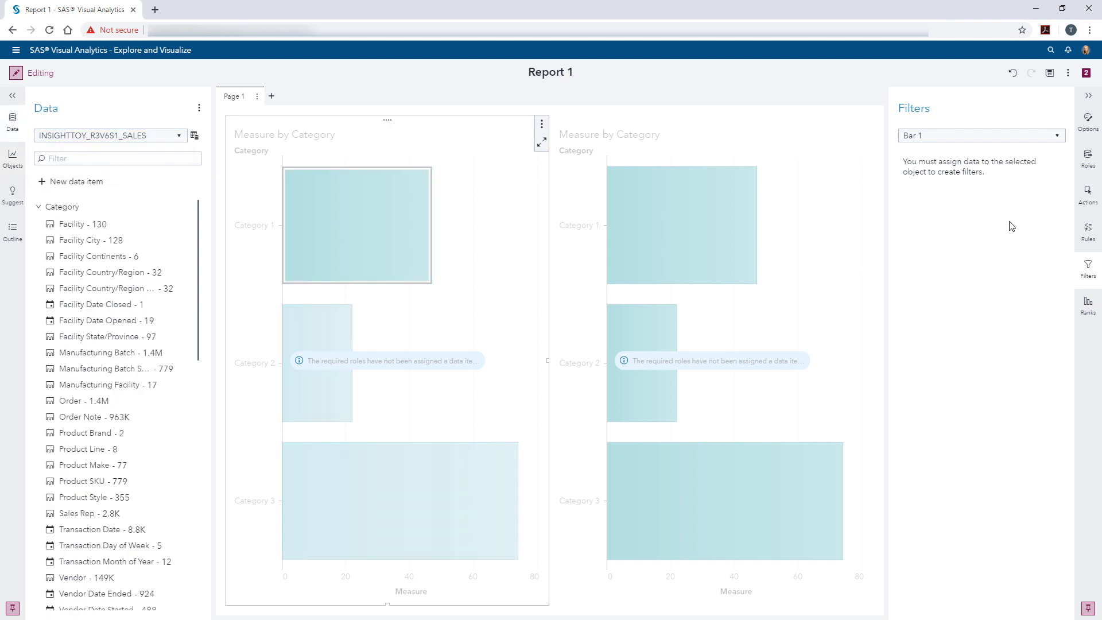
pyautogui.click(1086, 158)
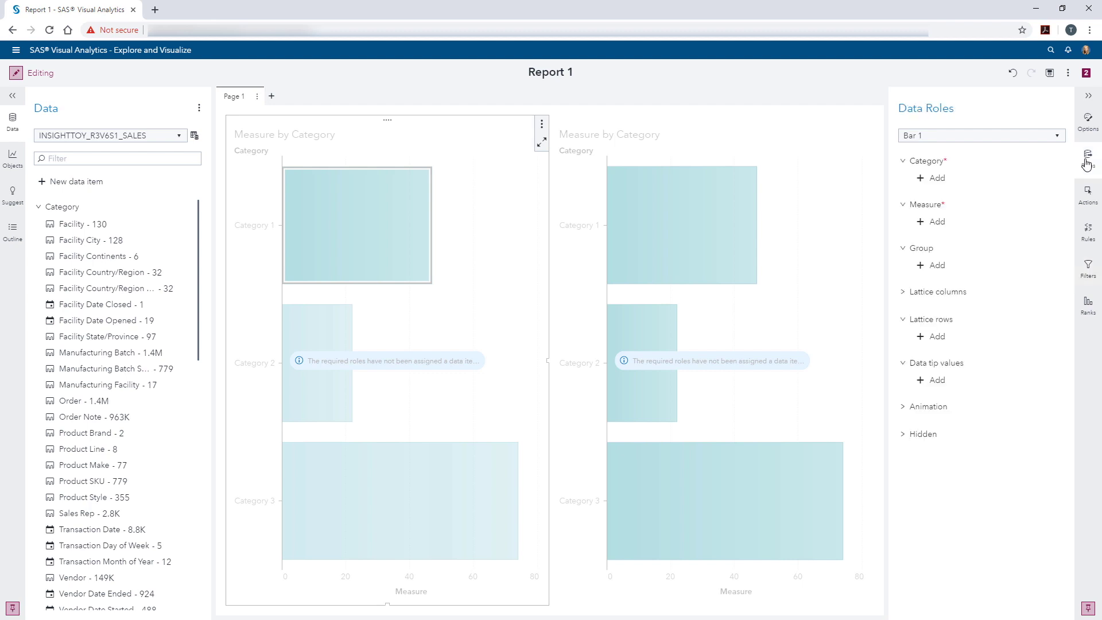
pyautogui.click(936, 178)
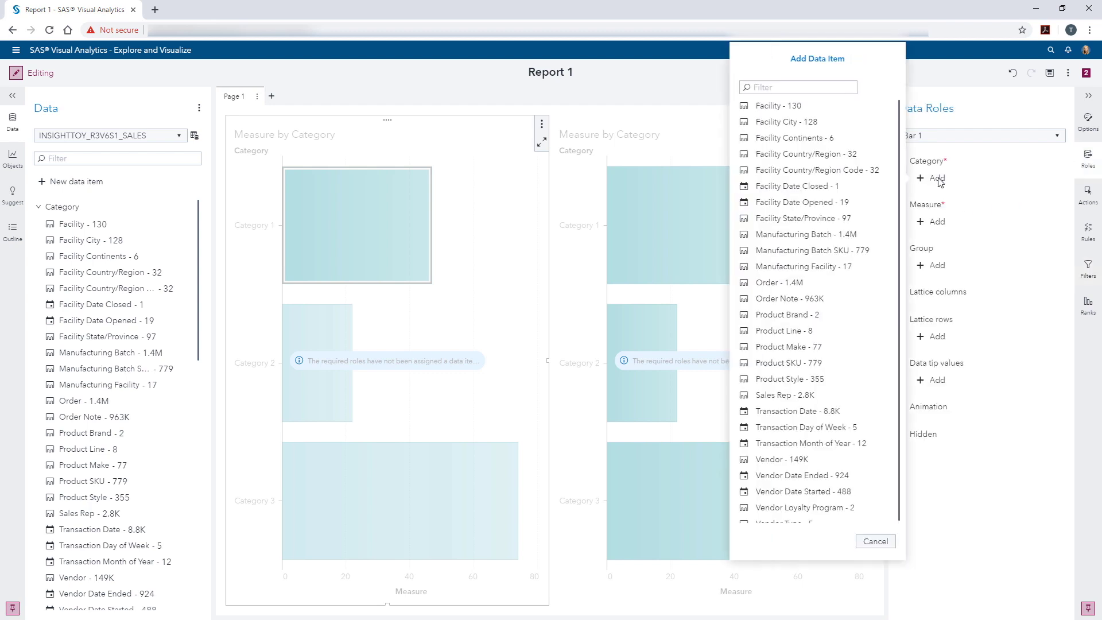
pyautogui.click(797, 331)
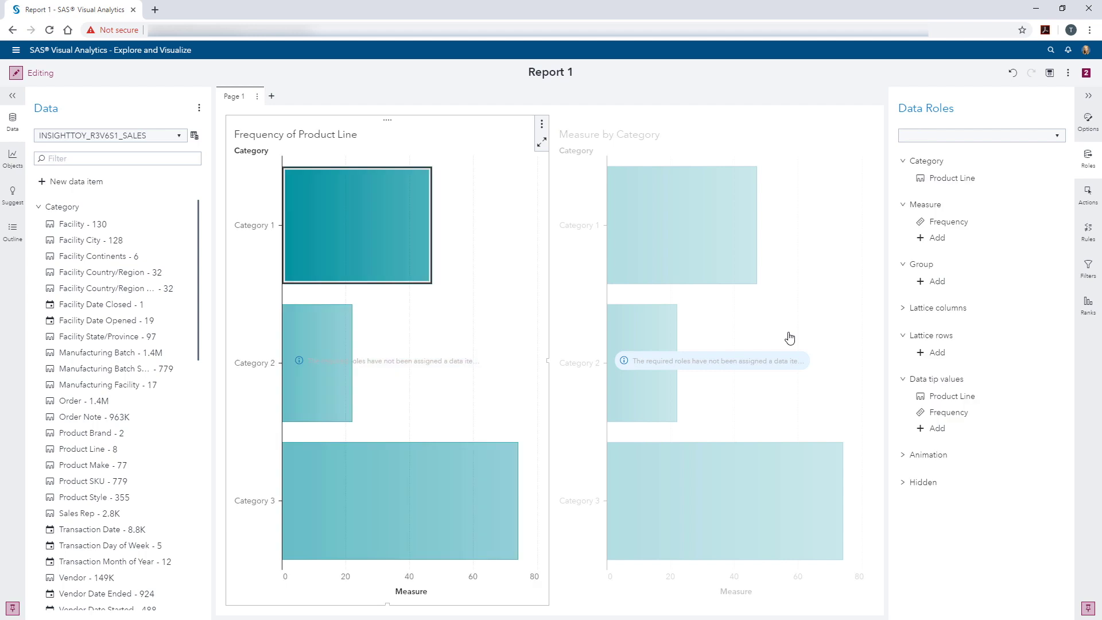
pyautogui.click(948, 222)
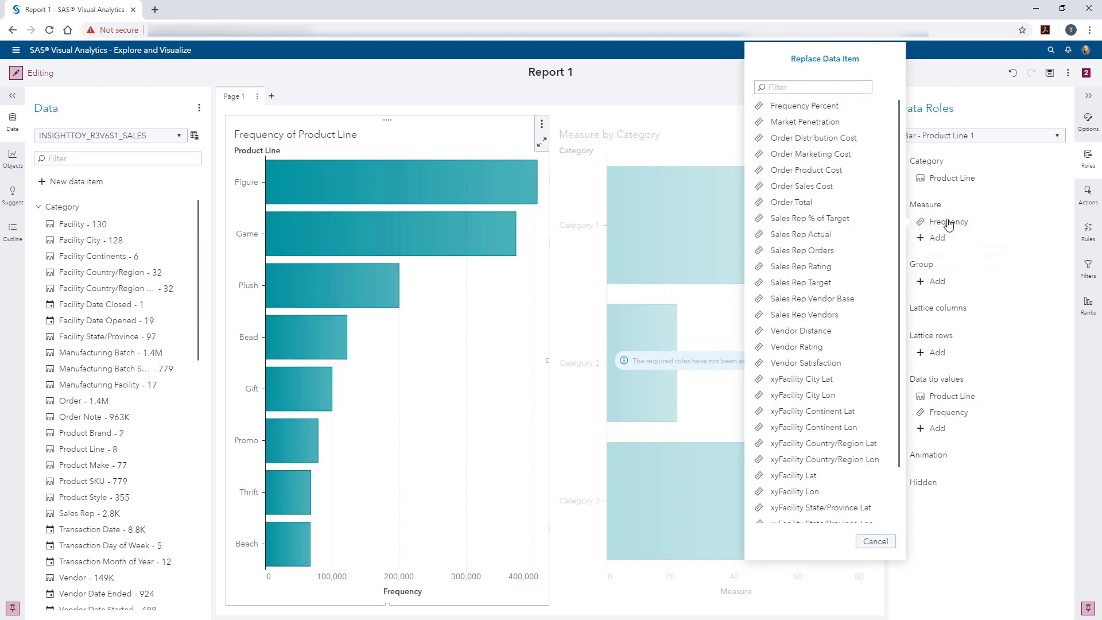
pyautogui.click(808, 203)
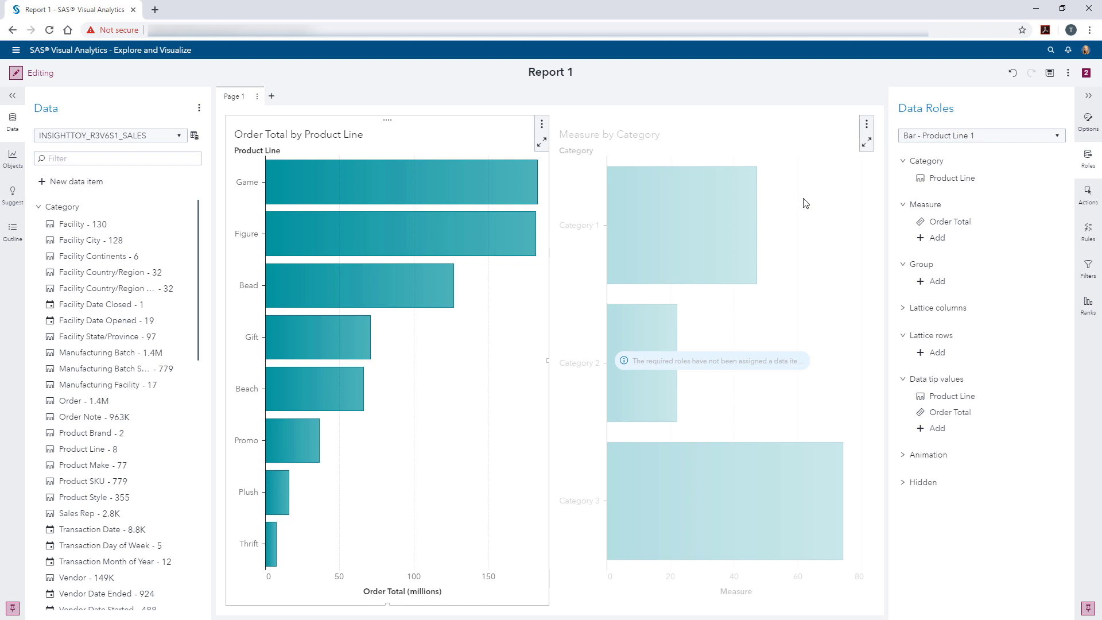
# Assign Product Line as category and Revenue as measure from MEGA_CORP to the second, still empty bar chart.
pyautogui.click(724, 315)
pyautogui.click(116, 140)
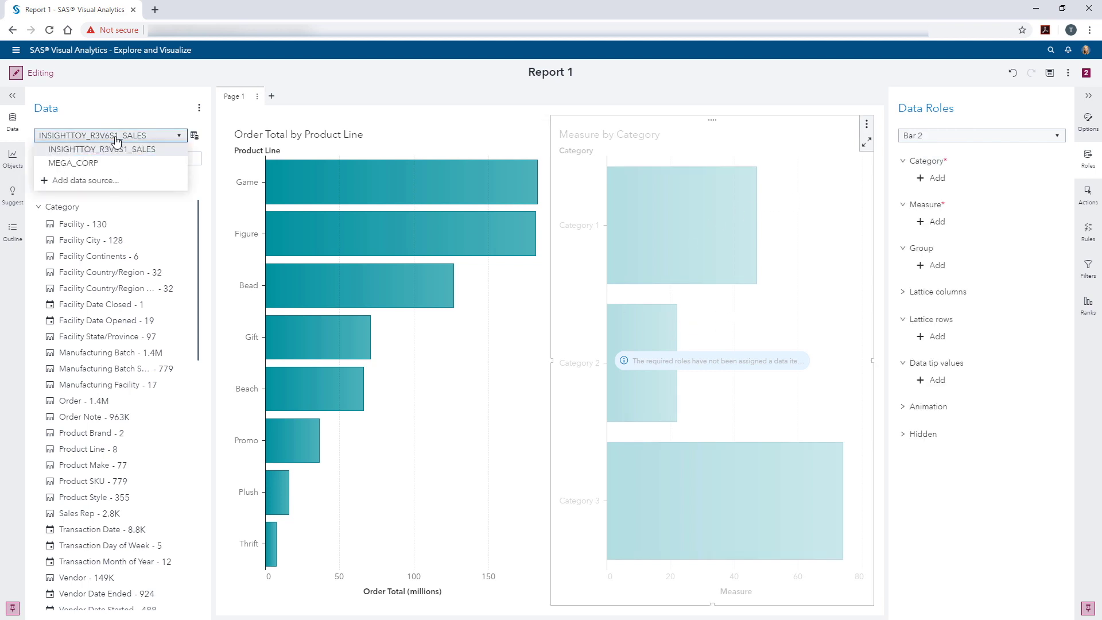
pyautogui.click(91, 165)
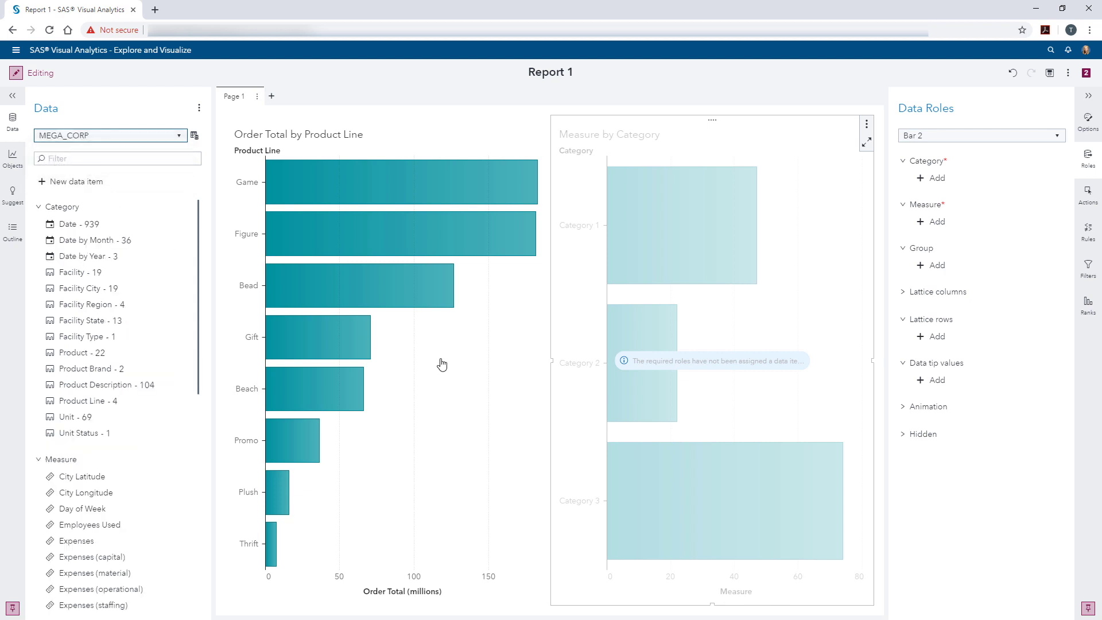
pyautogui.click(939, 180)
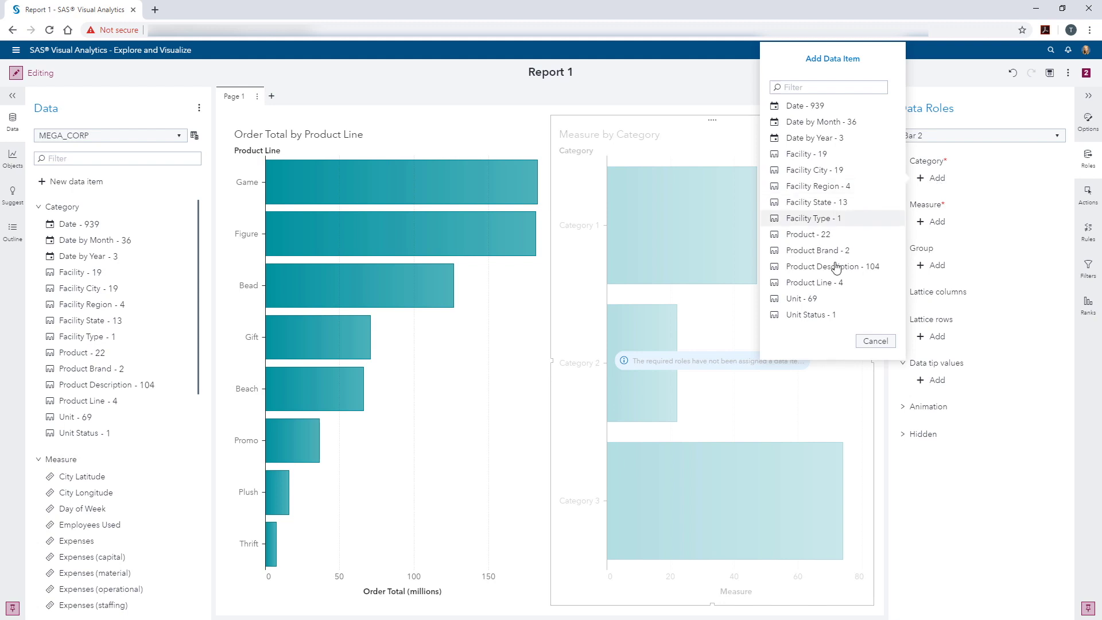
pyautogui.click(826, 283)
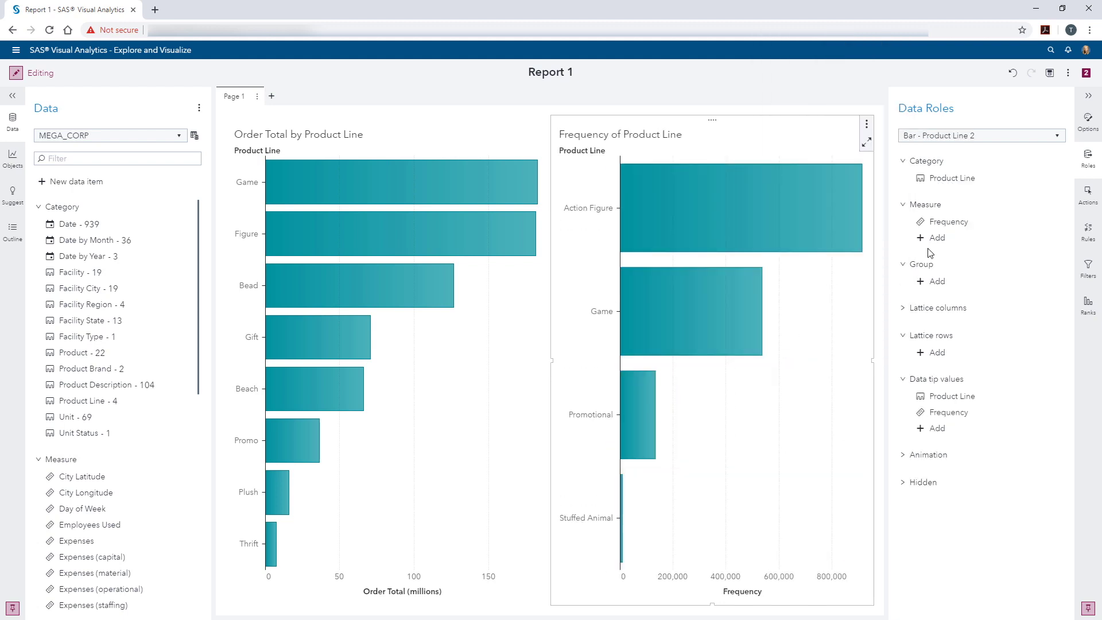
pyautogui.click(949, 221)
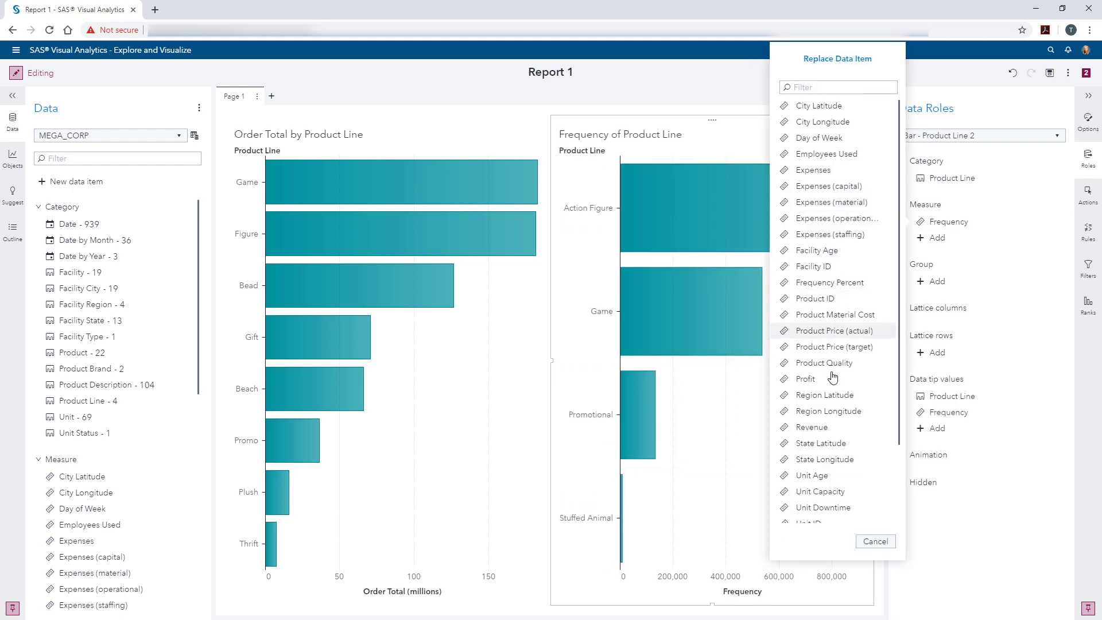
pyautogui.click(810, 428)
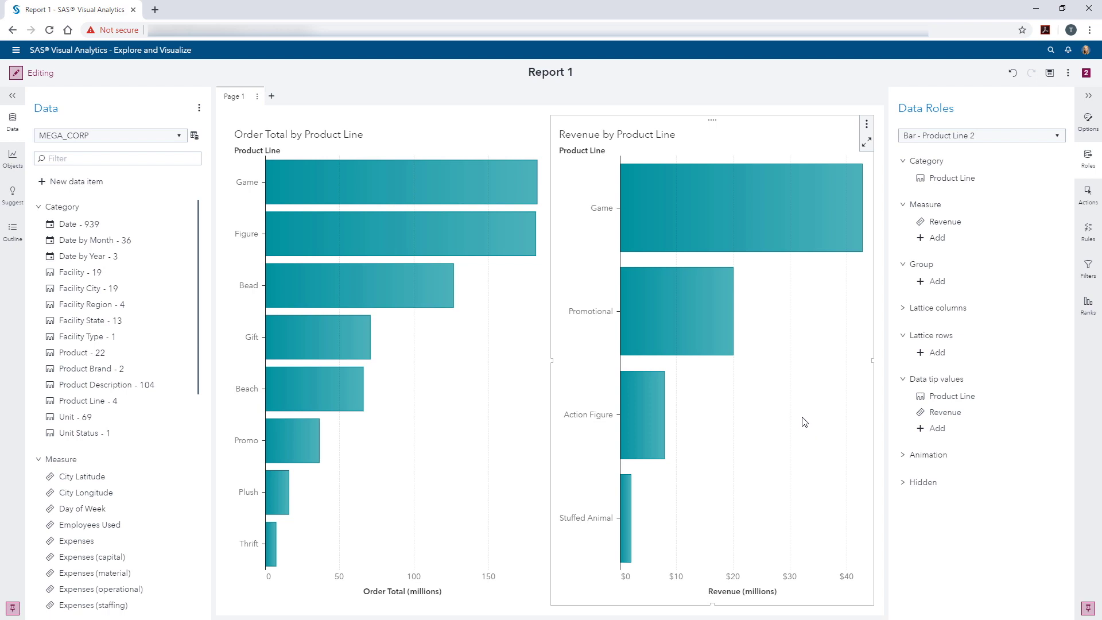
# Change the title of the Order Total by Product Line chart to "Insight Toy".
pyautogui.click(324, 134)
pyautogui.doubleClick(319, 134)
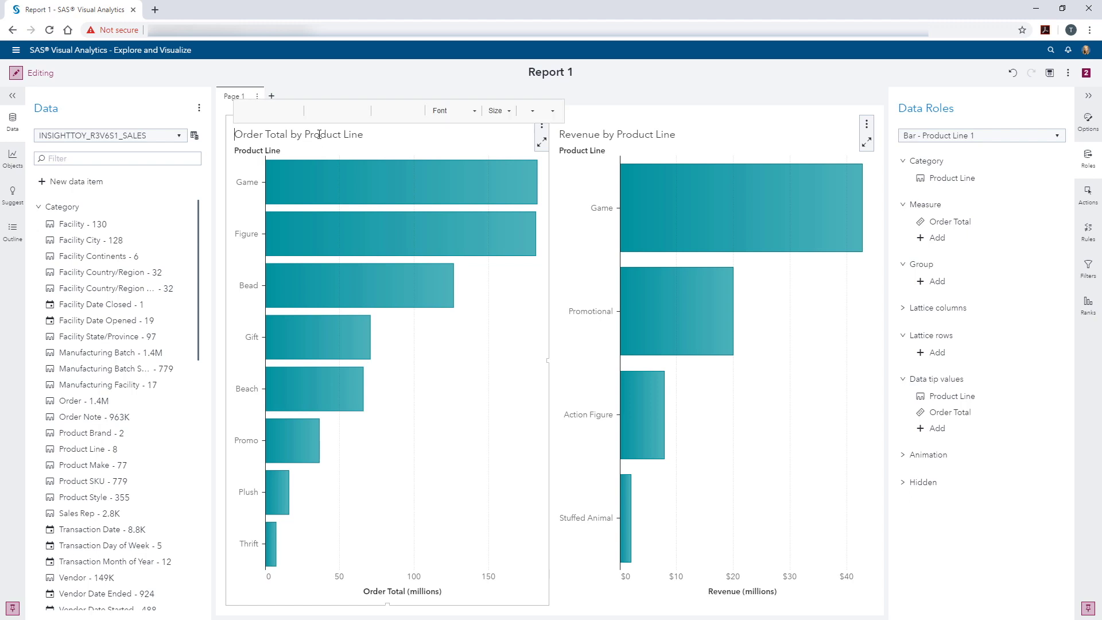
pyautogui.hotkey('ctrl', 'a')
pyautogui.write('Insight Toy')
pyautogui.press('Return')
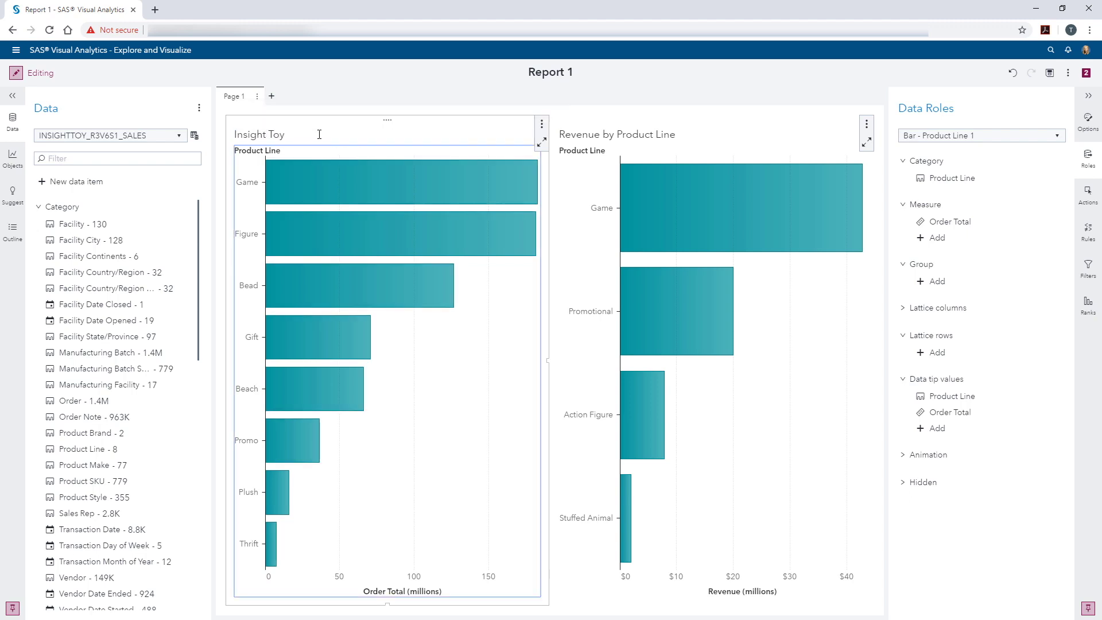
# Change the title of the Revenue by Product Line chart to "Mega Corp".
pyautogui.click(606, 134)
pyautogui.click(605, 134)
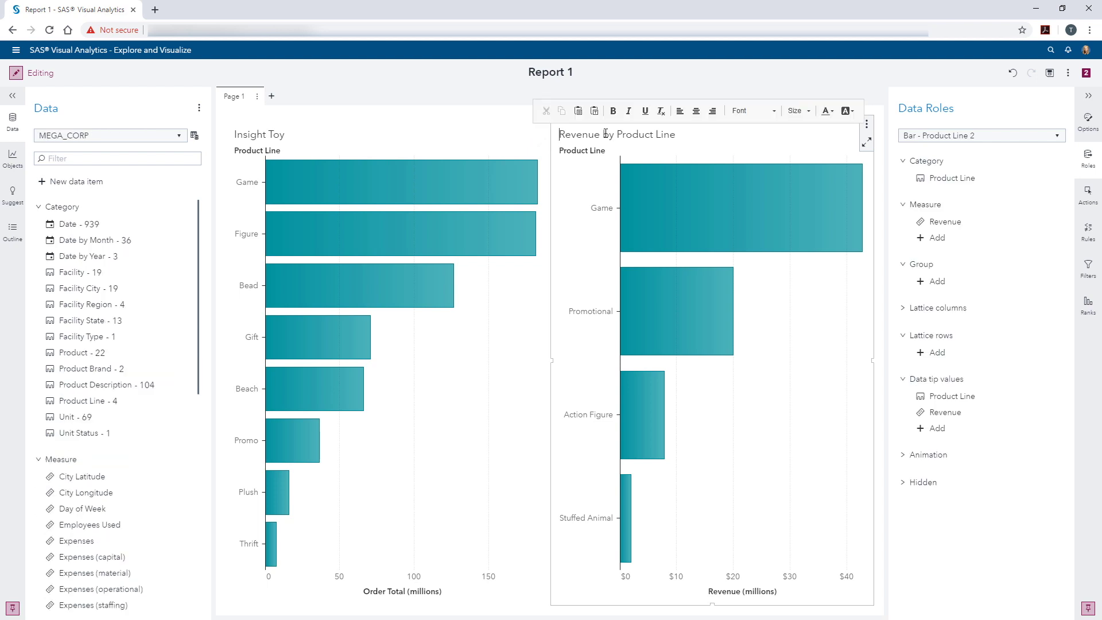
pyautogui.hotkey('ctrl', 'a')
pyautogui.write('Mega Corp')
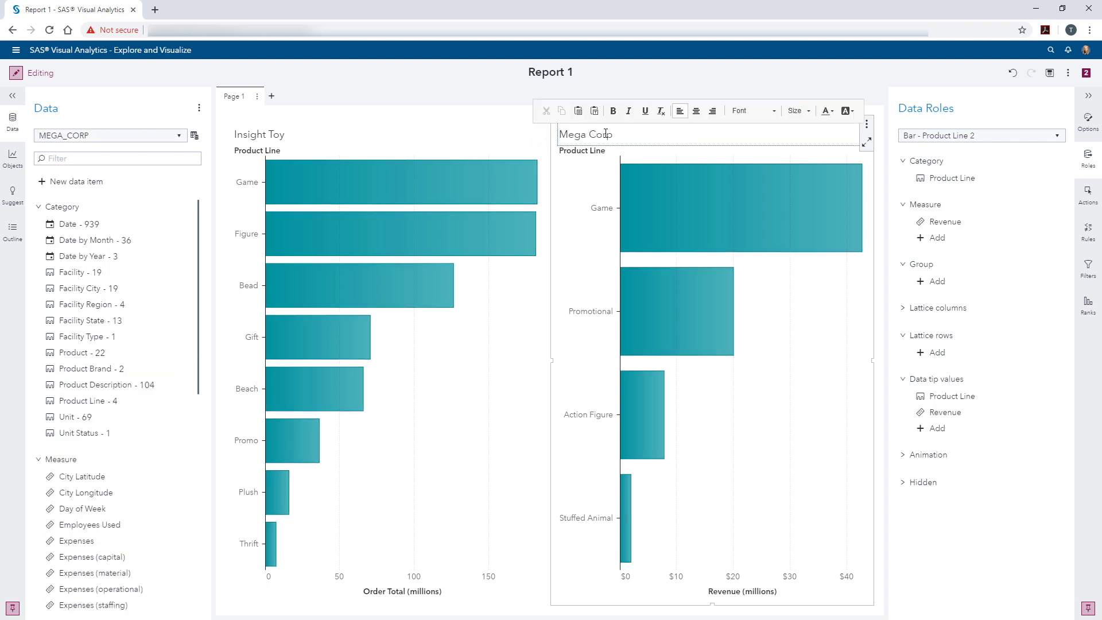
# Duplicate the Transaction Date item in the INSIGHTTOY_R3V6S1_SALES data source.
pyautogui.press('Return')
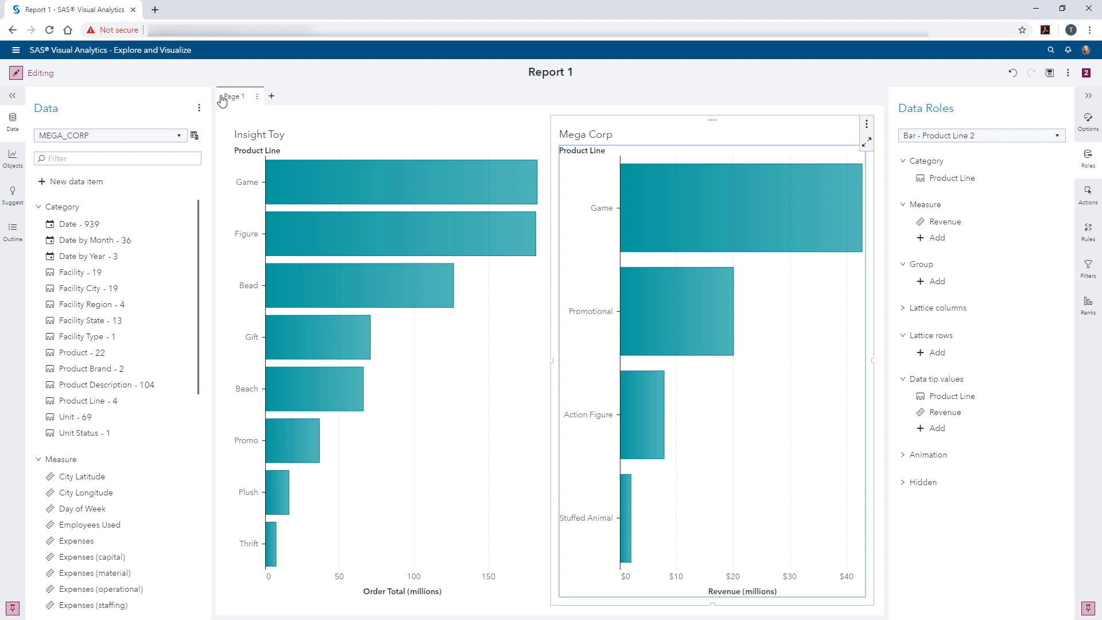
pyautogui.moveTo(104, 260)
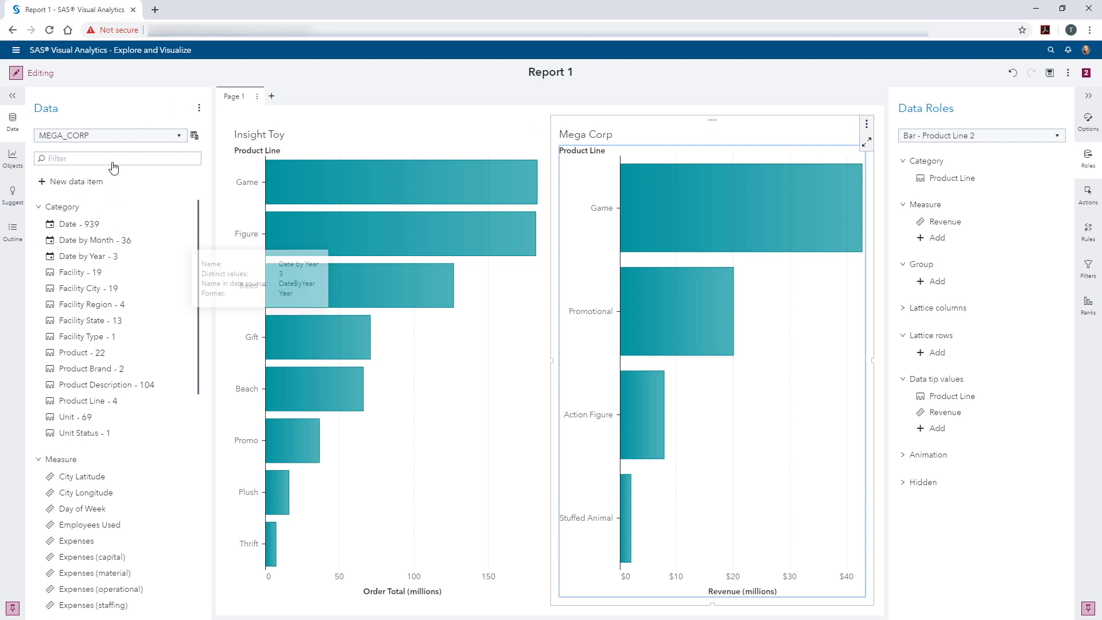
pyautogui.click(117, 137)
pyautogui.click(117, 150)
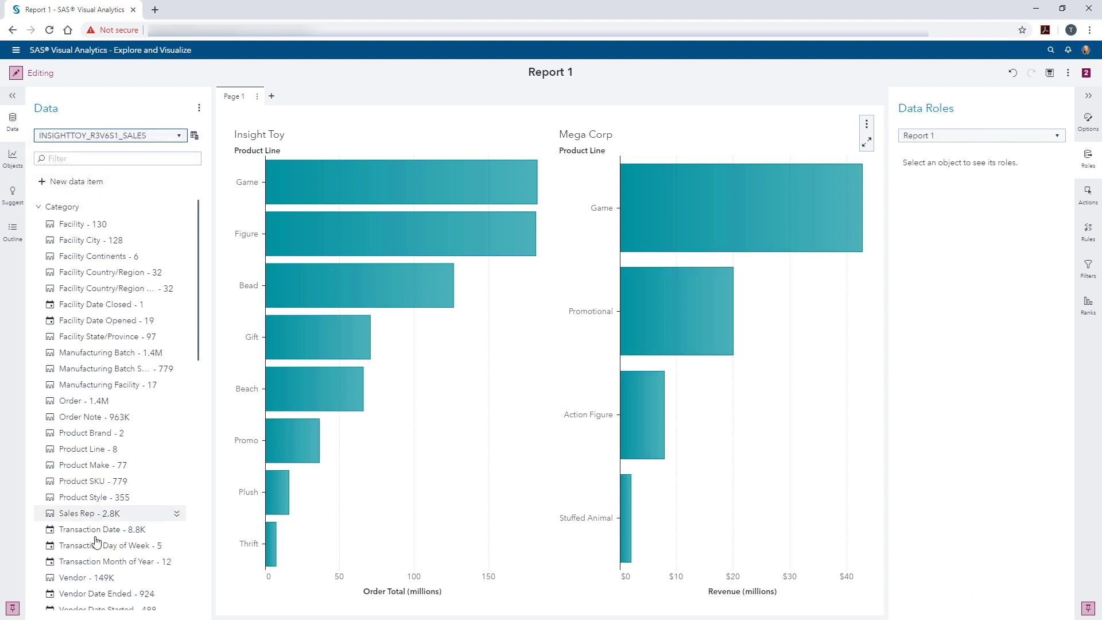
pyautogui.moveTo(99, 534)
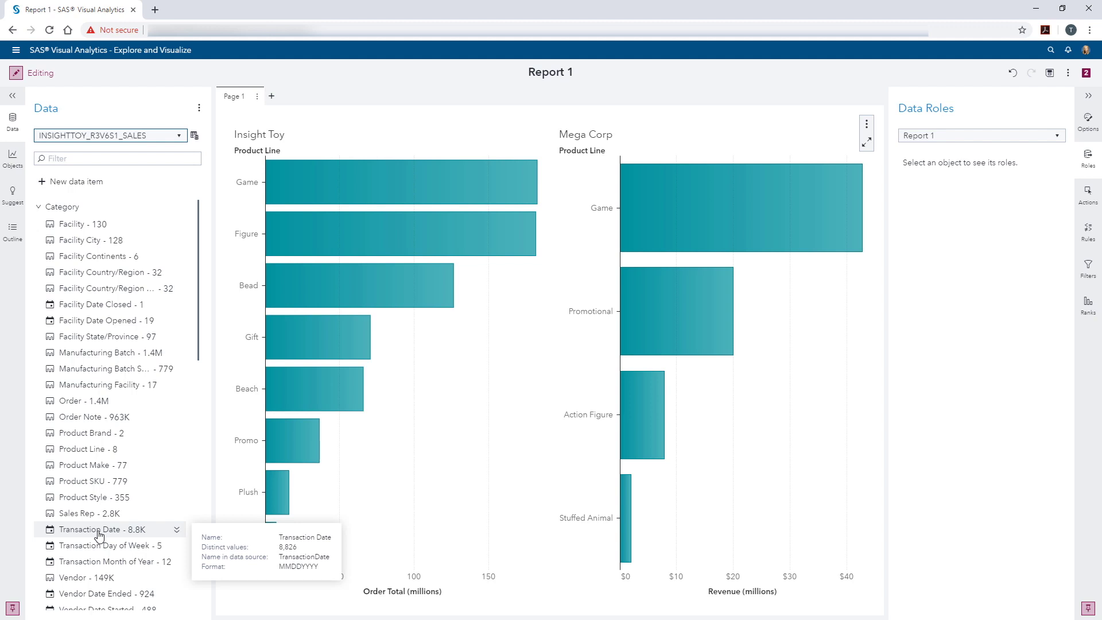
pyautogui.scroll(-2, 129, 528)
pyautogui.moveTo(145, 528)
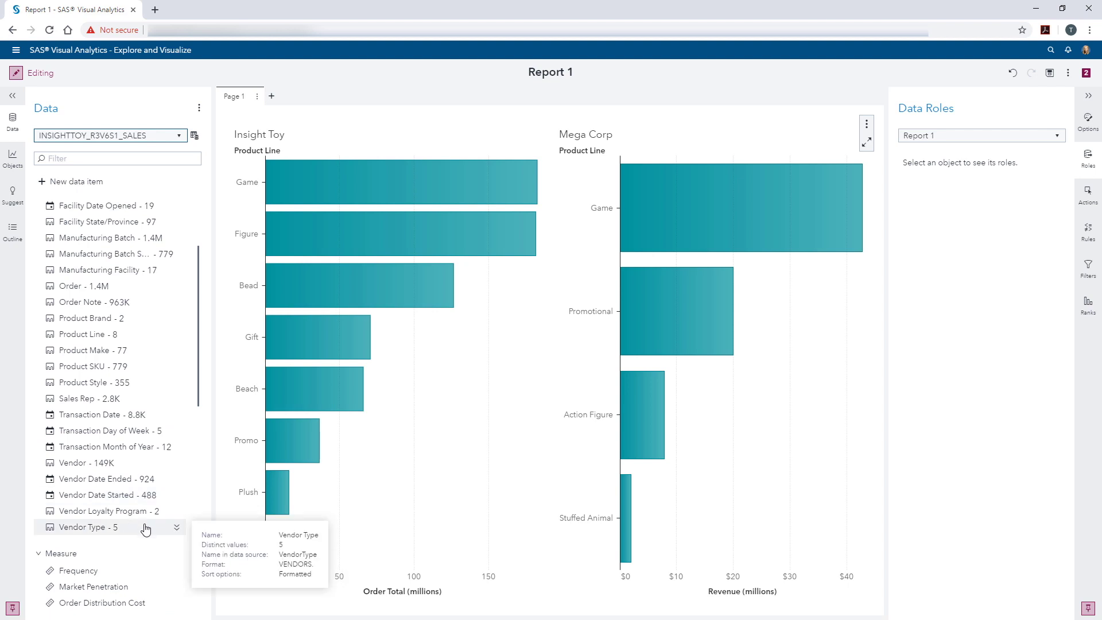
pyautogui.rightClick(113, 418)
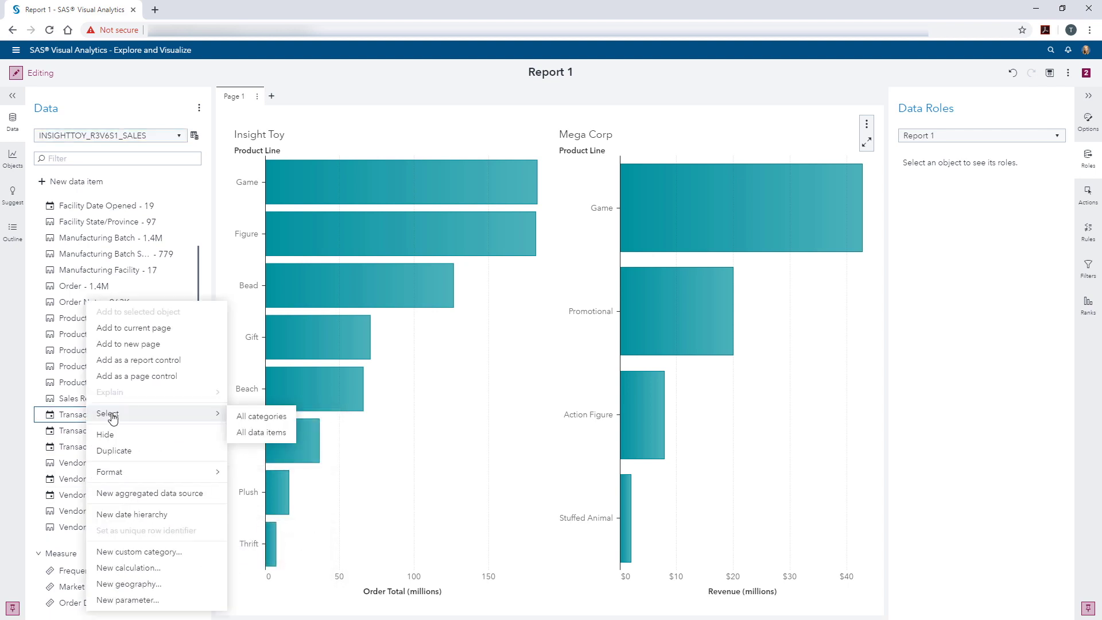
pyautogui.click(125, 451)
# Set the format of the duplicated Transaction Date item to Year.
pyautogui.click(176, 431)
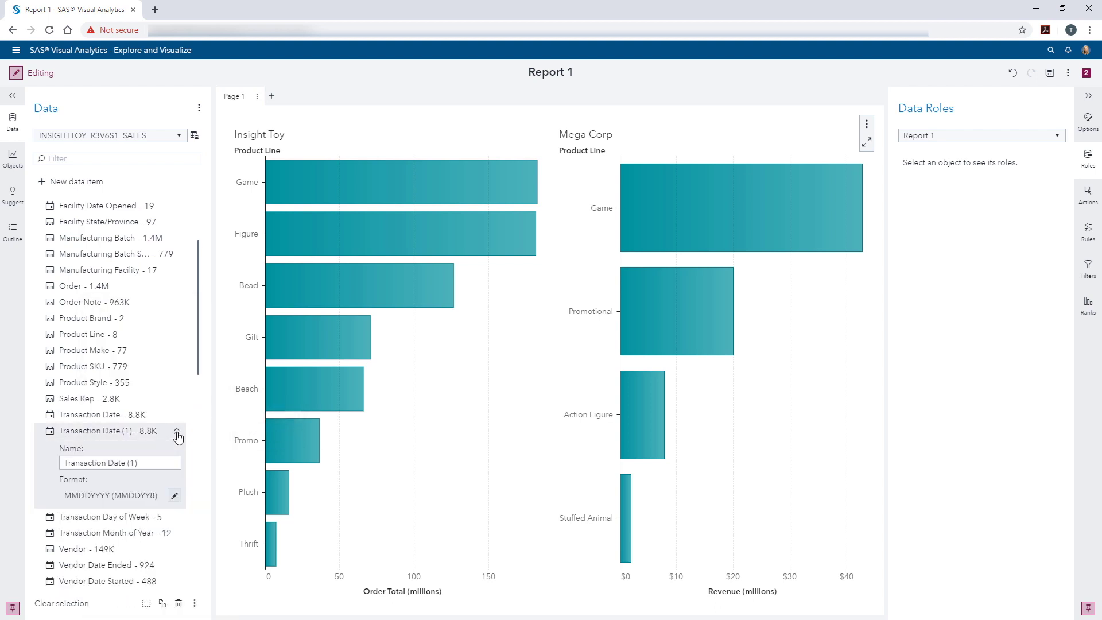
pyautogui.click(175, 495)
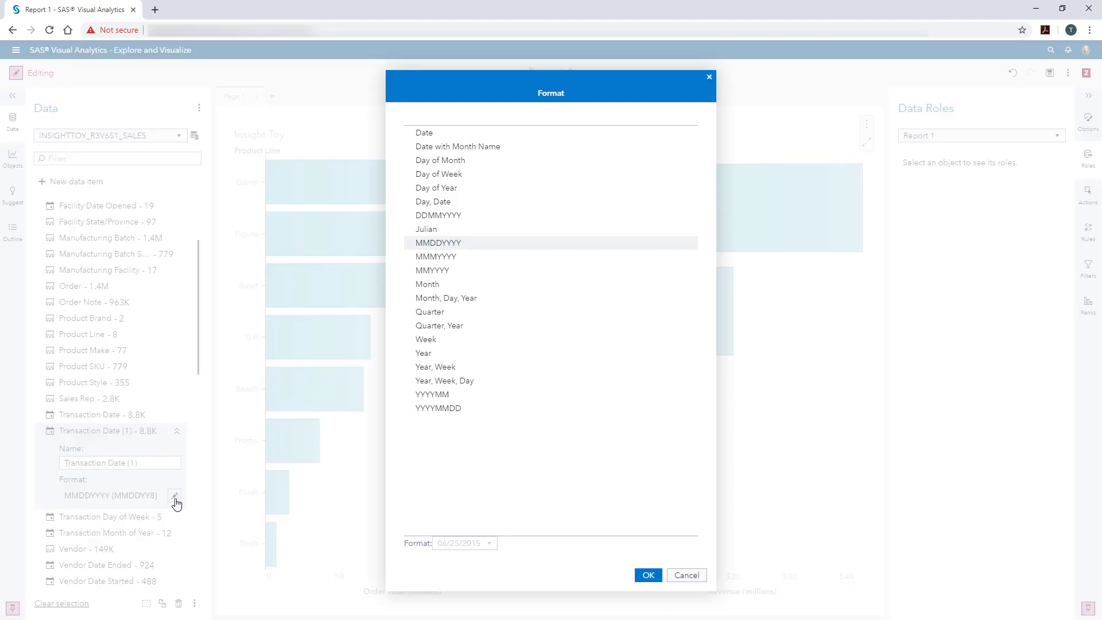
pyautogui.click(428, 354)
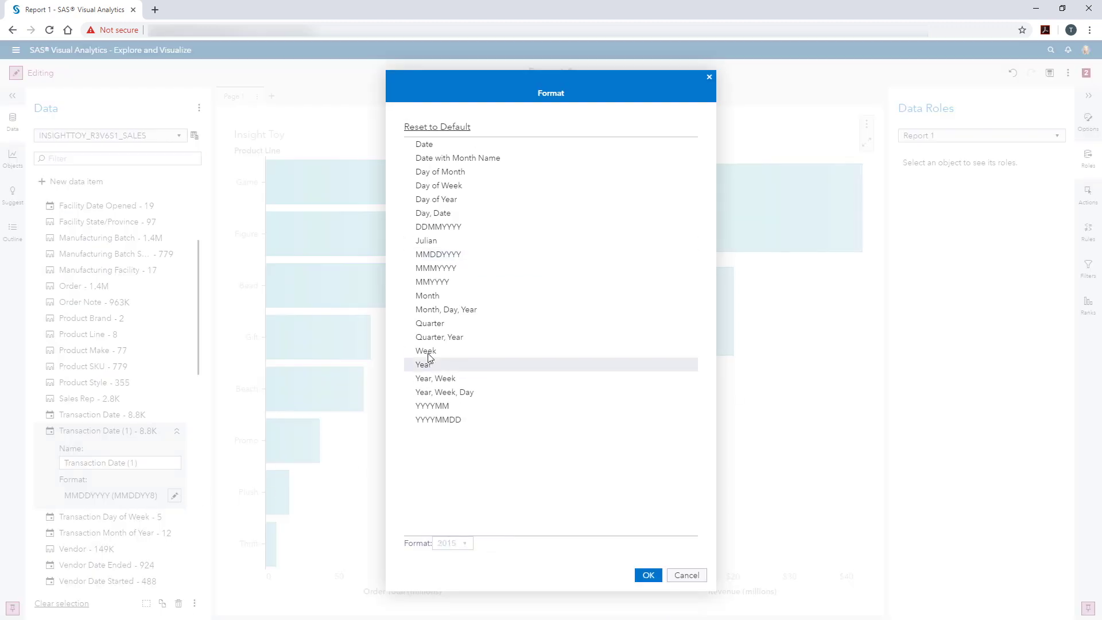
pyautogui.click(649, 575)
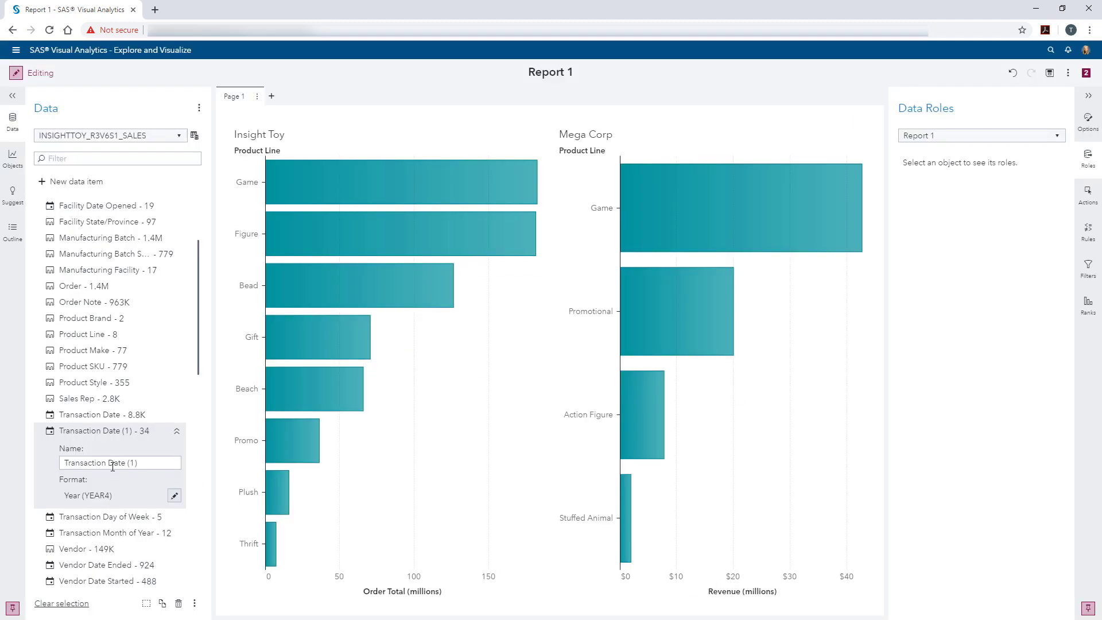
# Rename the duplicated, year-formatted date item as "Transaction Year".
pyautogui.click(109, 462)
pyautogui.doubleClick(109, 462)
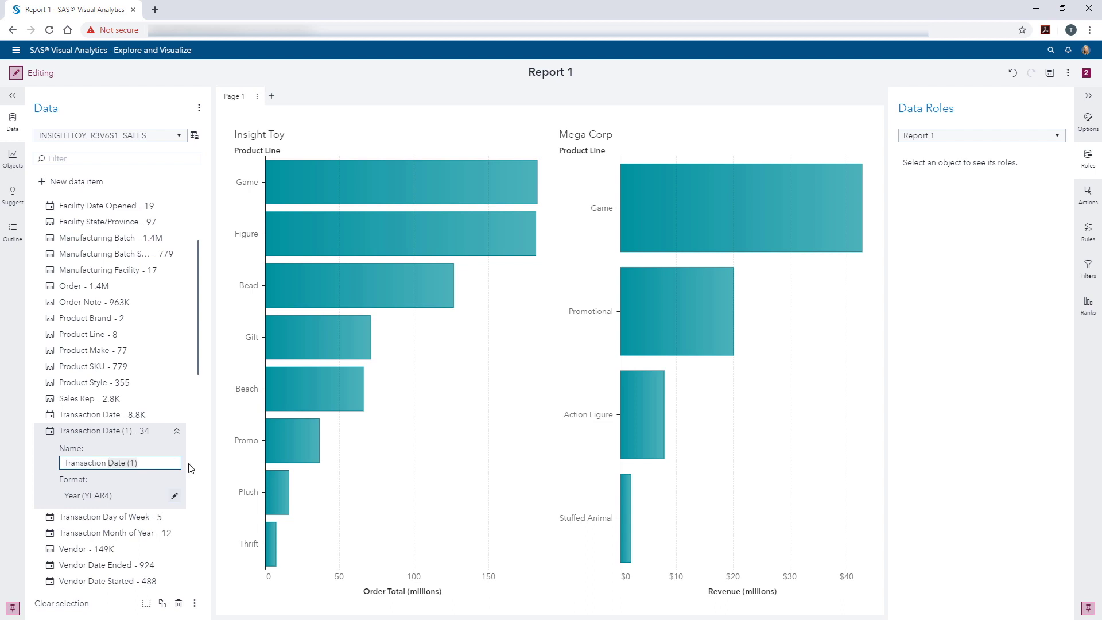
pyautogui.write('Y')
pyautogui.press('Delete')
pyautogui.press('Delete')
pyautogui.press('Delete')
pyautogui.press('Delete')
pyautogui.press('Return')
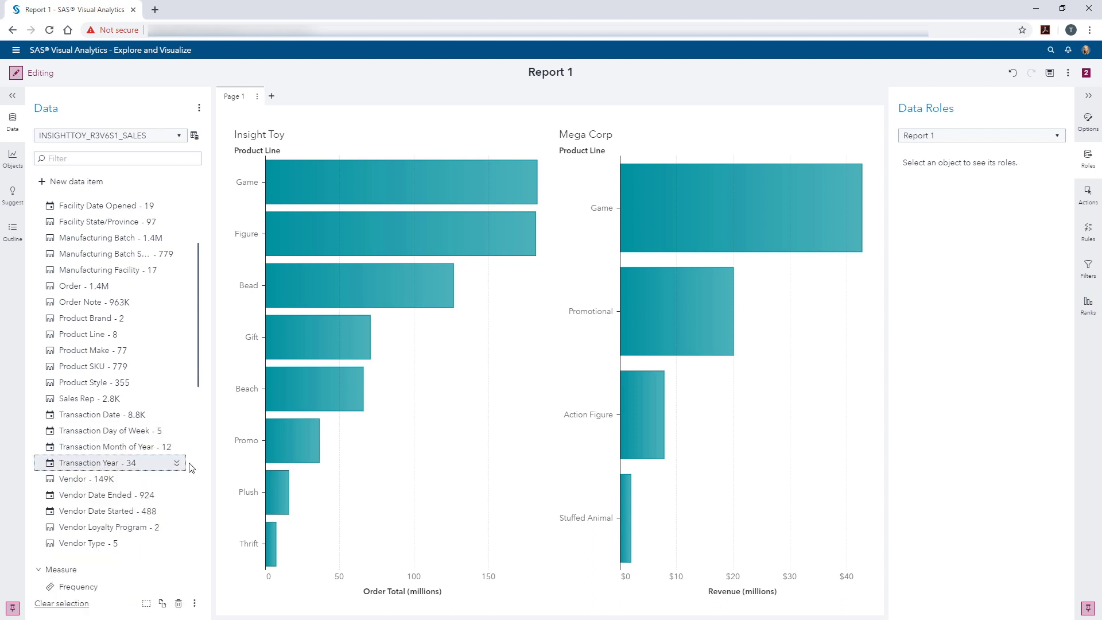
pyautogui.moveTo(141, 470)
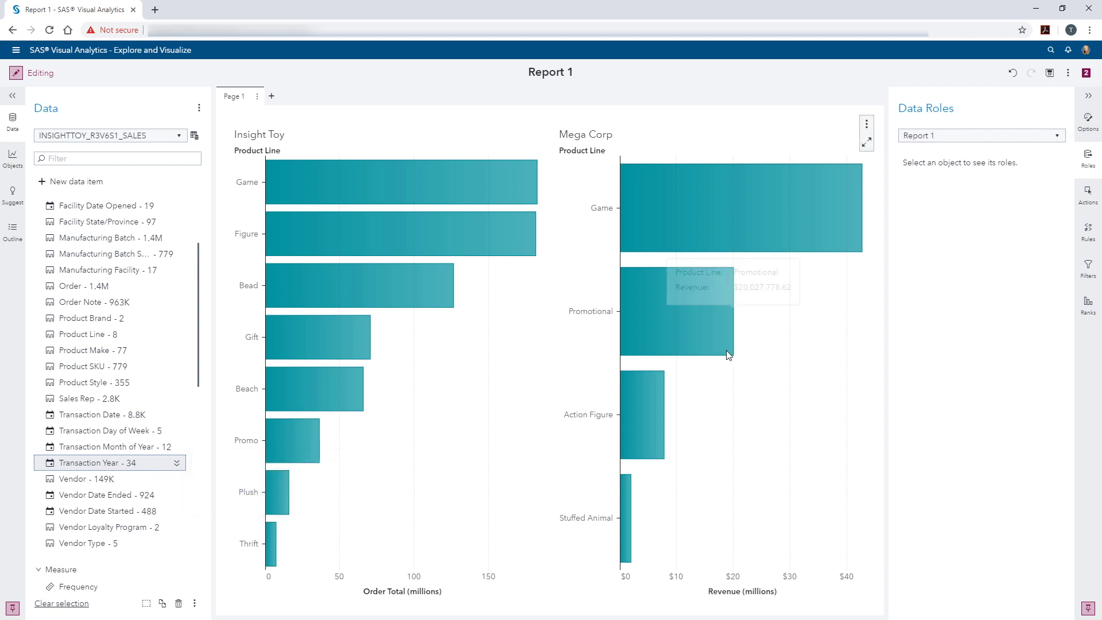
# Expand the report controls and add a drop-down list to the report prompt area above the page.
pyautogui.click(1067, 75)
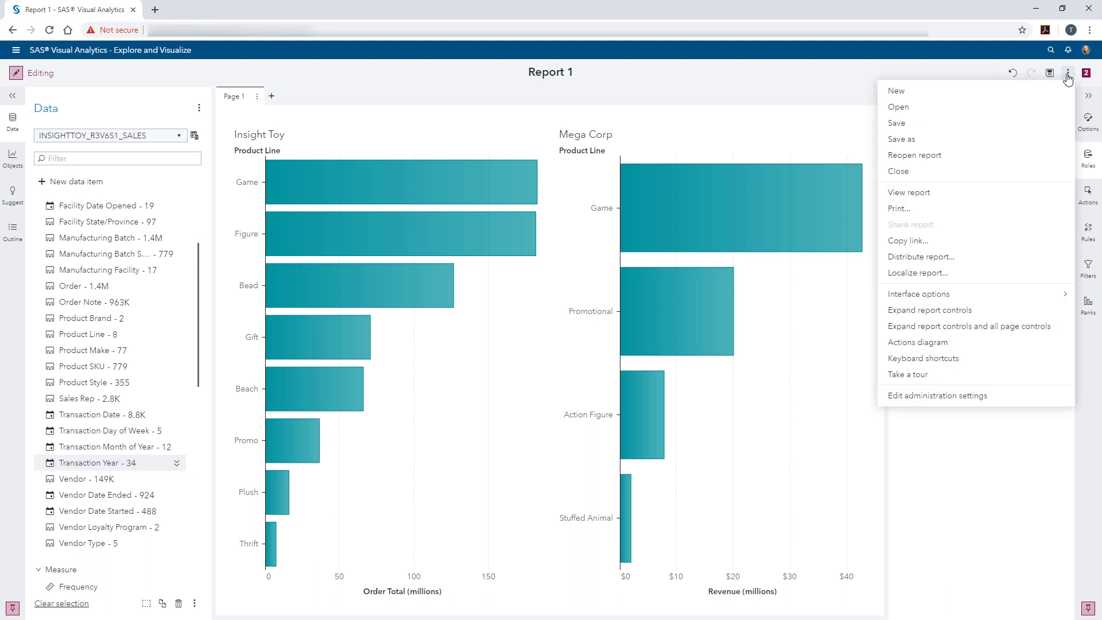
pyautogui.click(916, 314)
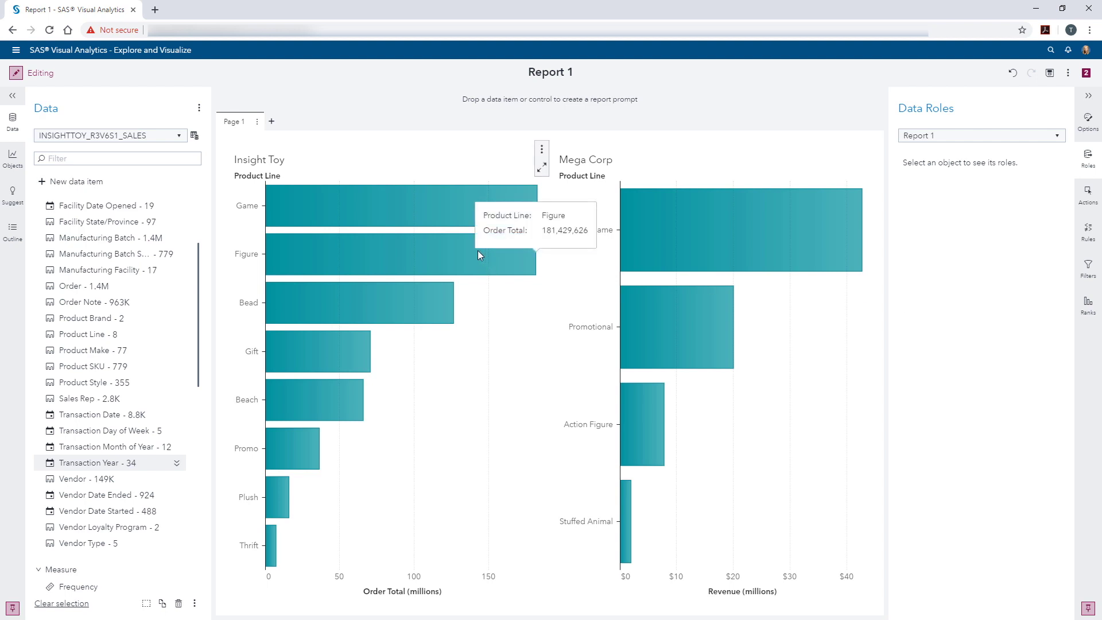
pyautogui.click(12, 160)
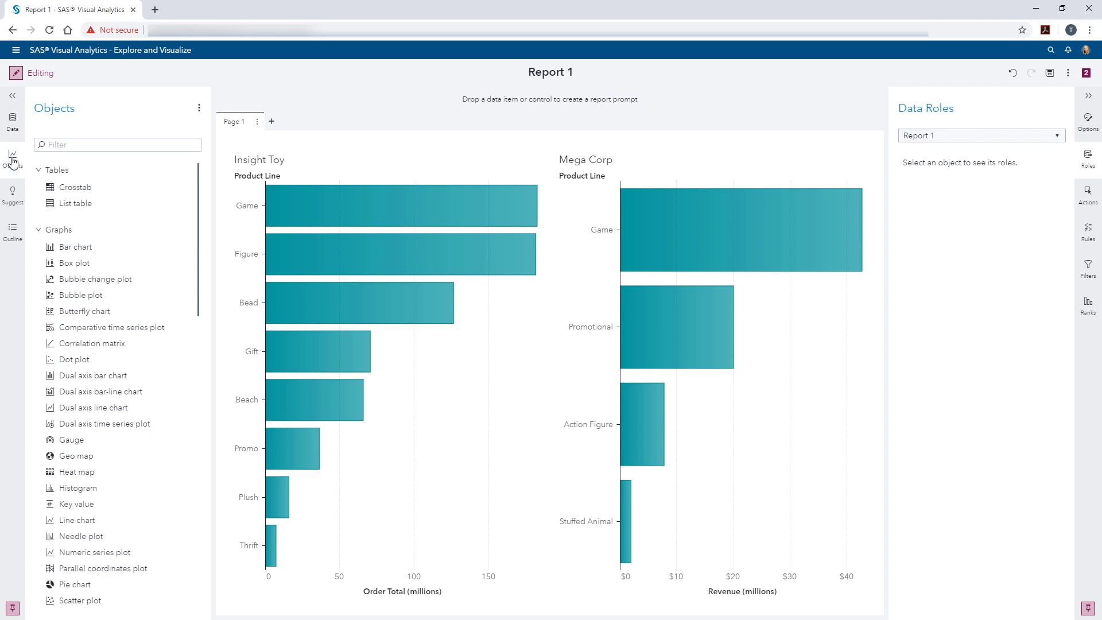
pyautogui.scroll(-1, 89, 272)
pyautogui.scroll(-5, 89, 268)
pyautogui.scroll(-4, 89, 269)
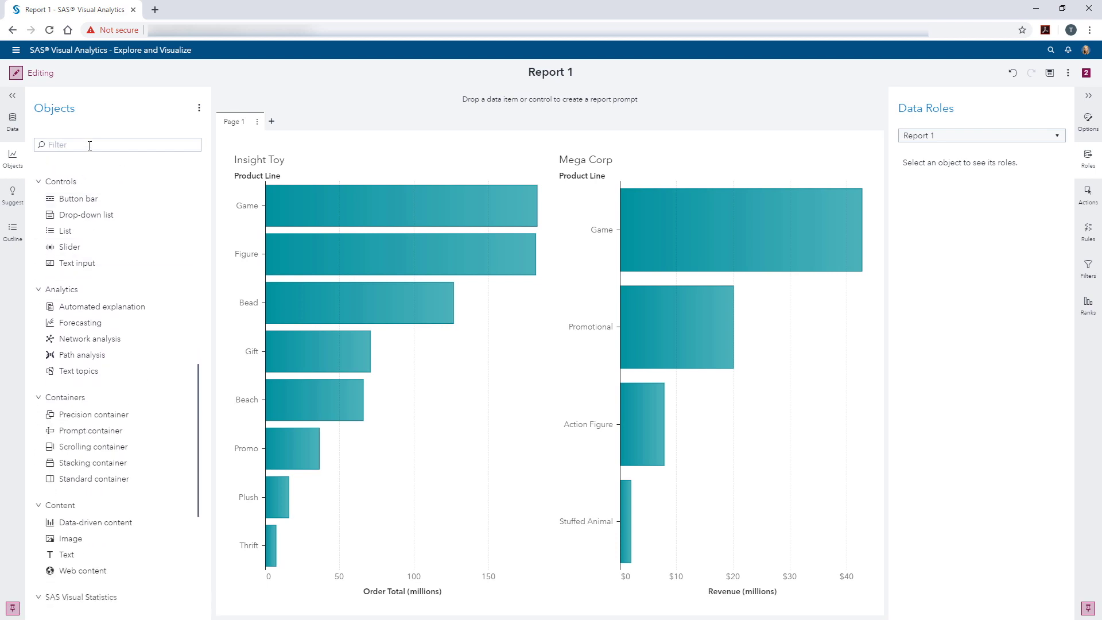
pyautogui.moveTo(94, 214); pyautogui.dragTo(498, 100)
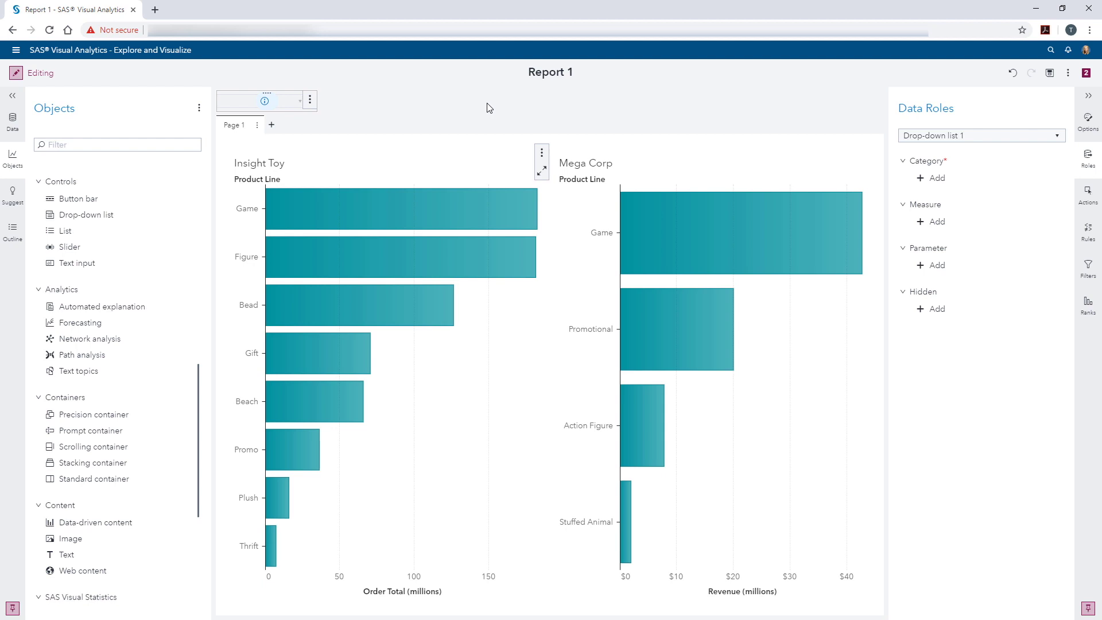
# Assign Transaction Year from INSIGHTTOY_R3V6S1_SALES as the category of the new drop-down list.
pyautogui.click(12, 122)
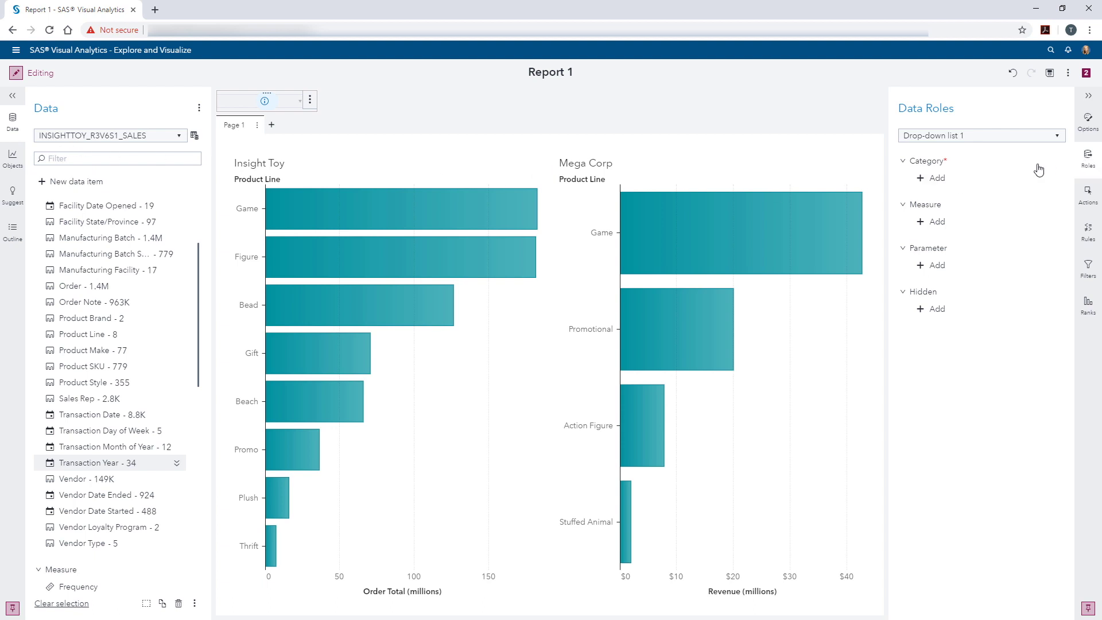
pyautogui.click(938, 179)
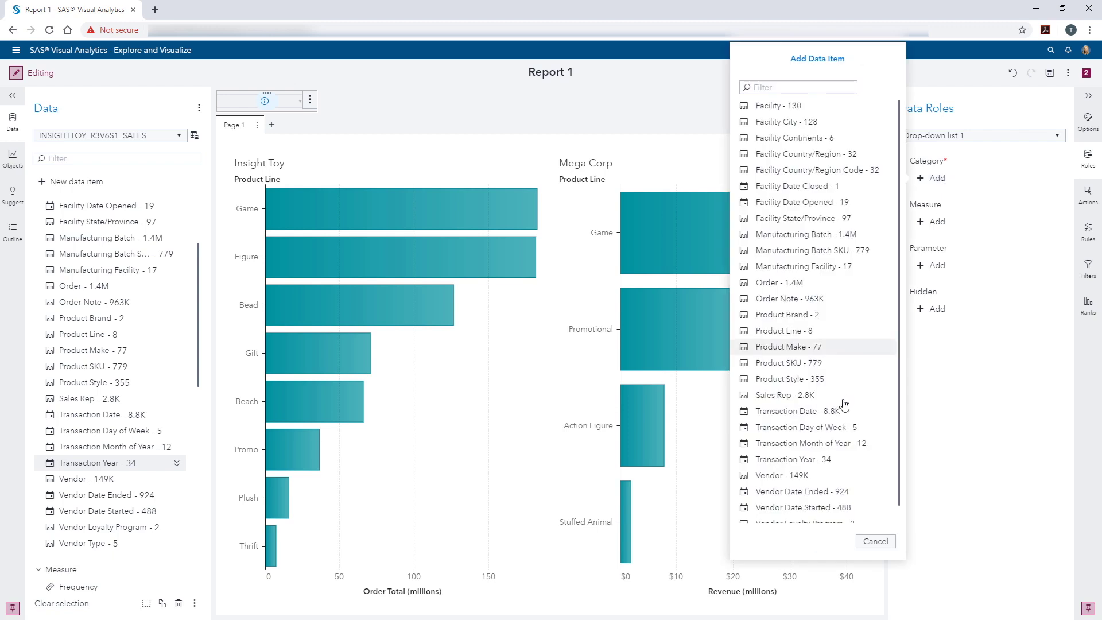
pyautogui.click(776, 459)
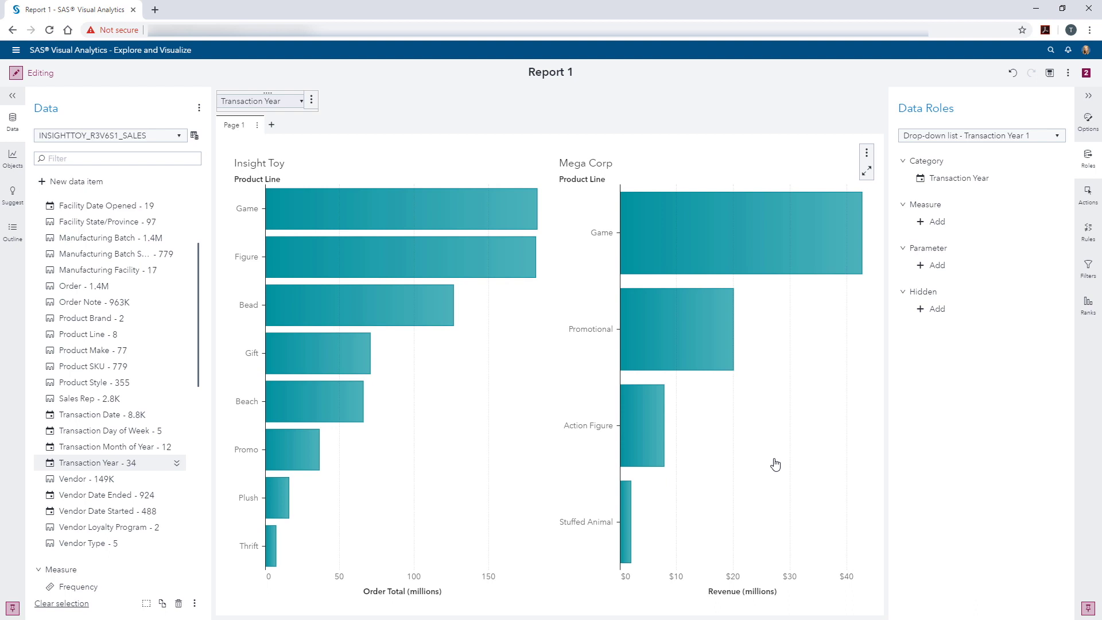
# Sort the years in the Transaction Year drop-down list in descending order.
pyautogui.click(273, 102)
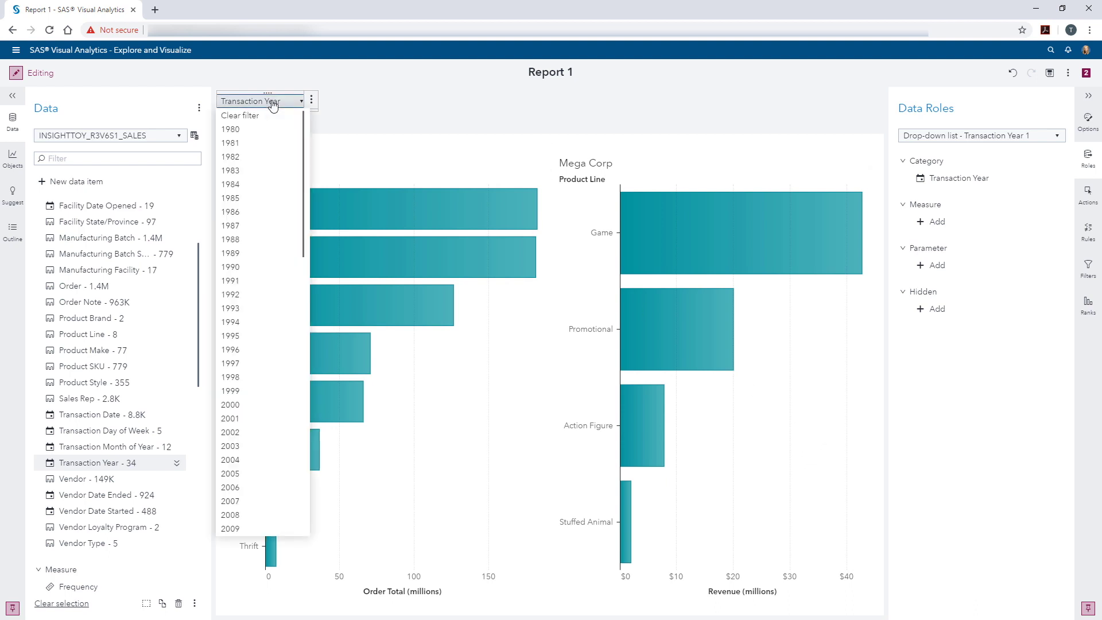
pyautogui.rightClick(273, 104)
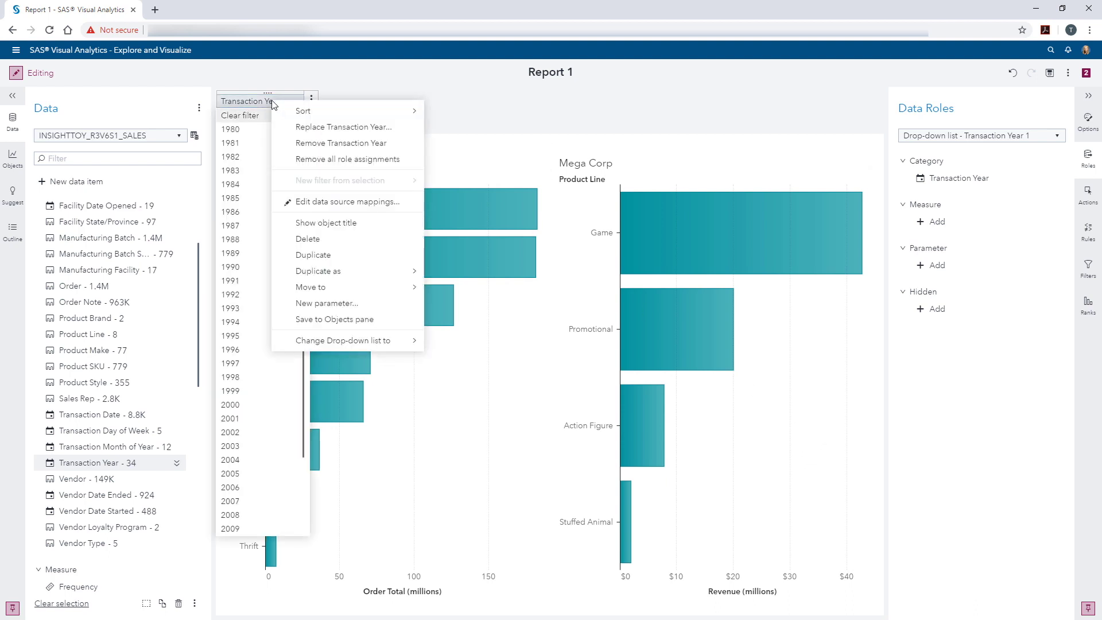
pyautogui.moveTo(306, 113)
pyautogui.click(486, 132)
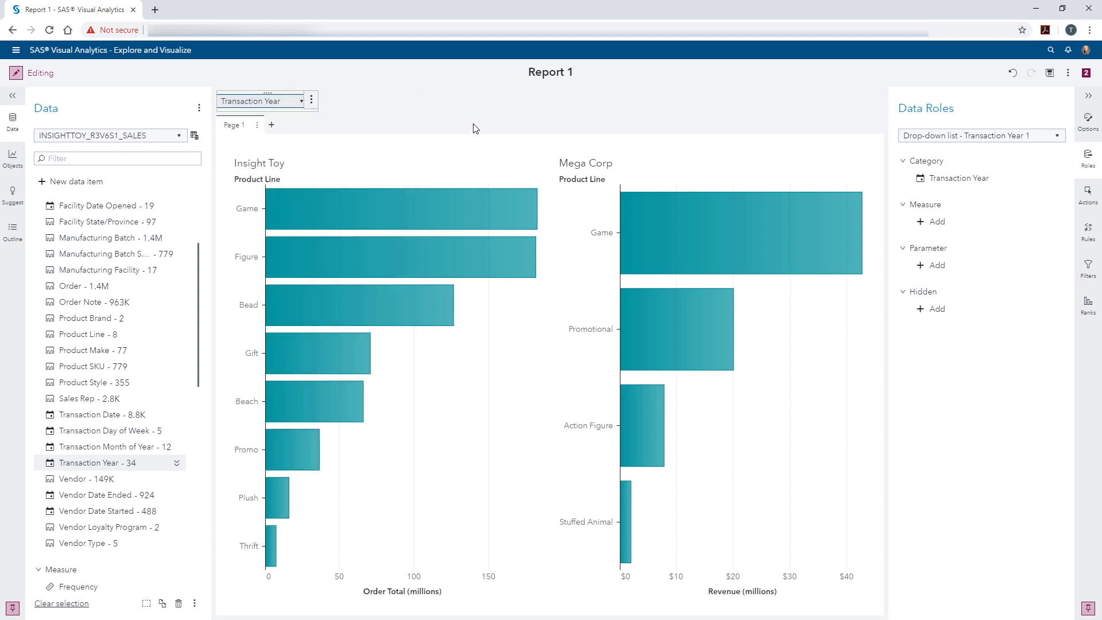
# Filter the report to 2012 with the Transaction Year prompt and compare how the two charts respond.
pyautogui.click(246, 110)
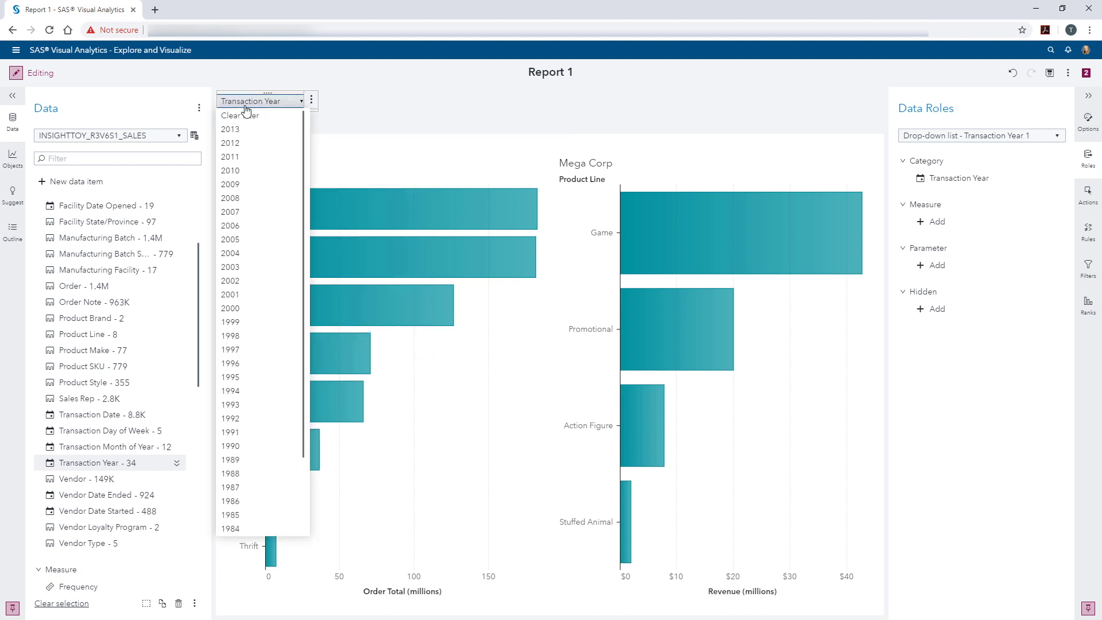
pyautogui.click(241, 143)
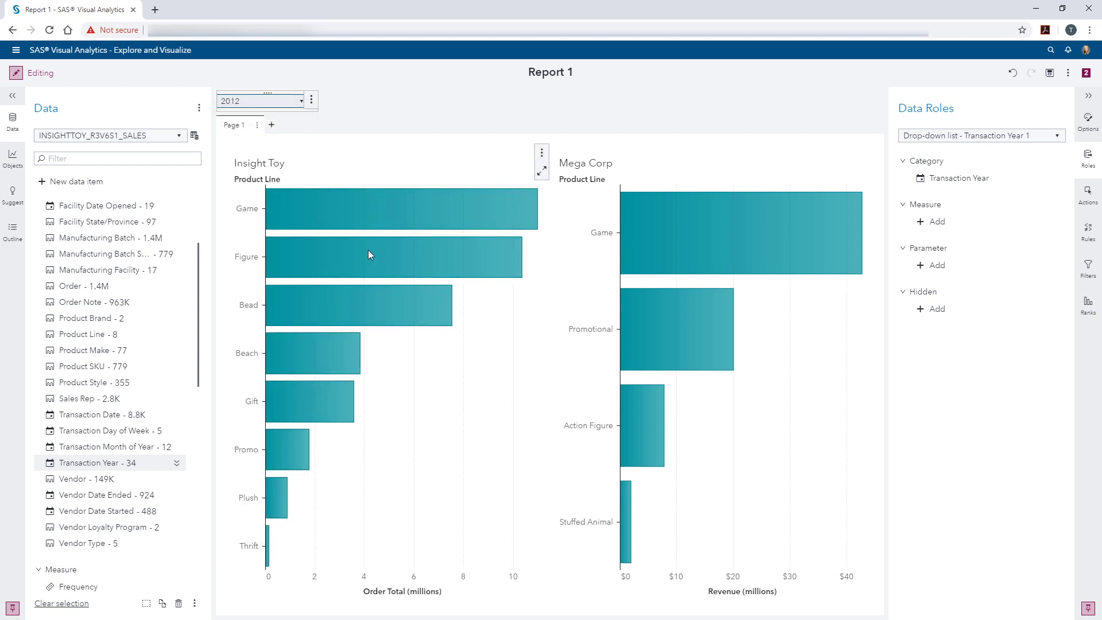
pyautogui.moveTo(369, 253)
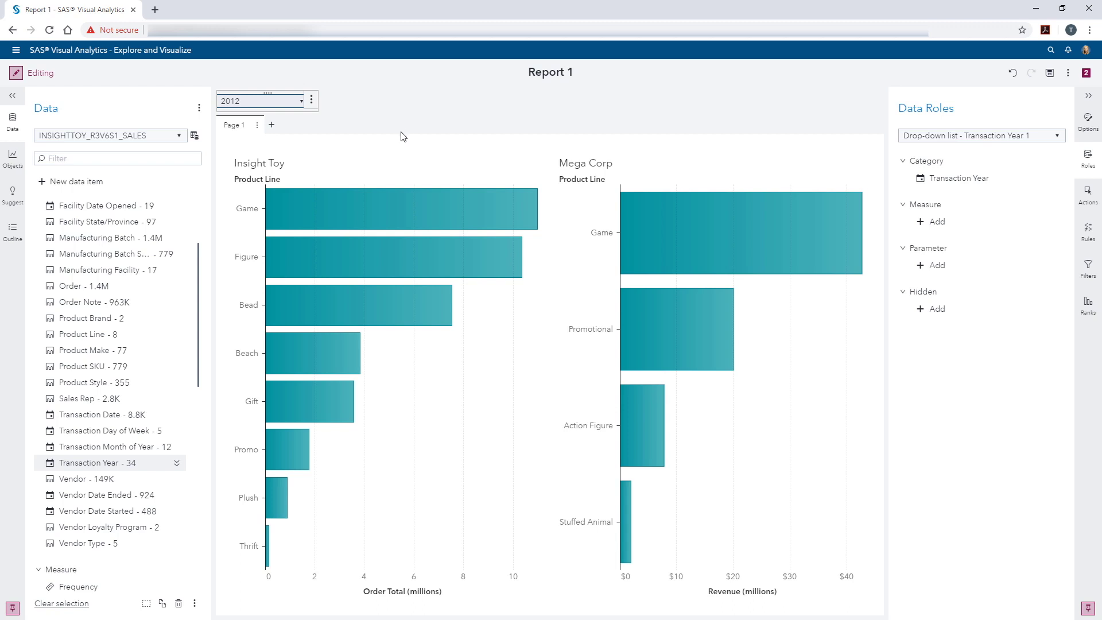
# Enable data source mapping from INSIGHTTOY_R3V6S1_SALES to MEGA_CORP for the drop-down list, mapping Transaction Year to Date by Year.
pyautogui.rightClick(270, 103)
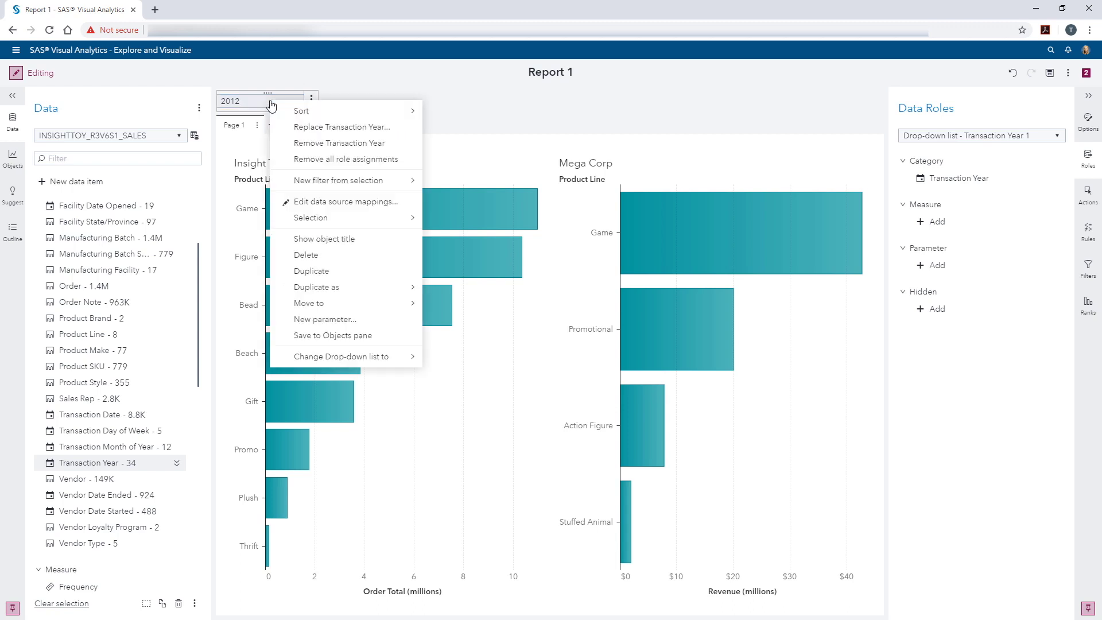
pyautogui.click(347, 204)
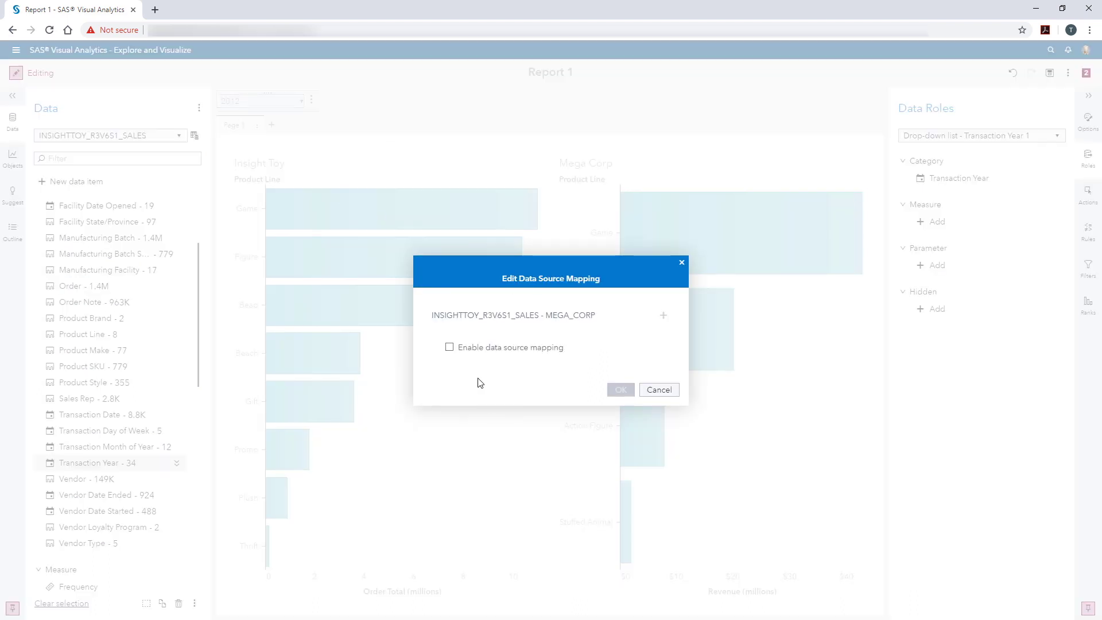
pyautogui.click(450, 348)
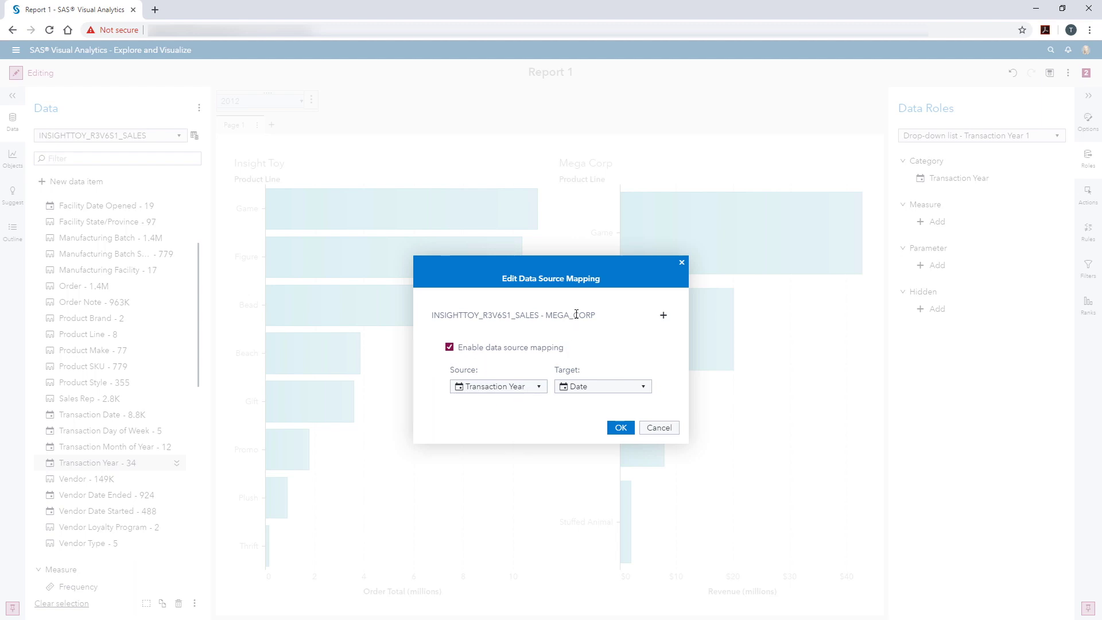
pyautogui.click(646, 387)
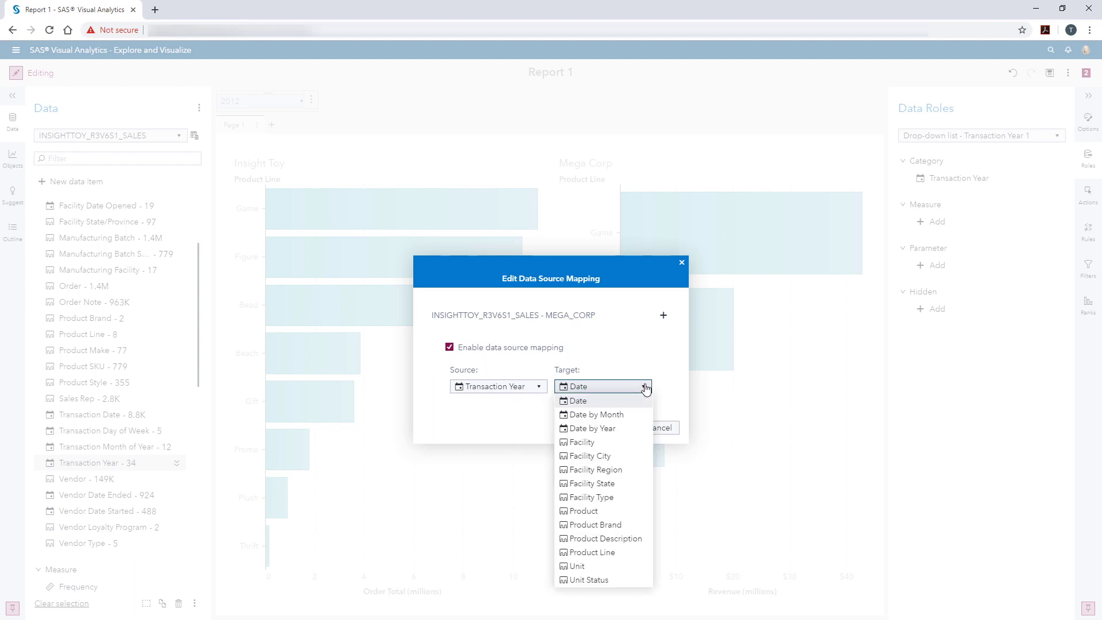
pyautogui.click(600, 429)
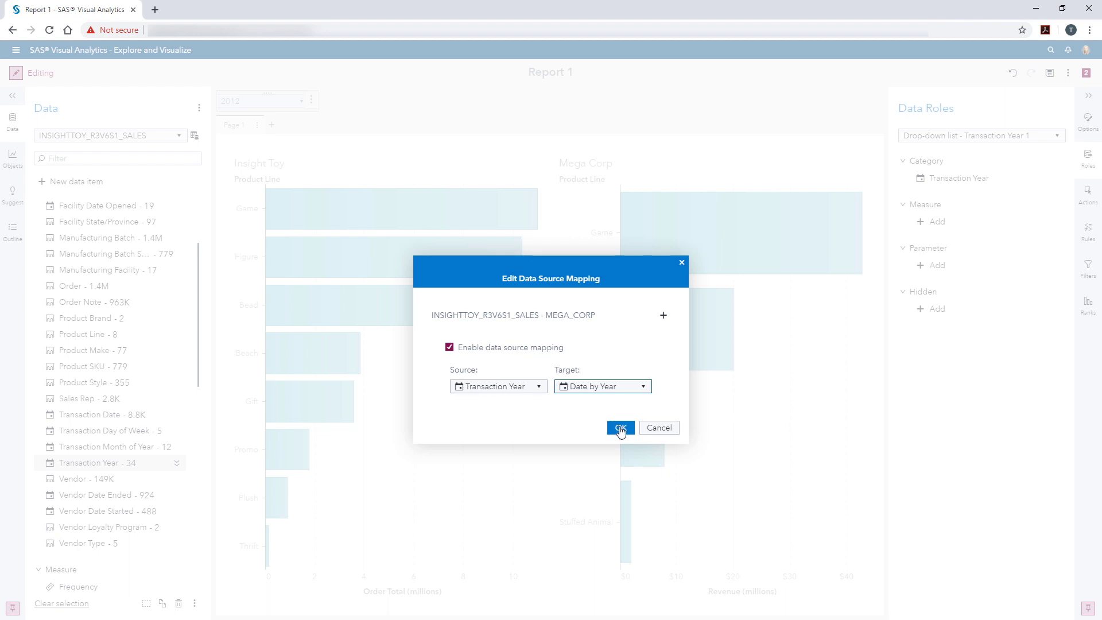
pyautogui.click(617, 428)
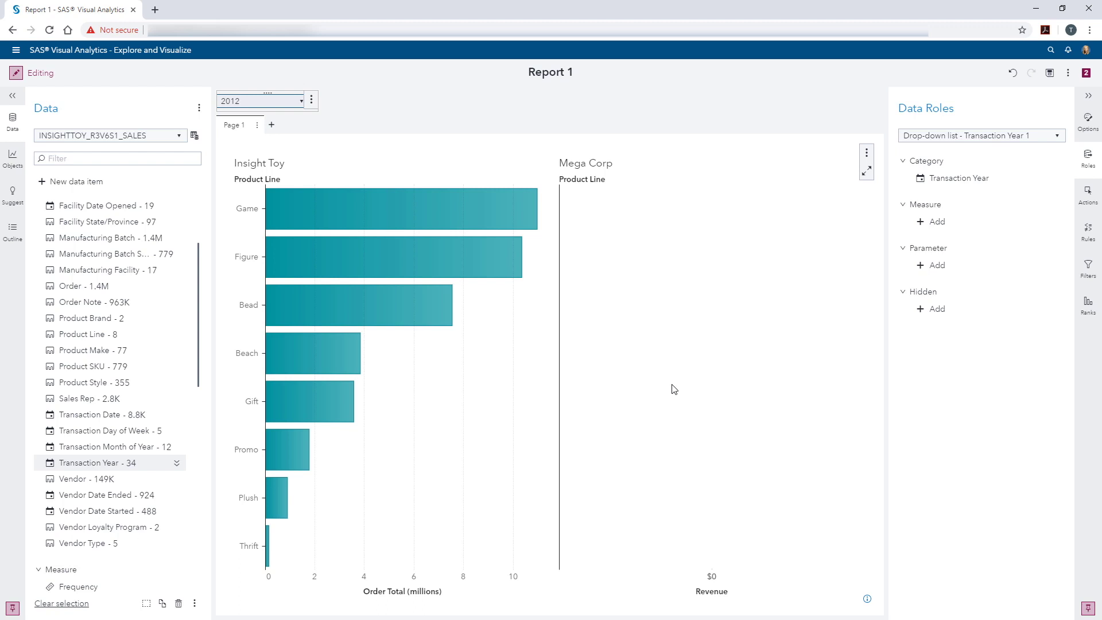
# Set the Transaction Year report prompt to 2011.
pyautogui.click(271, 104)
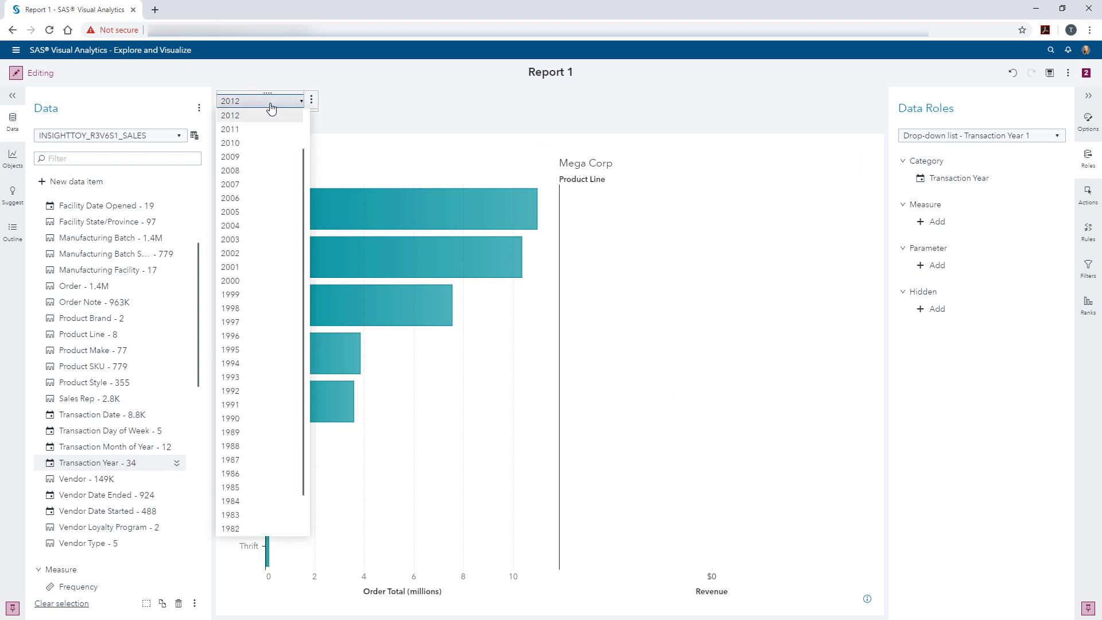
pyautogui.click(245, 130)
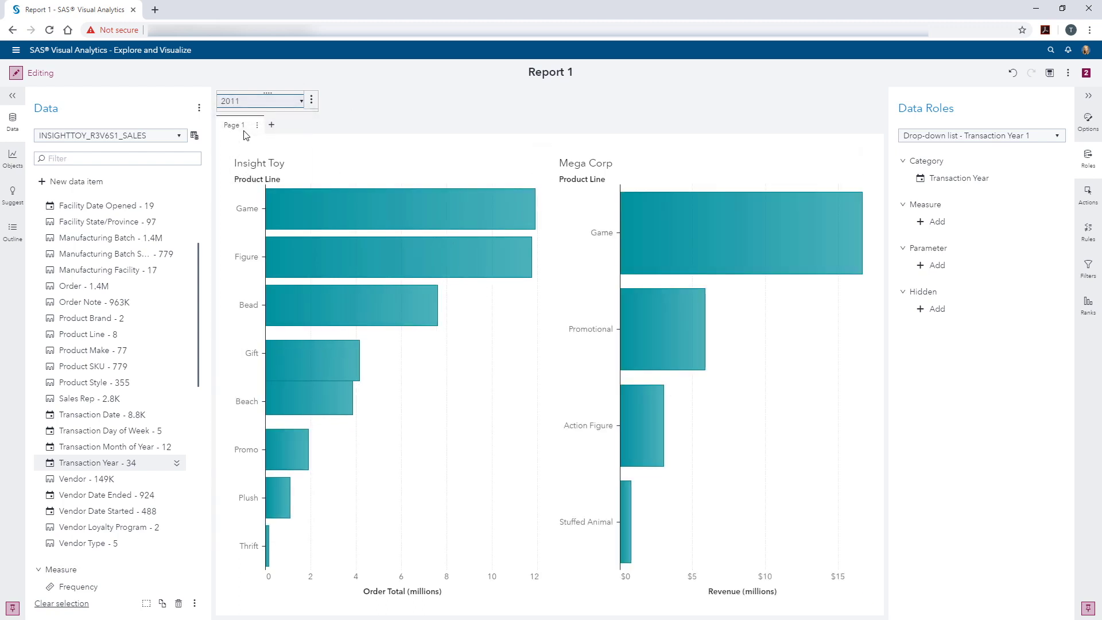
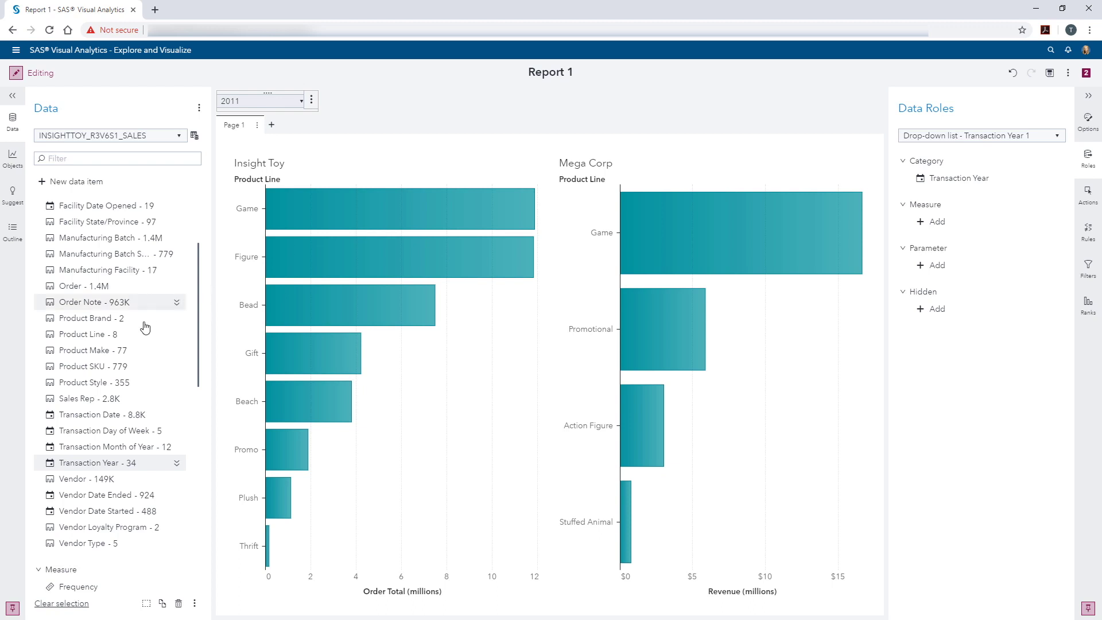
# Start a custom category based on Product Line named Product Line (Custom), with remaining values shown as is.
pyautogui.keyDown('ctrl'); pyautogui.click(95, 339); pyautogui.keyUp('ctrl')
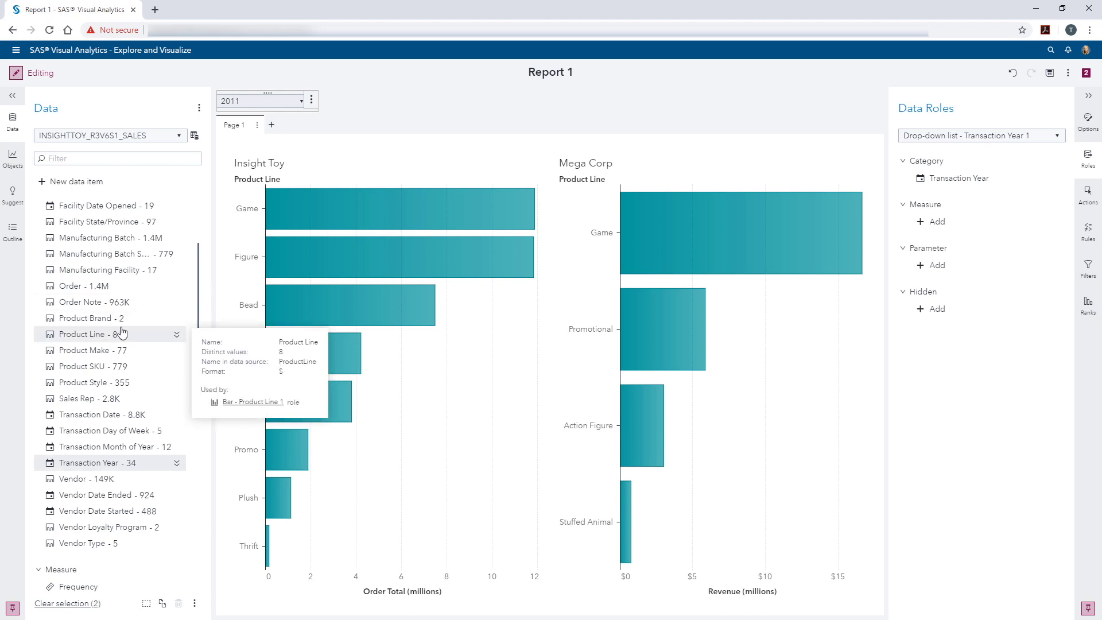
pyautogui.click(73, 604)
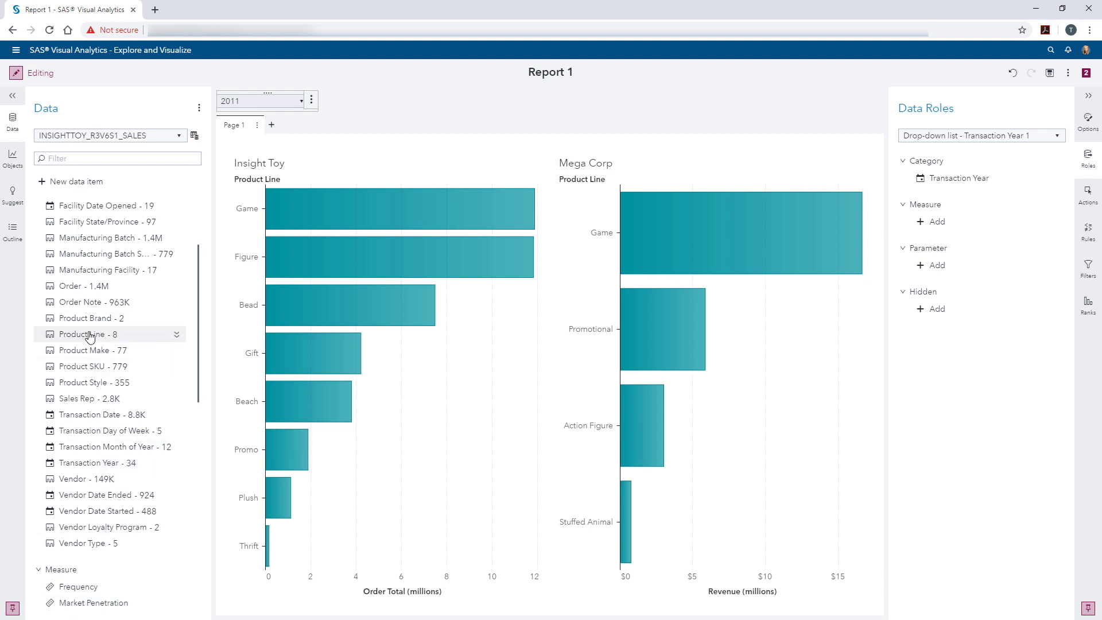
pyautogui.rightClick(91, 338)
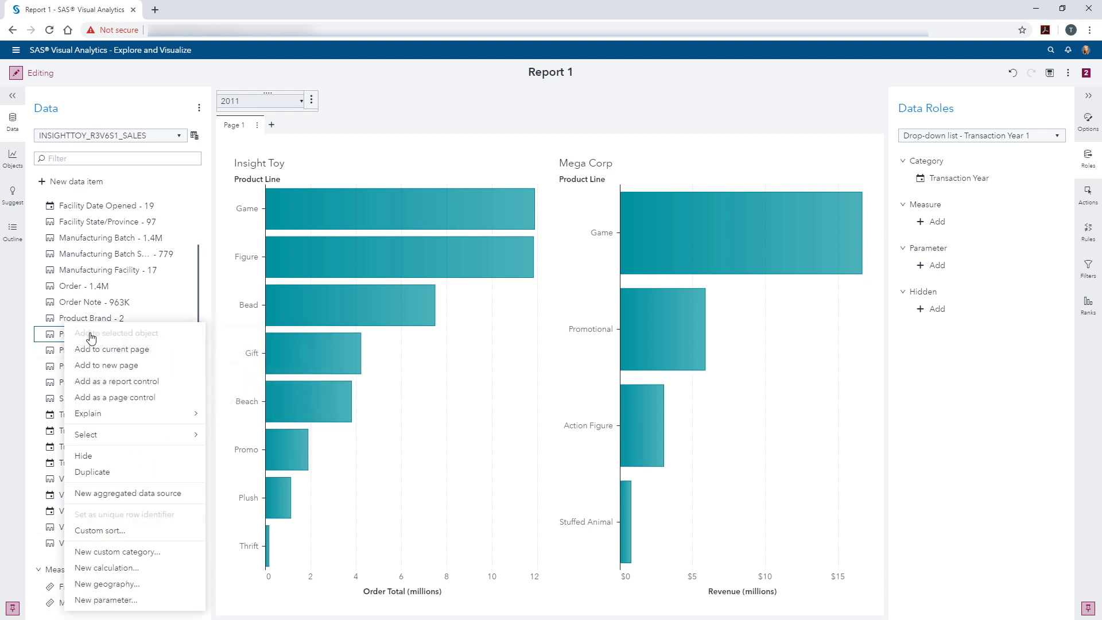
pyautogui.click(121, 552)
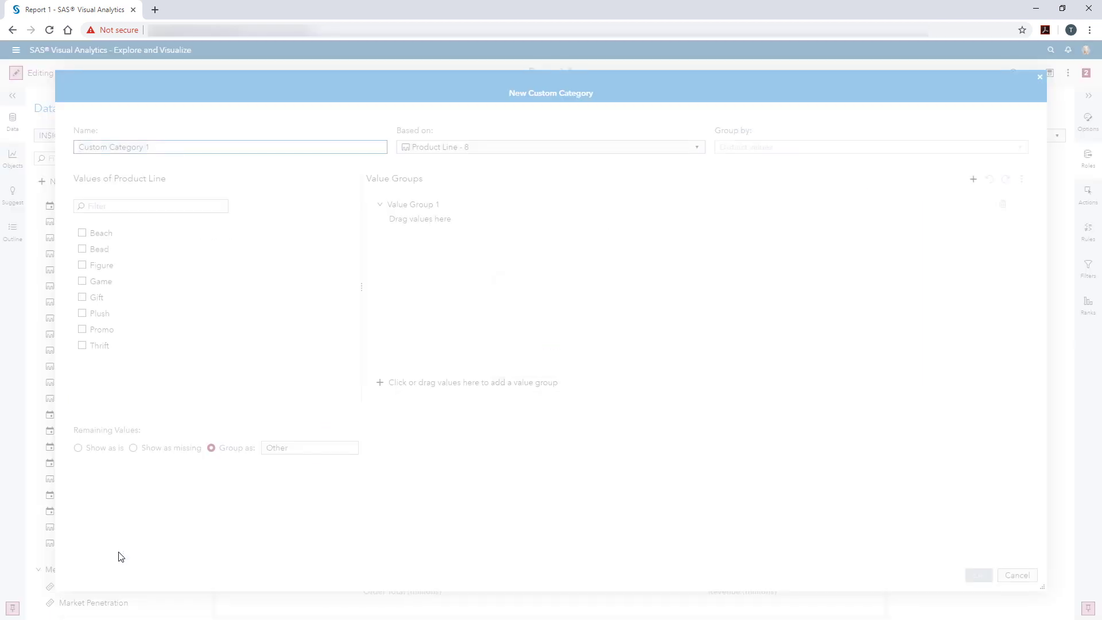
pyautogui.click(175, 148)
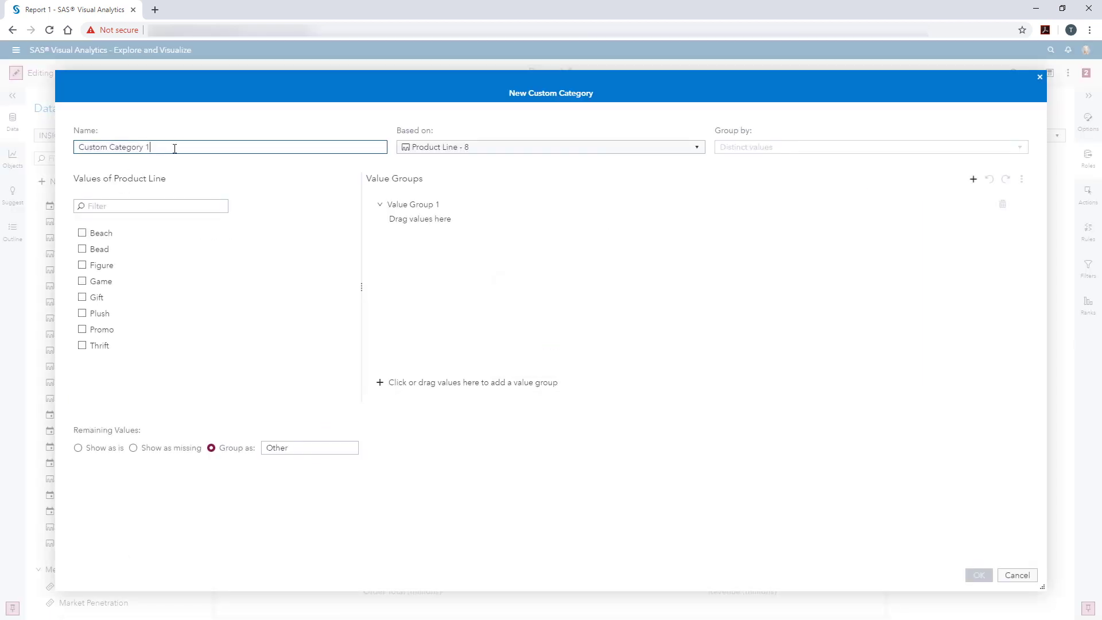
pyautogui.tripleClick(175, 148)
pyautogui.write('P')
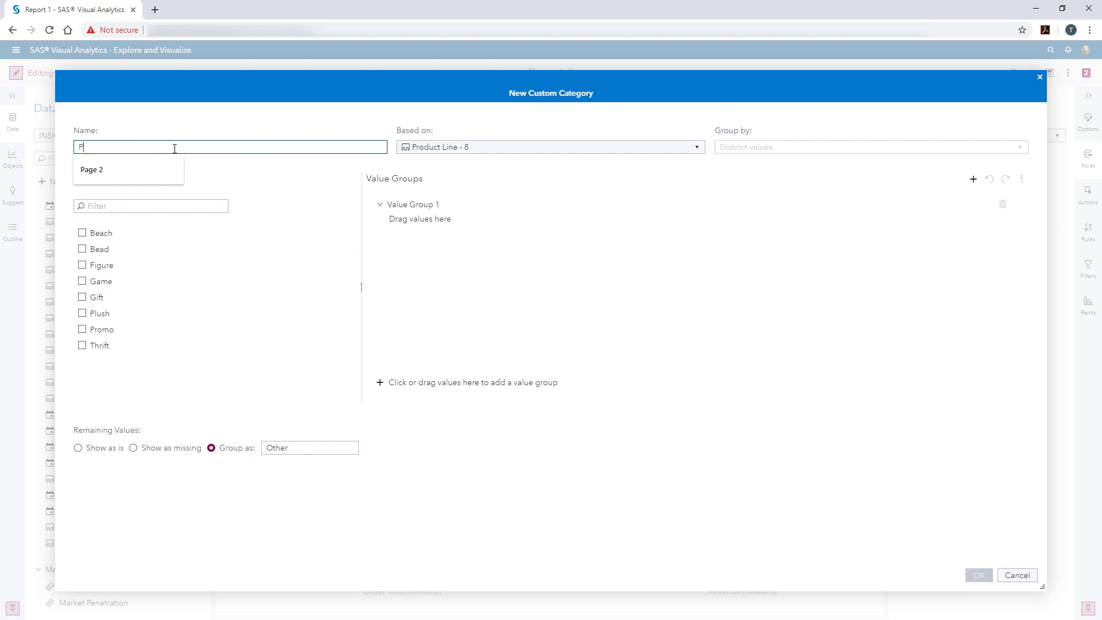
pyautogui.write('roduct Line (Custom)')
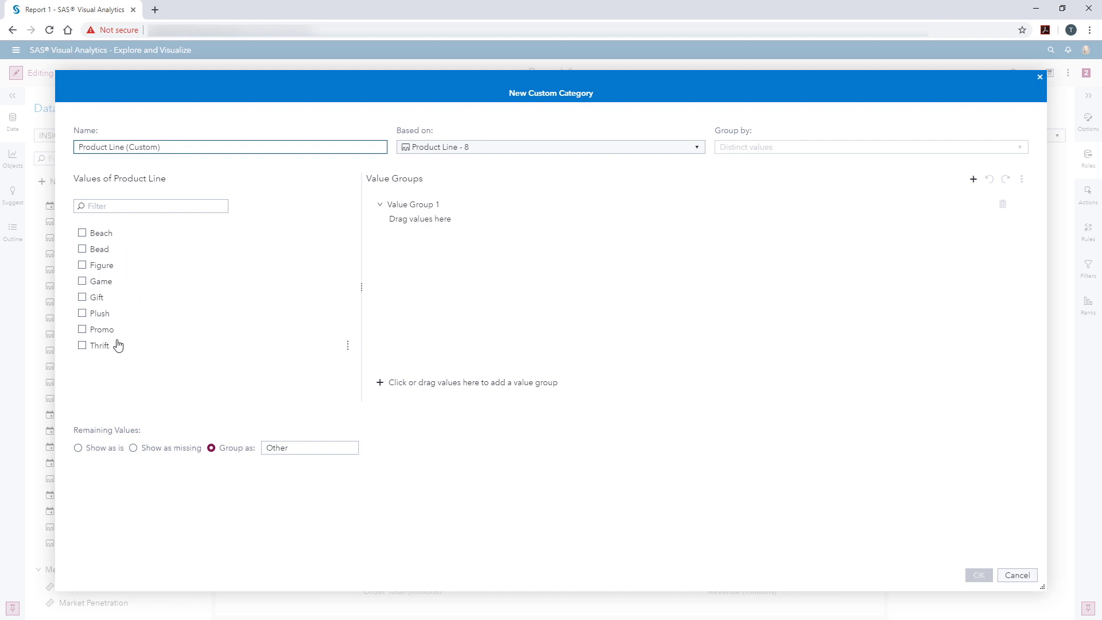
pyautogui.click(78, 448)
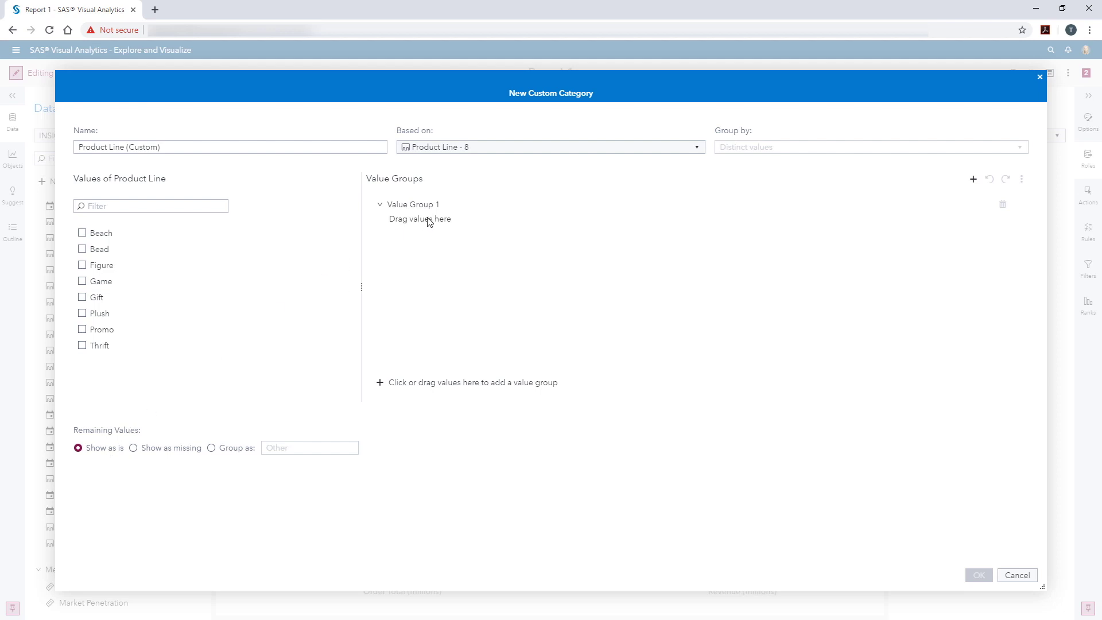
# Rename the first value group to Promotional and assign the Promo value to it.
pyautogui.doubleClick(443, 208)
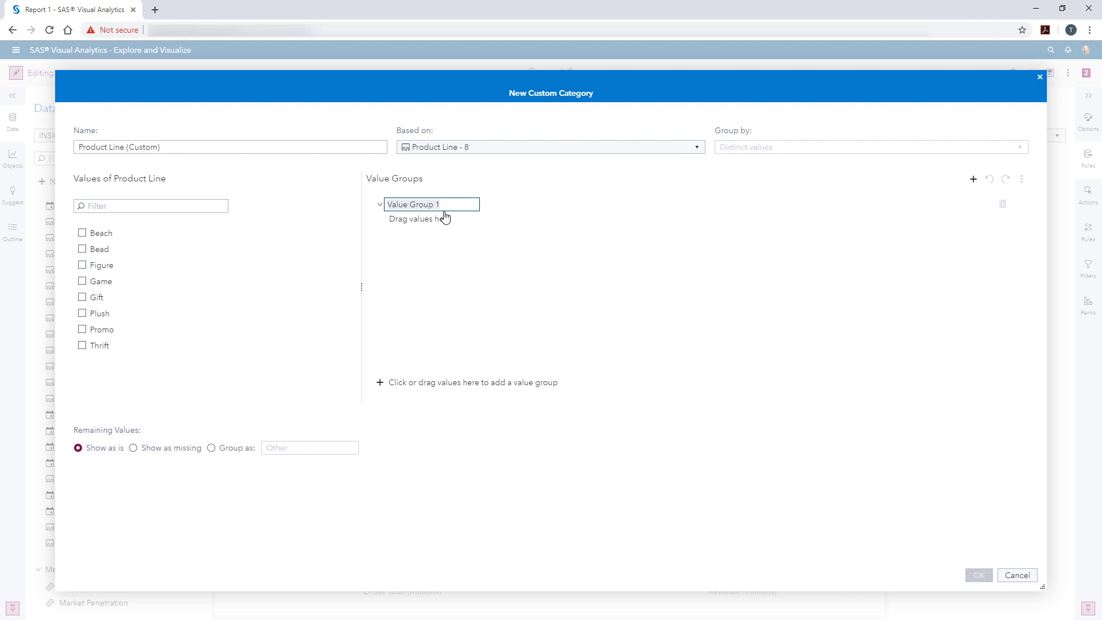
pyautogui.write('Promotional')
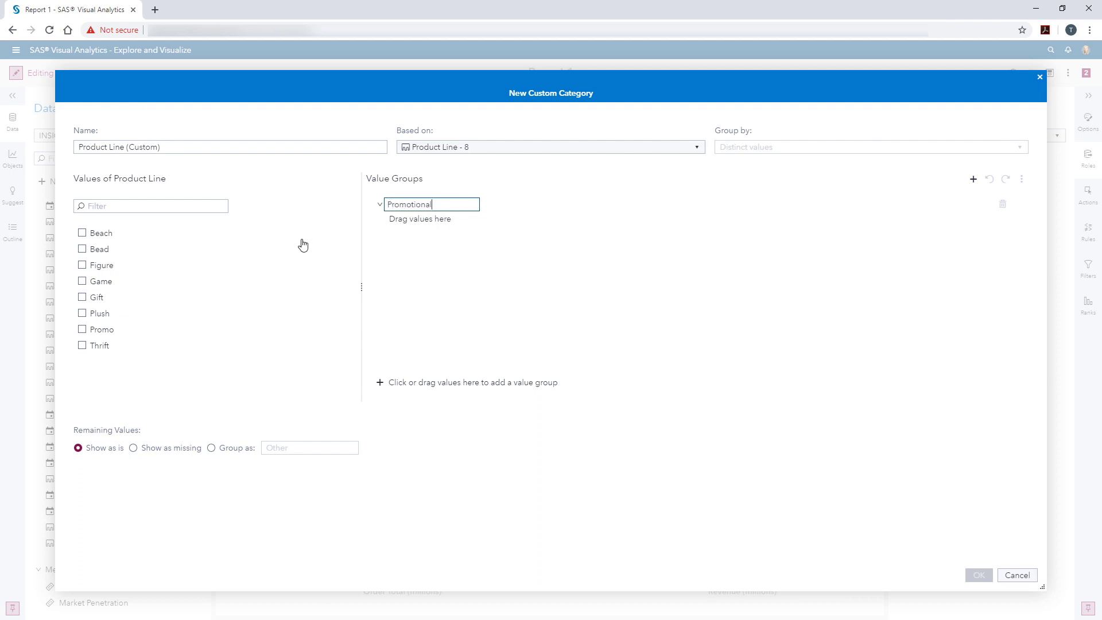
pyautogui.press('Return')
pyautogui.moveTo(104, 334); pyautogui.dragTo(421, 218)
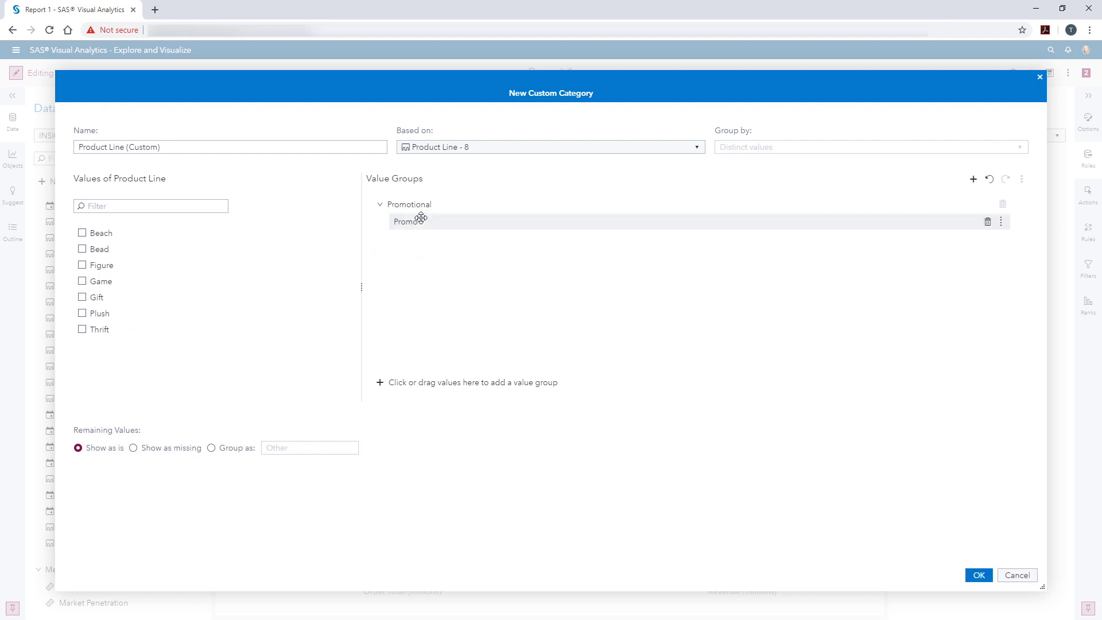
# Add a value group named Action Figure and assign the Figure value to it.
pyautogui.click(973, 179)
pyautogui.click(426, 248)
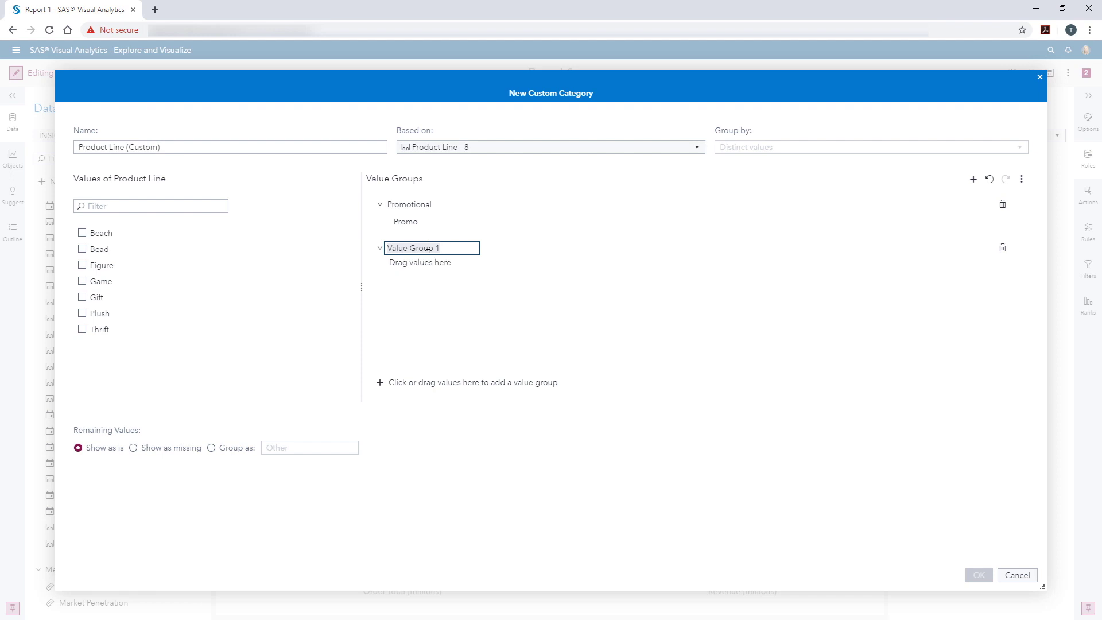
pyautogui.write('Action Figure')
pyautogui.press('Return')
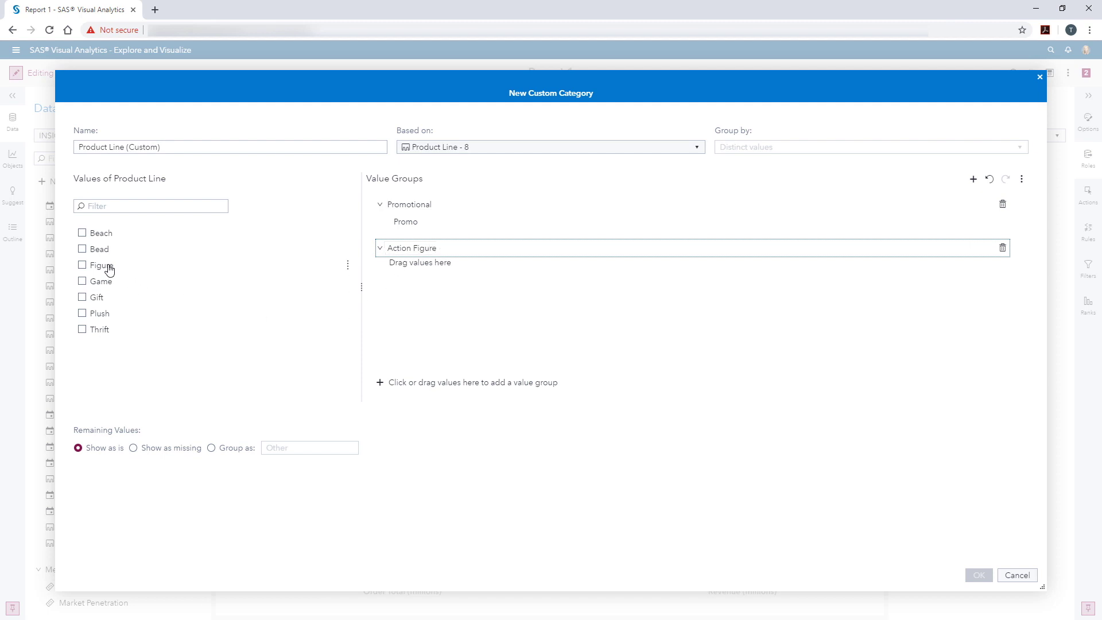
pyautogui.moveTo(109, 270); pyautogui.dragTo(430, 266)
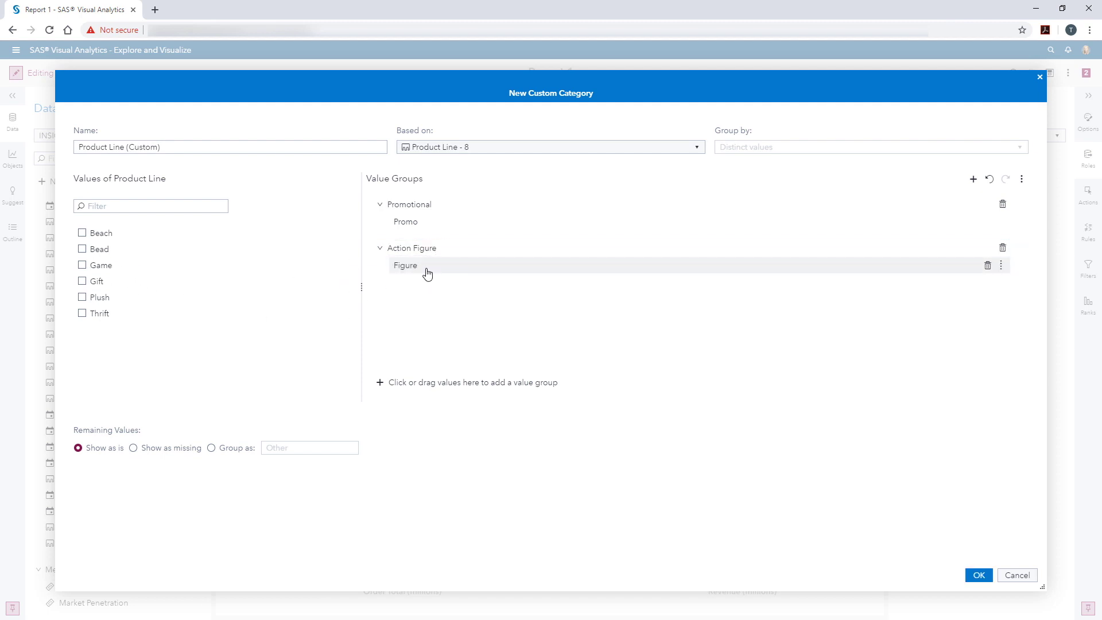
# Add a value group named Stuffed Animal containing the Plush value, and save the custom category.
pyautogui.click(973, 178)
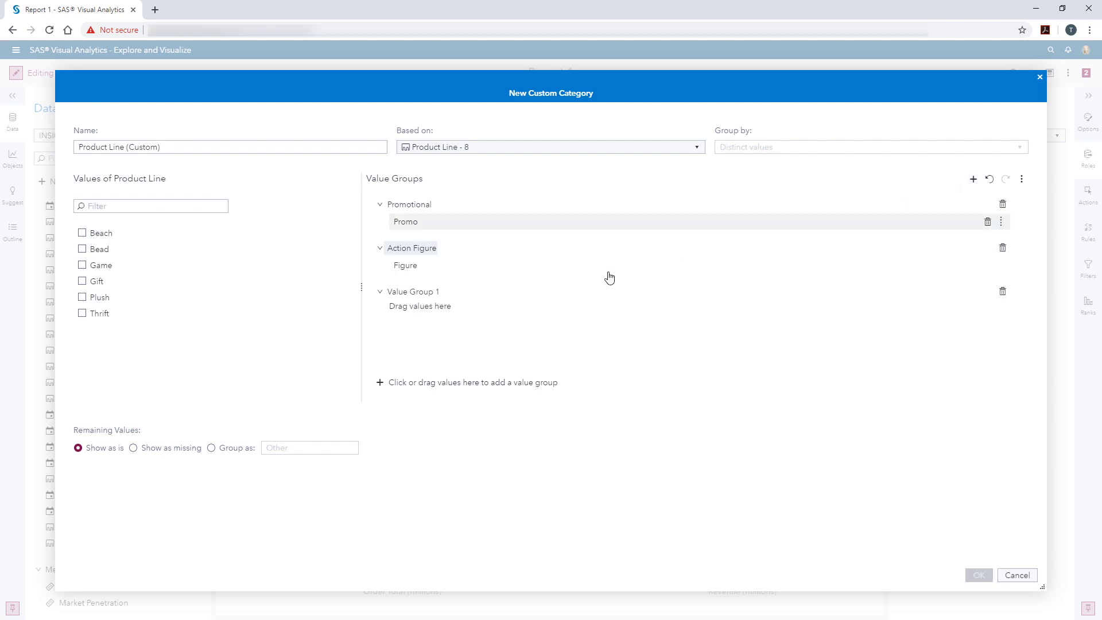
pyautogui.click(436, 291)
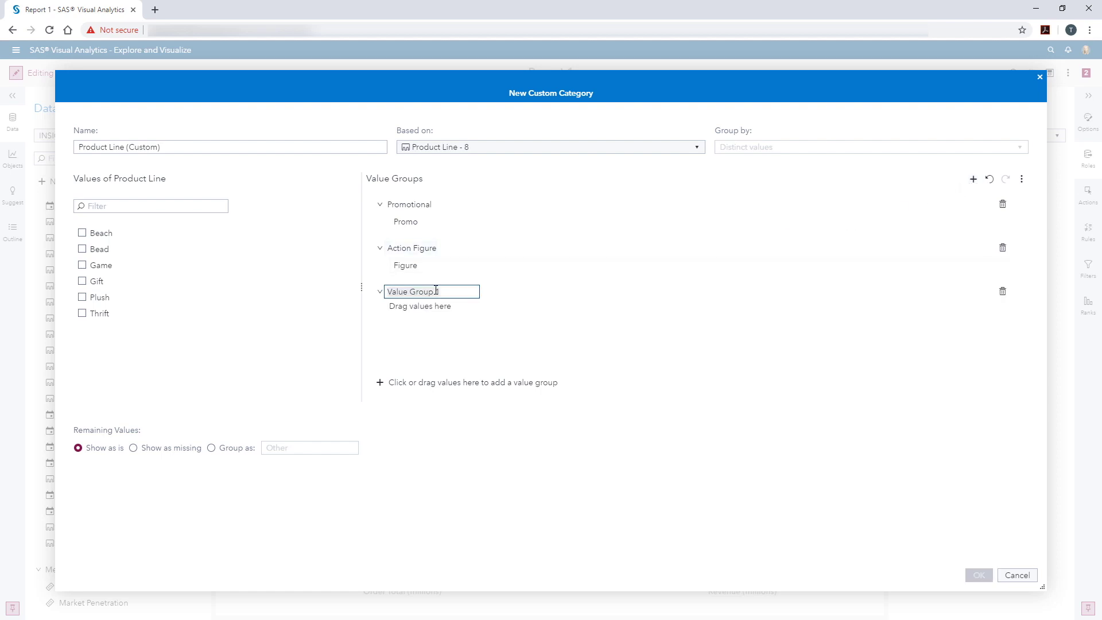
pyautogui.write('Stuffed Animal')
pyautogui.press('Return')
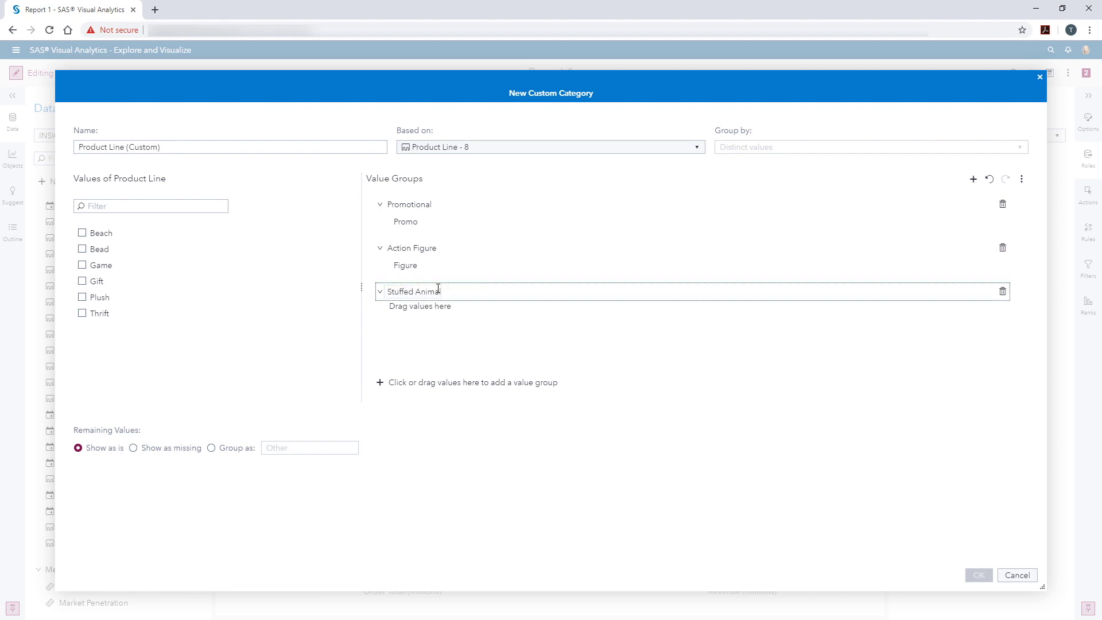
pyautogui.moveTo(107, 300); pyautogui.dragTo(443, 303)
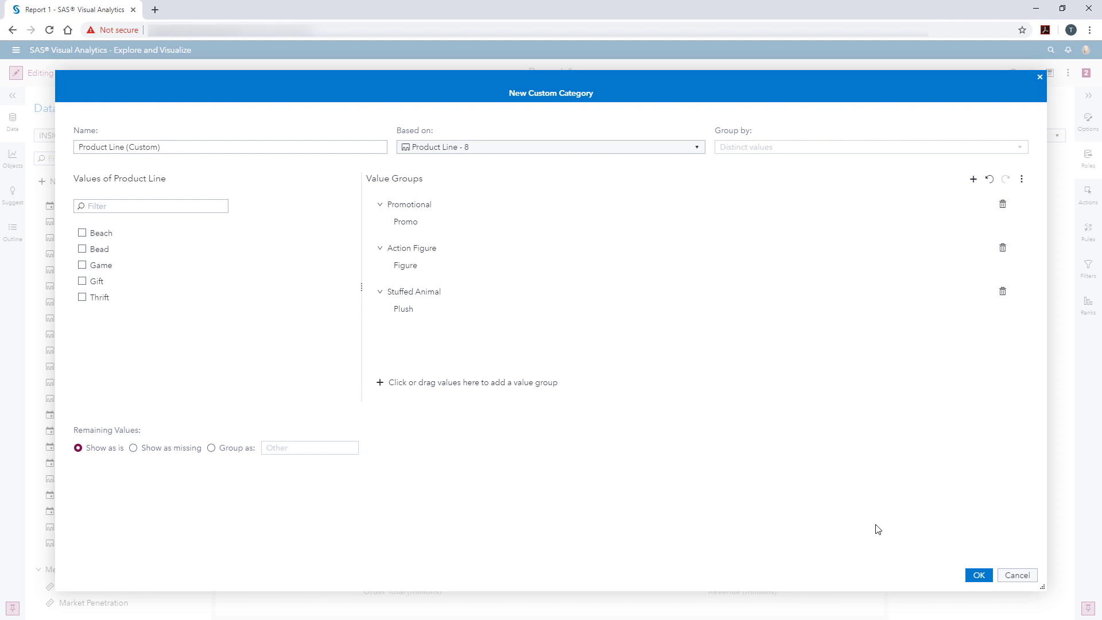
pyautogui.click(978, 575)
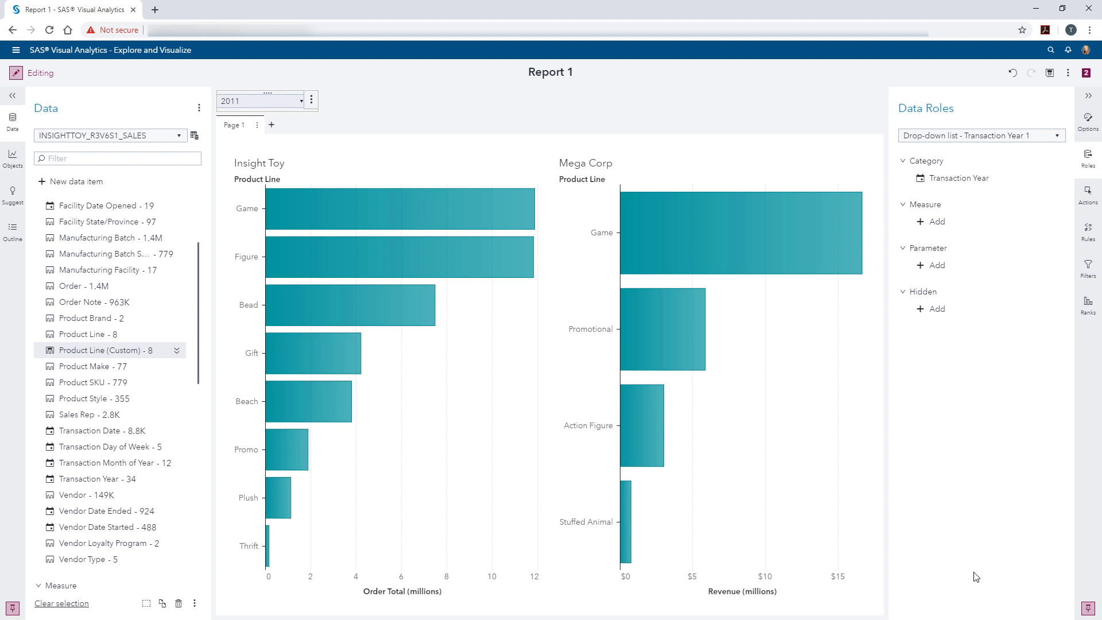
# Expand the page controls area of Page 1 and add Product Line from MEGA_CORP as a page prompt.
pyautogui.click(257, 132)
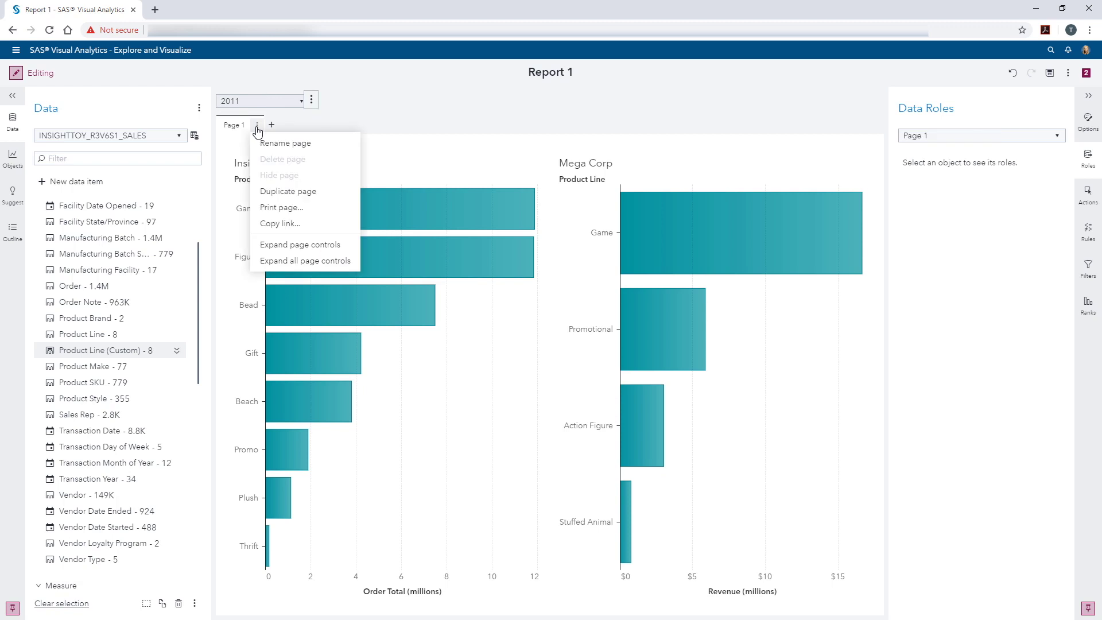
pyautogui.click(283, 249)
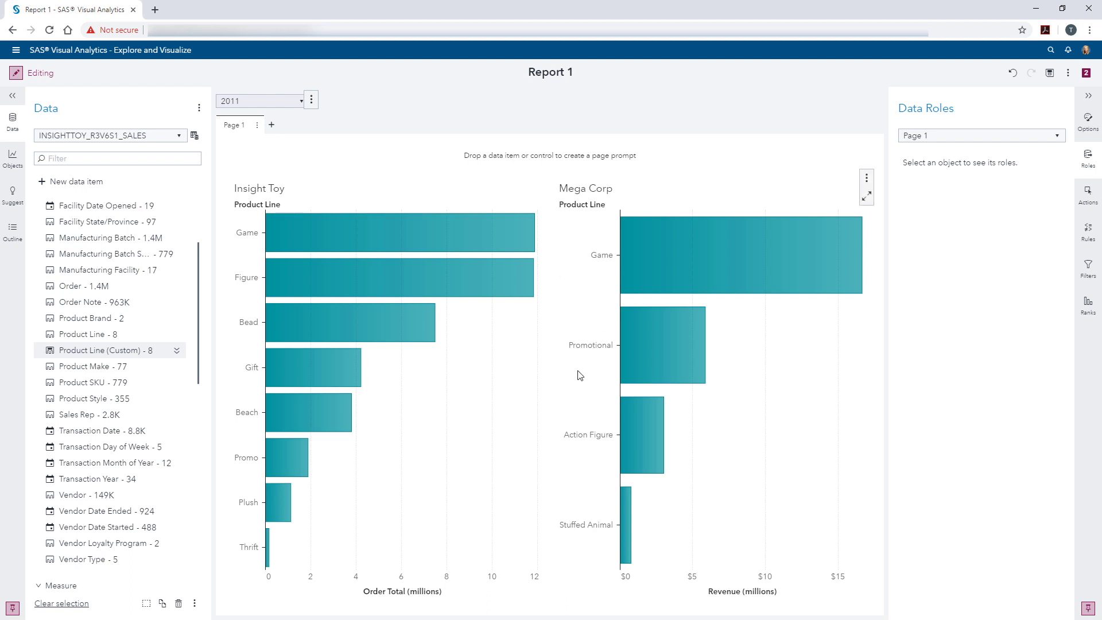
pyautogui.click(119, 138)
pyautogui.click(76, 163)
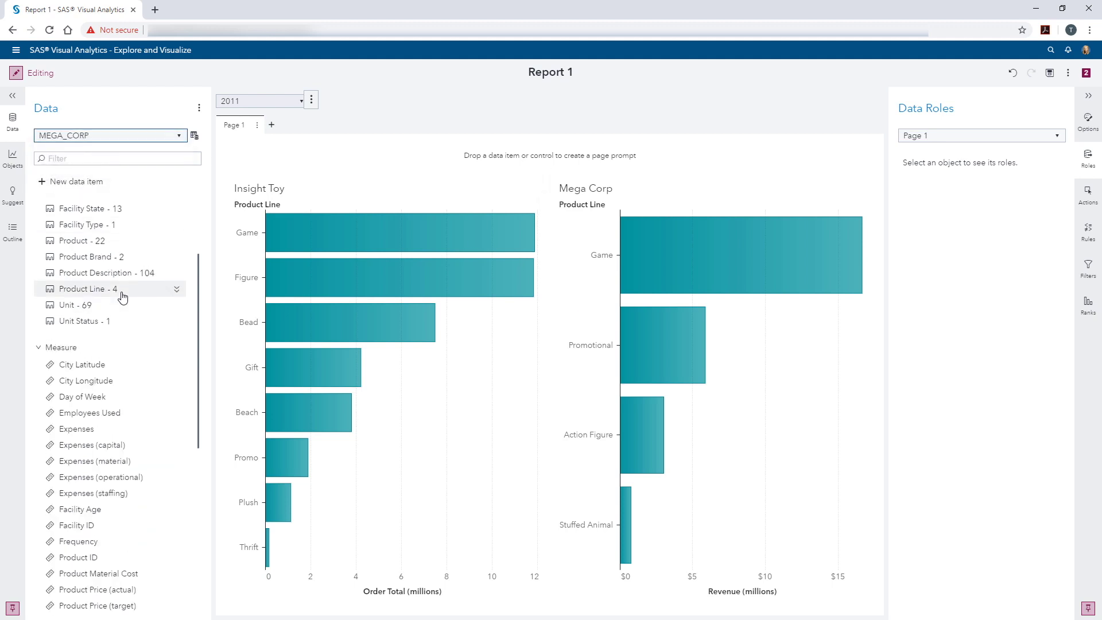
pyautogui.scroll(3, 125, 282)
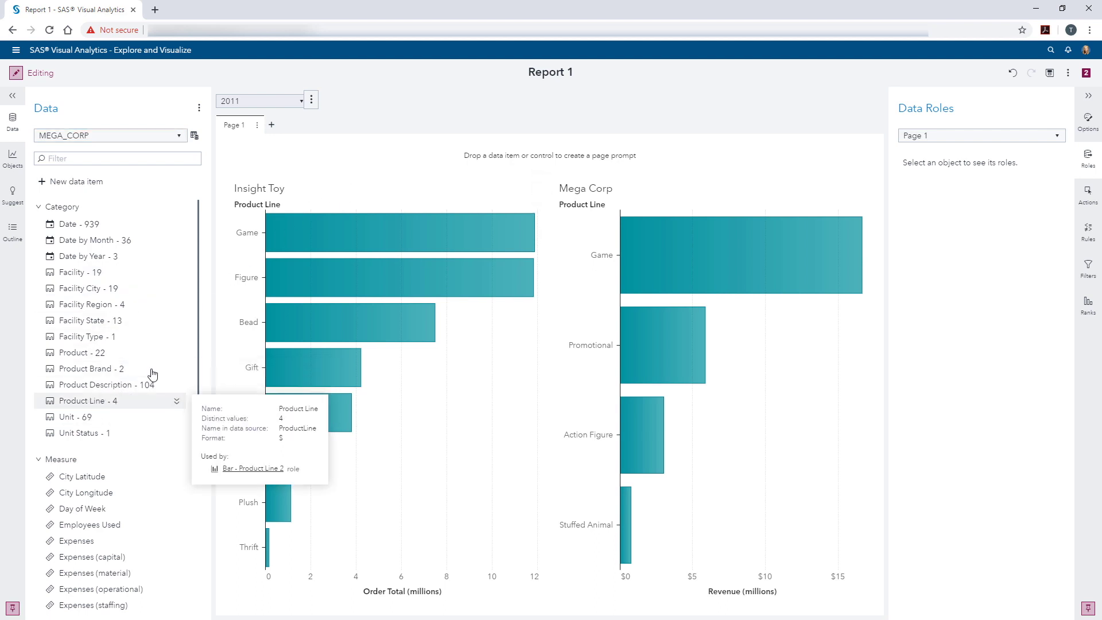
pyautogui.moveTo(152, 373); pyautogui.dragTo(489, 149)
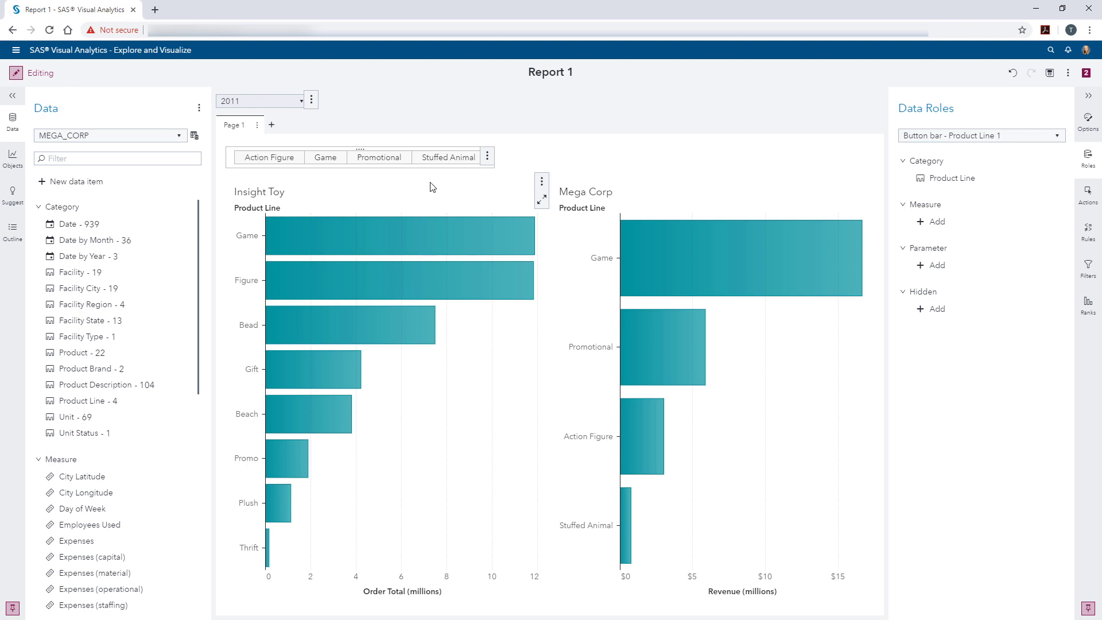
pyautogui.click(487, 159)
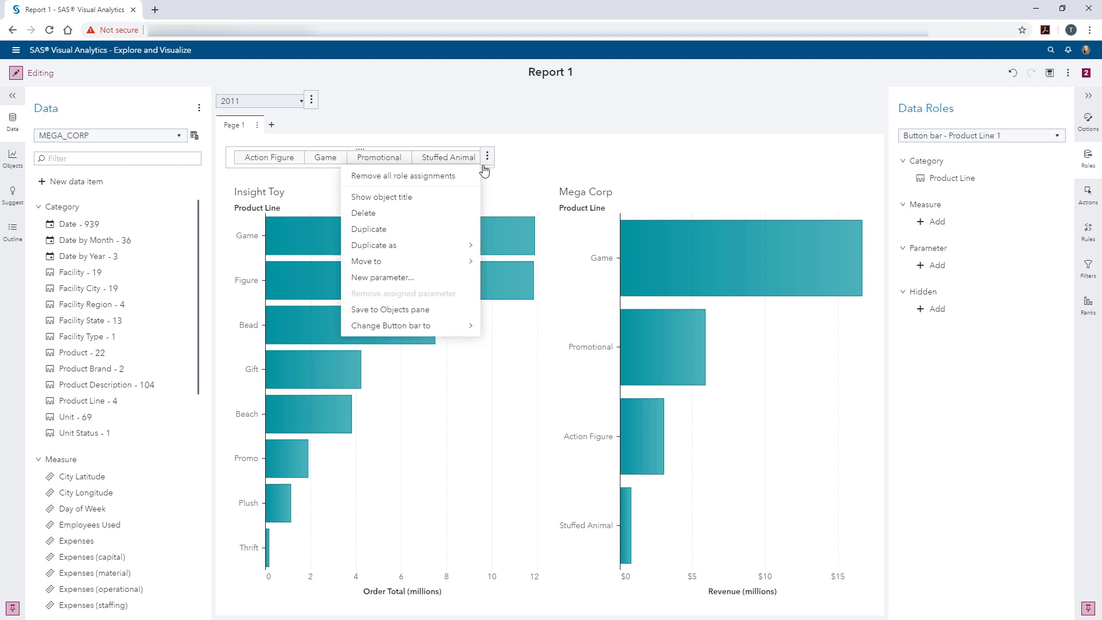
pyautogui.moveTo(394, 331)
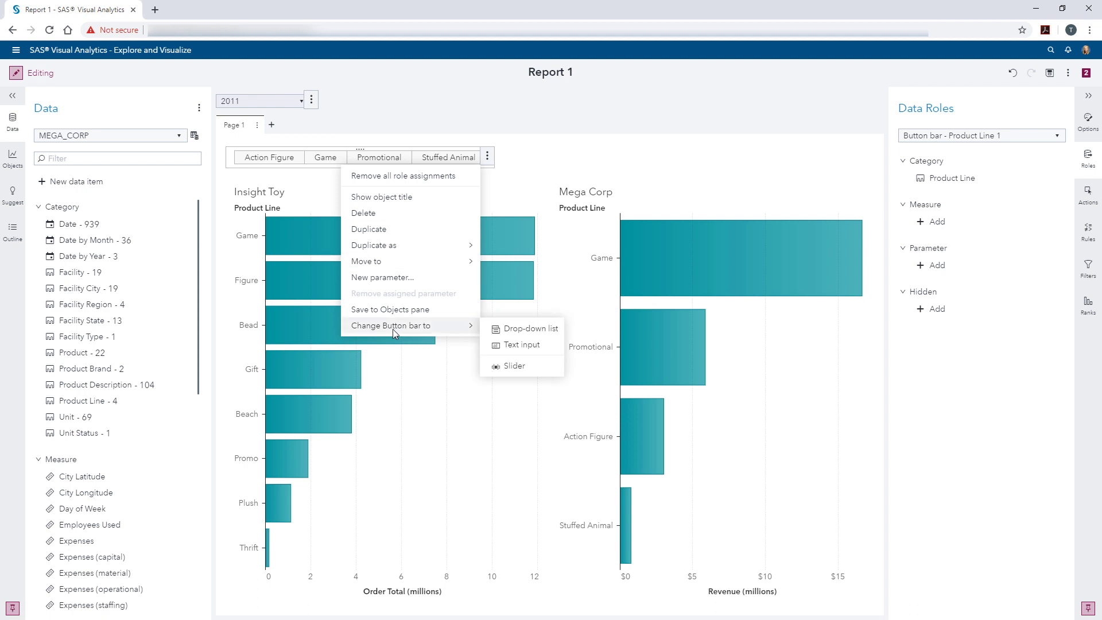
pyautogui.click(520, 165)
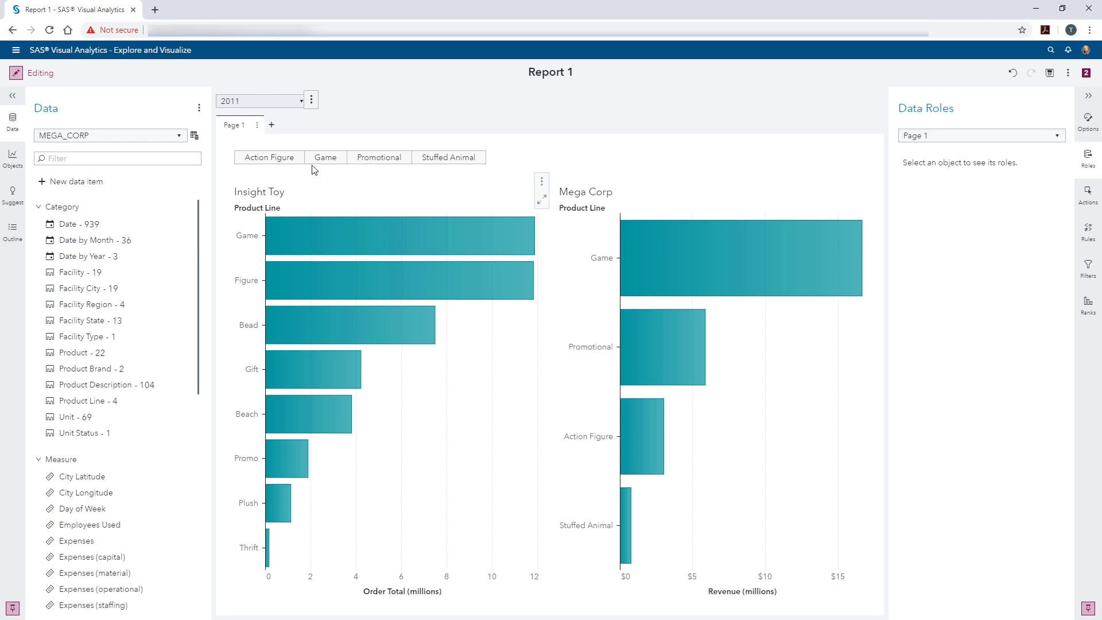
# Filter the page to Action Figure with the Product Line button bar and compare how the two charts respond.
pyautogui.click(281, 157)
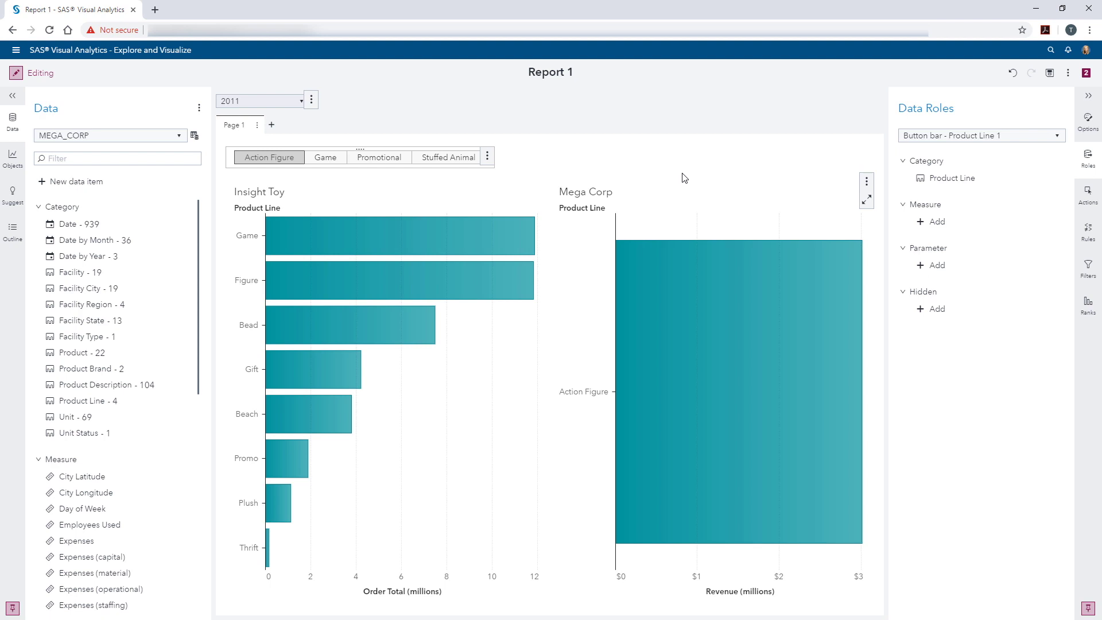
pyautogui.rightClick(395, 161)
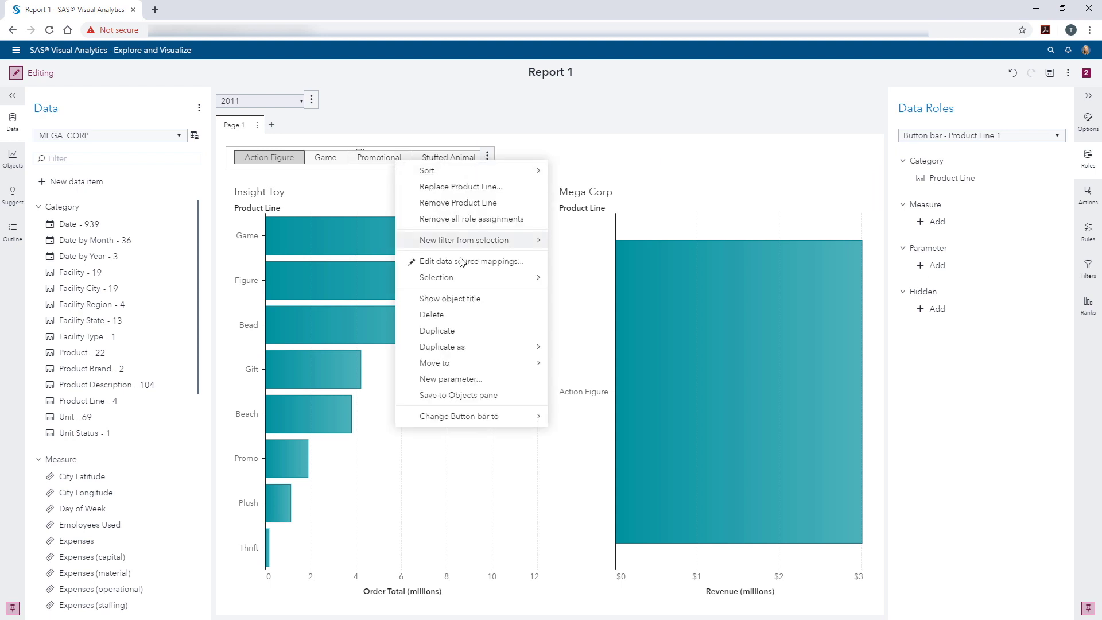
# Add a data source mapping from Product Line (Custom) in INSIGHTTOY_R3V6S1_SALES to Product Line in MEGA_CORP.
pyautogui.click(359, 187)
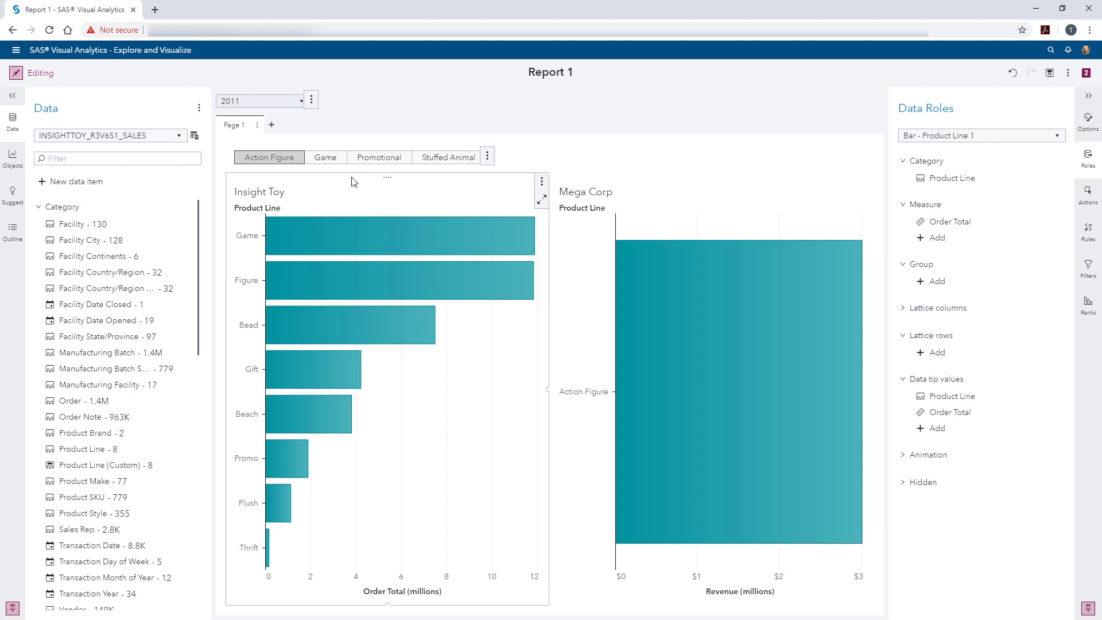
pyautogui.click(194, 136)
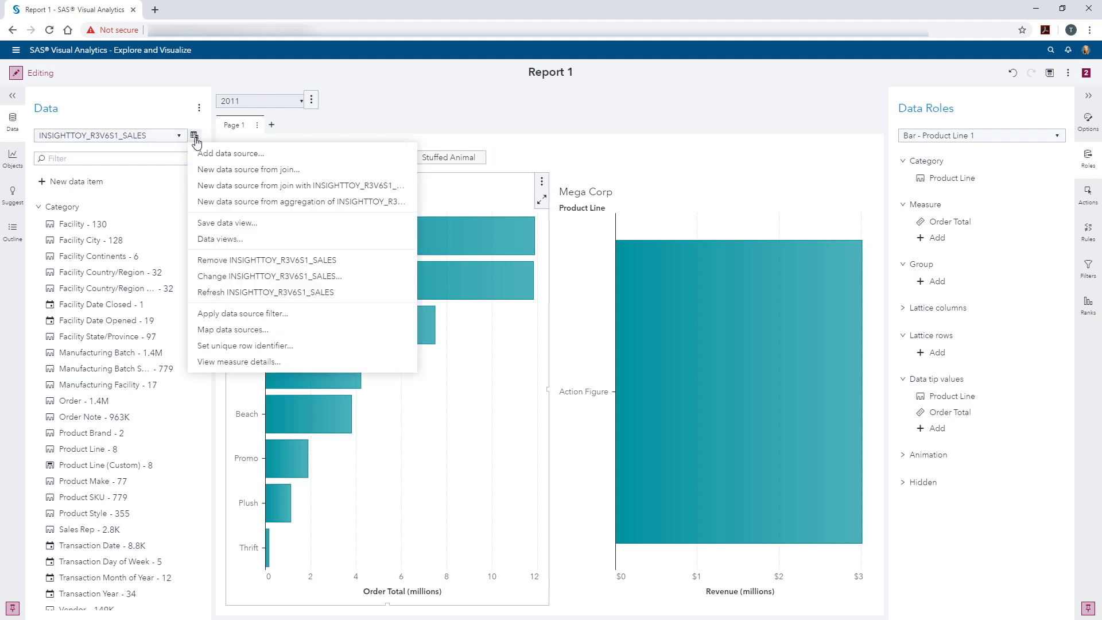
pyautogui.click(234, 330)
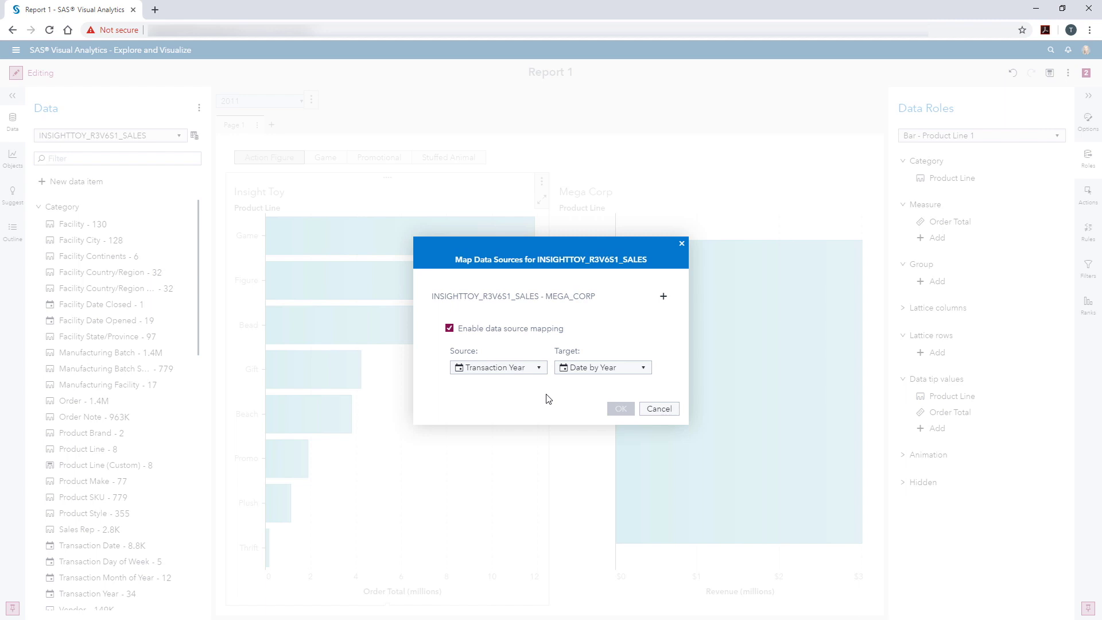
pyautogui.click(662, 297)
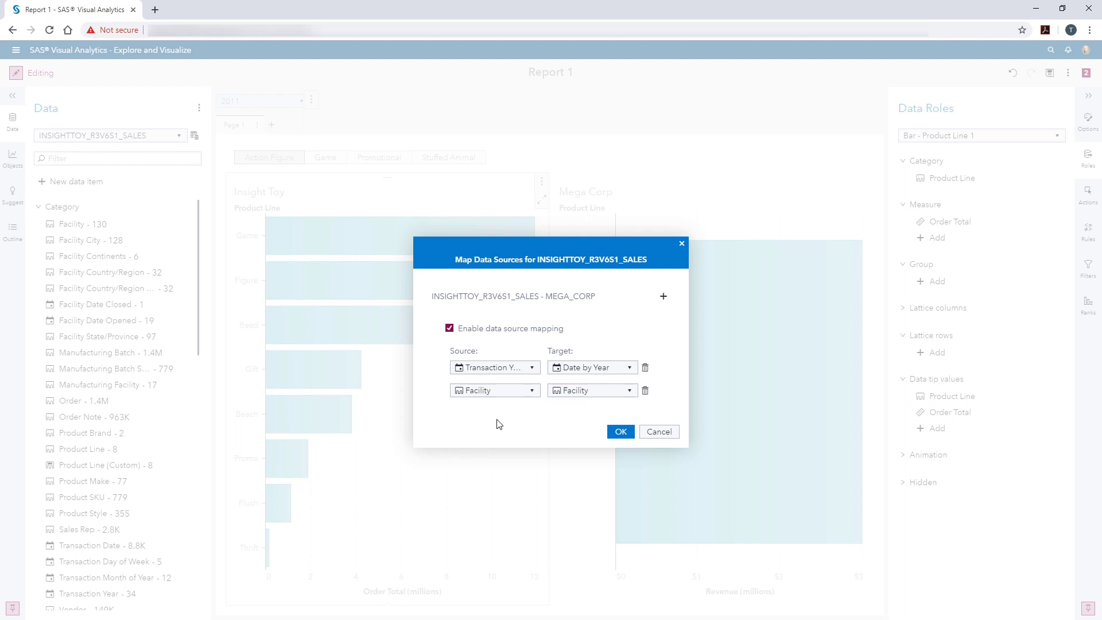
pyautogui.click(481, 396)
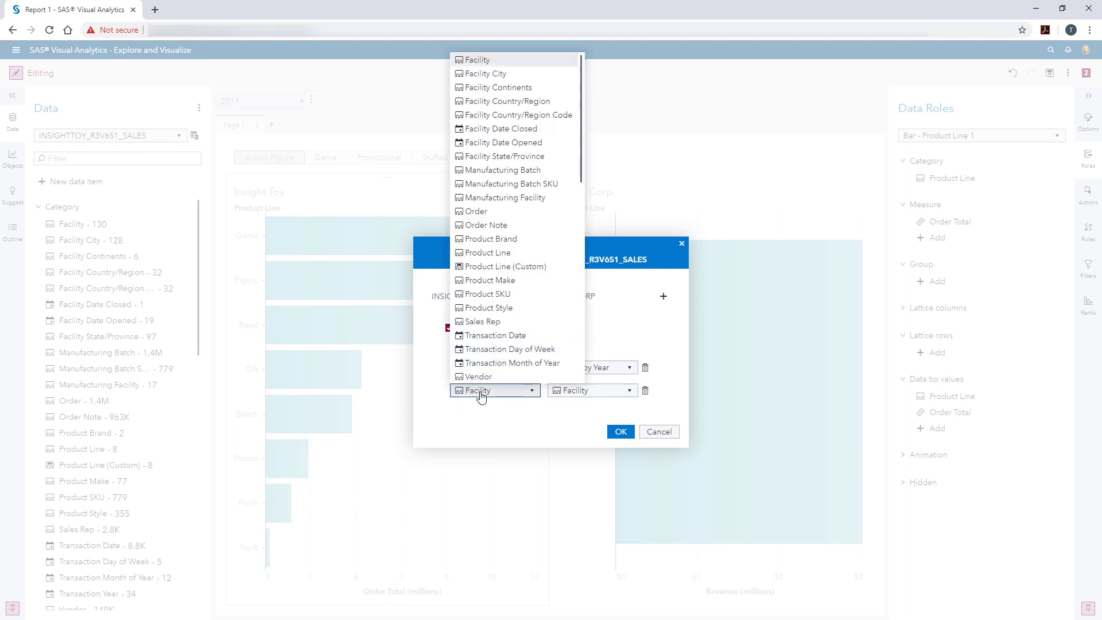
pyautogui.click(508, 266)
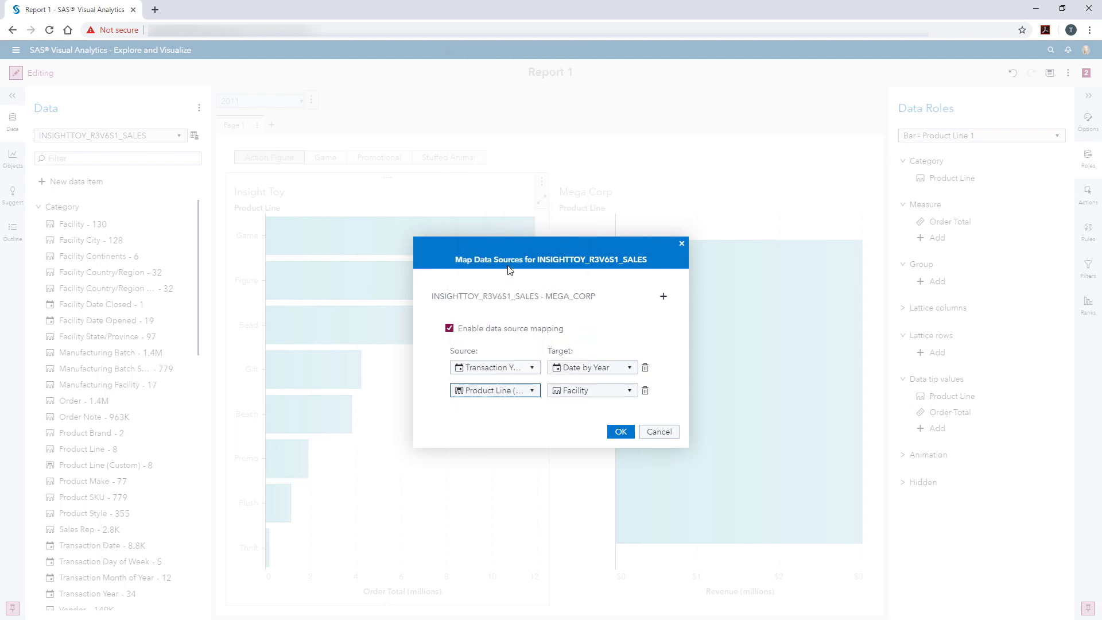
pyautogui.click(595, 396)
pyautogui.click(595, 396)
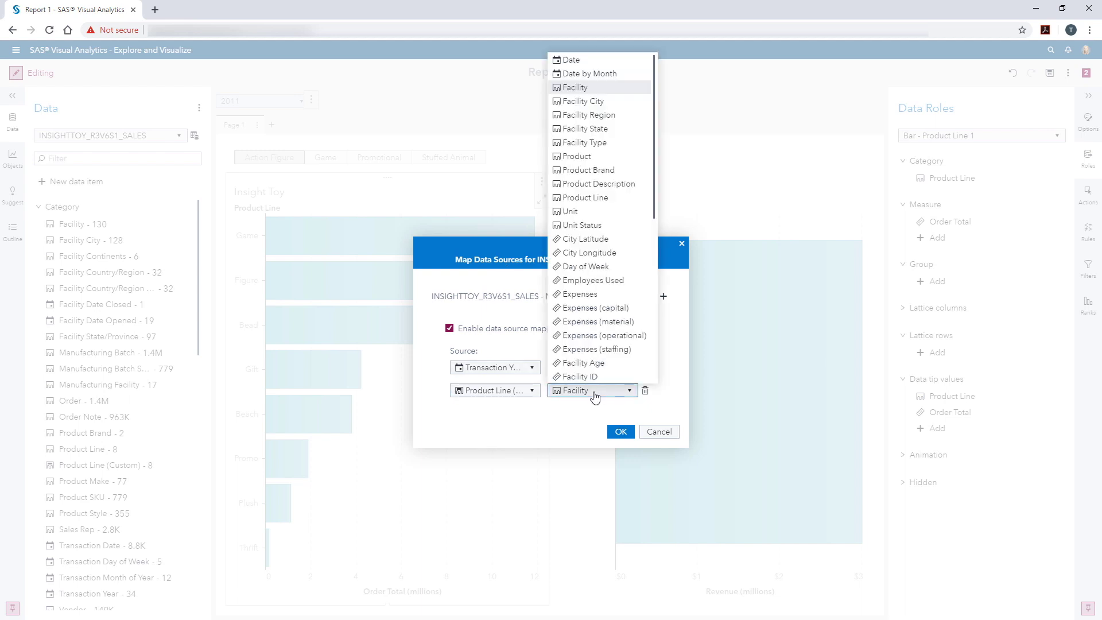
pyautogui.click(600, 198)
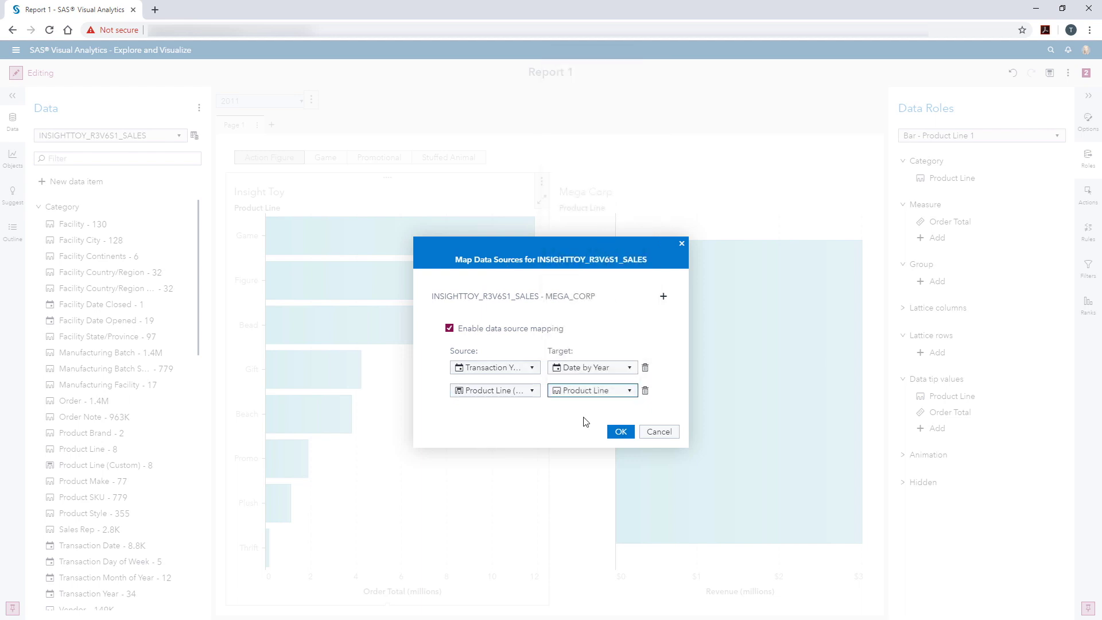
pyautogui.click(621, 431)
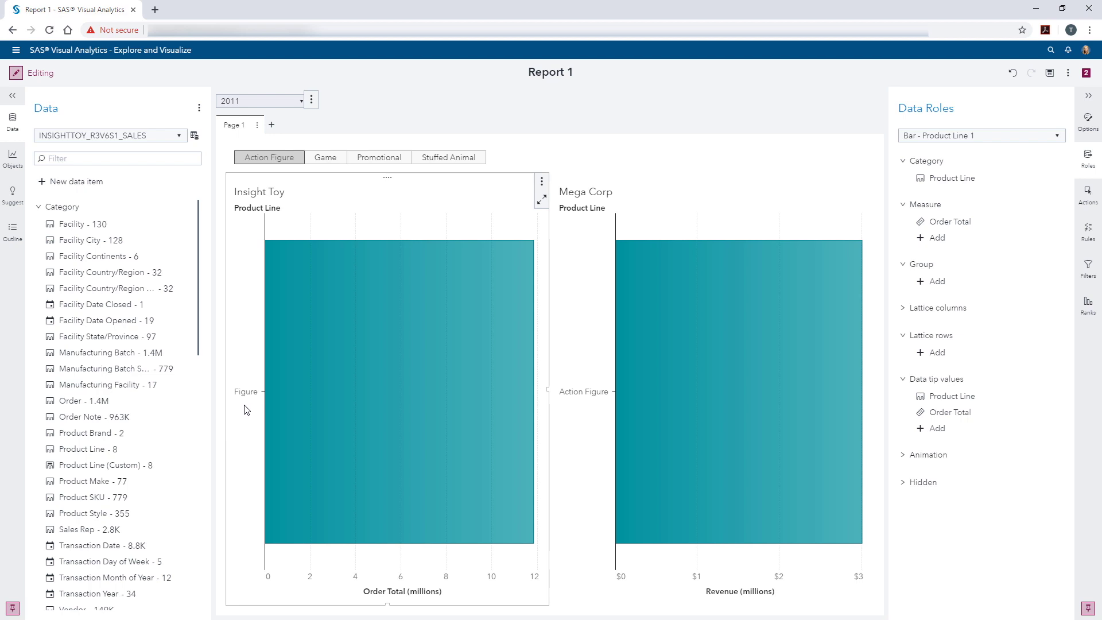
# Clear the Action Figure filter and set the button bar's background selection color to teal and its selected text color to white.
pyautogui.click(281, 162)
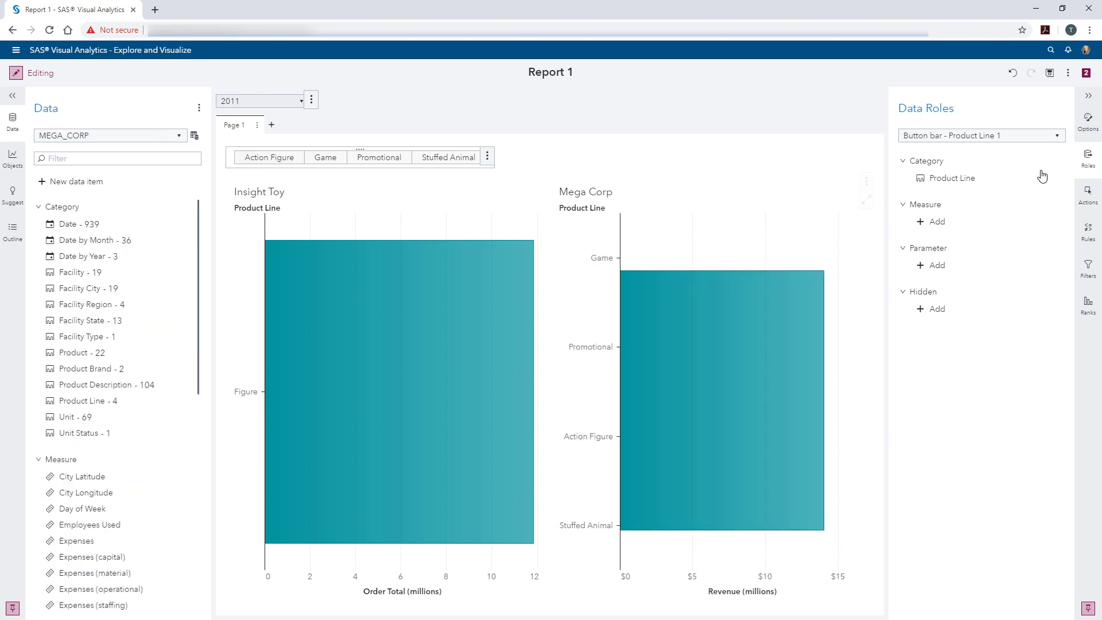
pyautogui.click(1094, 124)
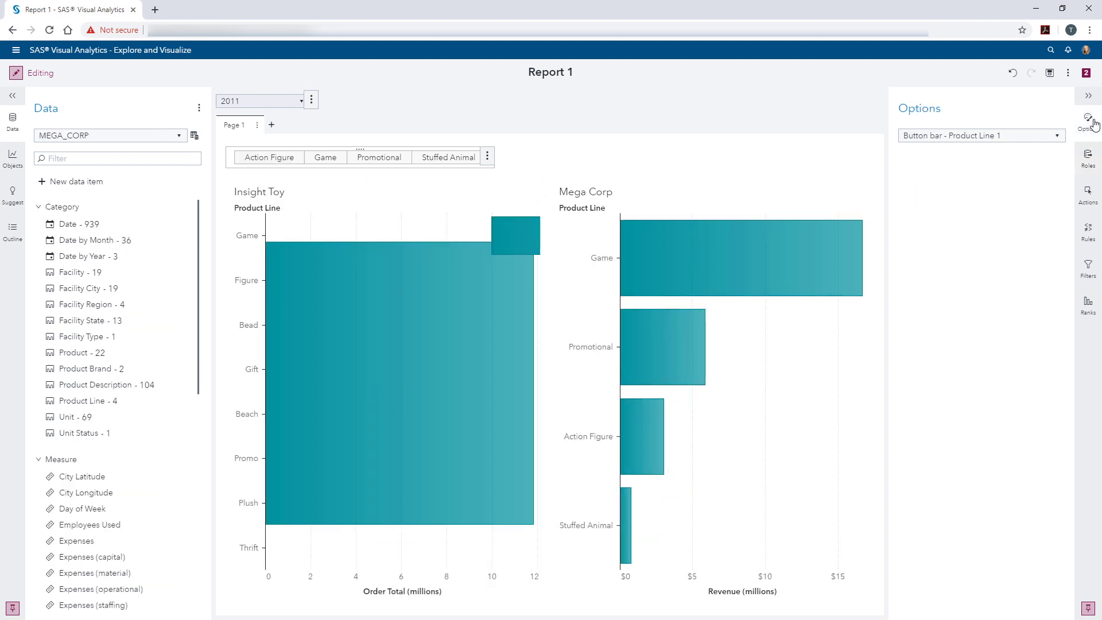
pyautogui.scroll(-3, 978, 413)
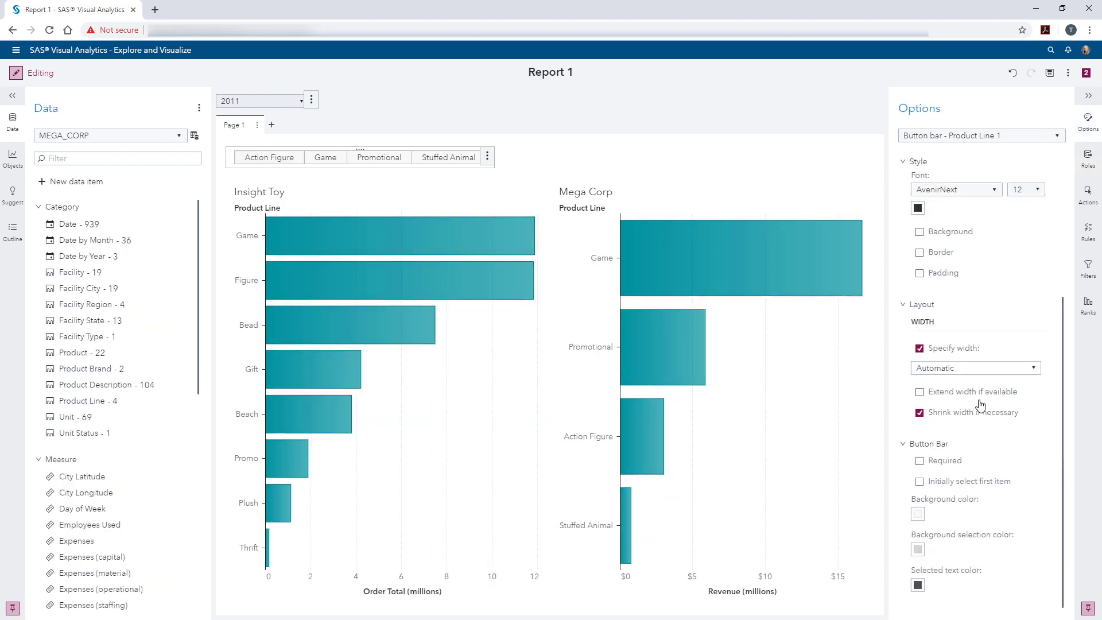
pyautogui.click(917, 551)
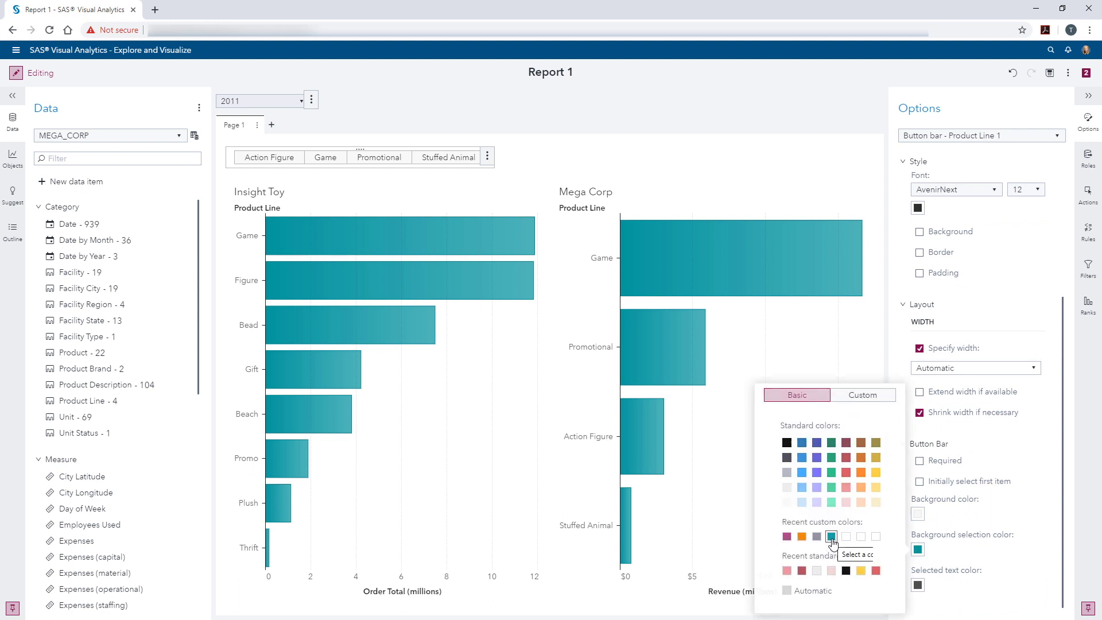
pyautogui.click(830, 536)
pyautogui.click(917, 585)
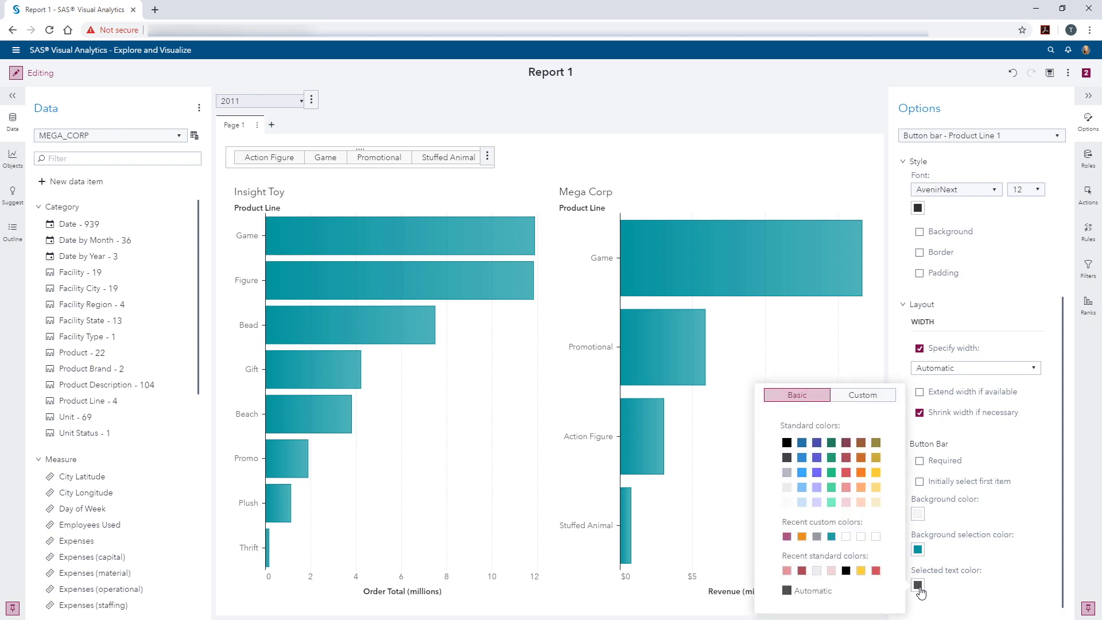
pyautogui.click(786, 503)
# Check the button bar by filtering both charts to Promotional, and clear the selection again.
pyautogui.click(362, 162)
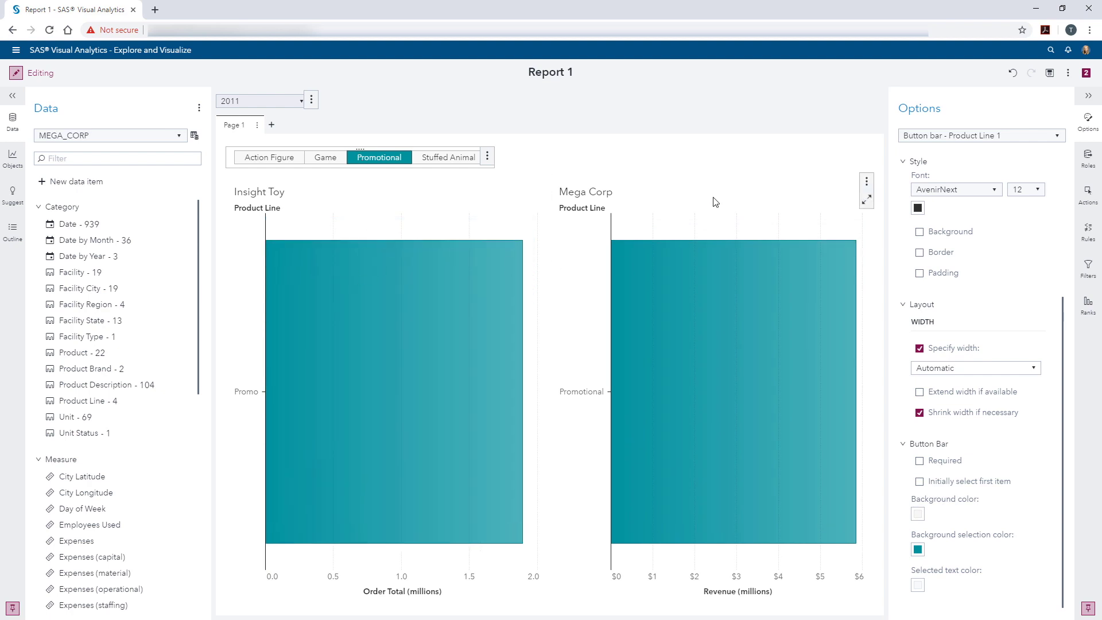
pyautogui.click(382, 162)
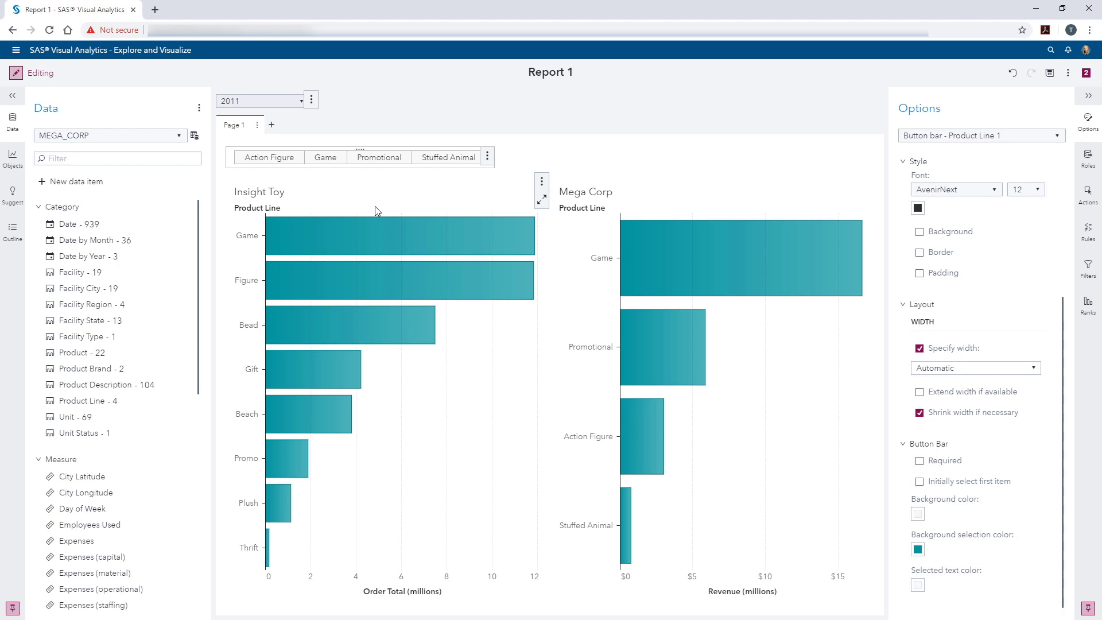
# Switch to the open report YouTube - Prompts with Different Data Sources.
pyautogui.click(1086, 76)
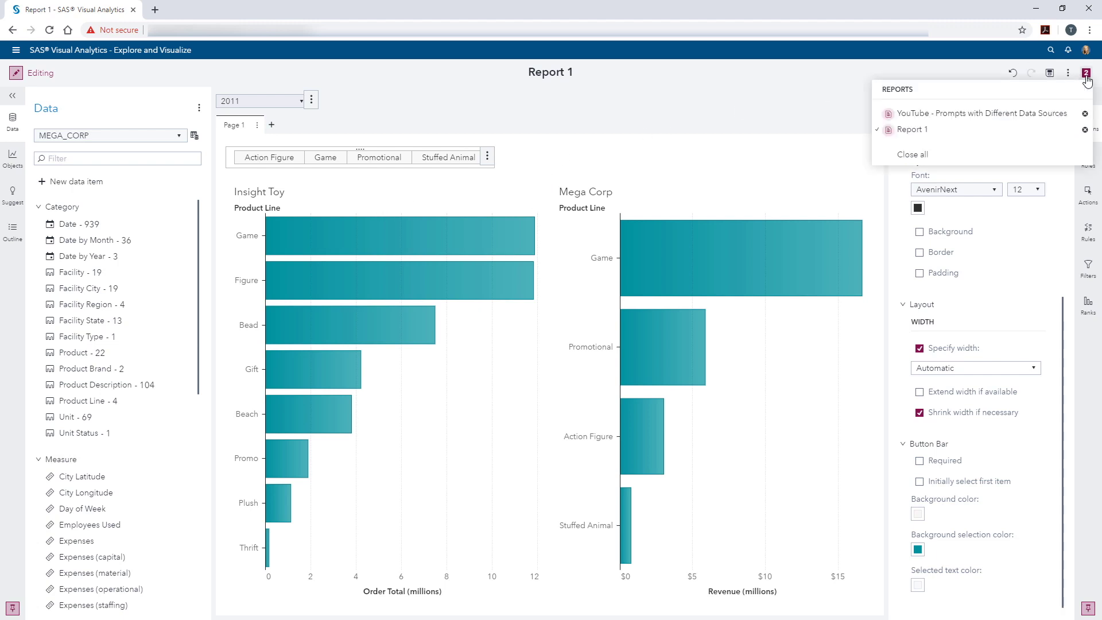
pyautogui.click(919, 114)
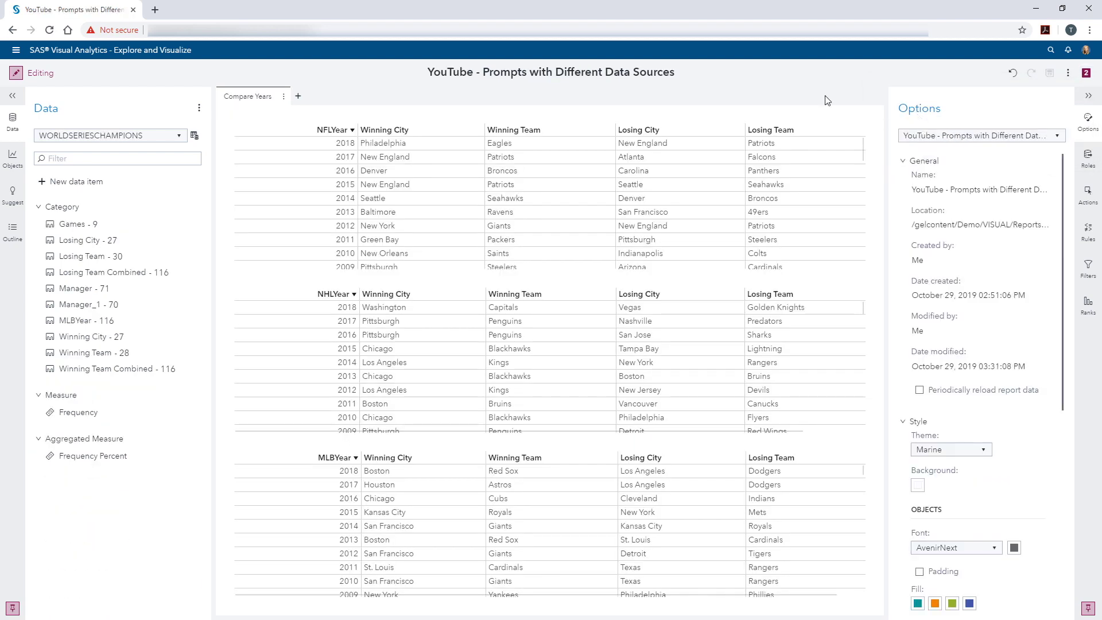
# Examine the details of NHLYear in STANLEYCUPWINNERSEXCEL, NFLYear in SUPERBOWLWINNERS52 and MLBYear in WORLDSERIESCHAMPIONS.
pyautogui.click(148, 137)
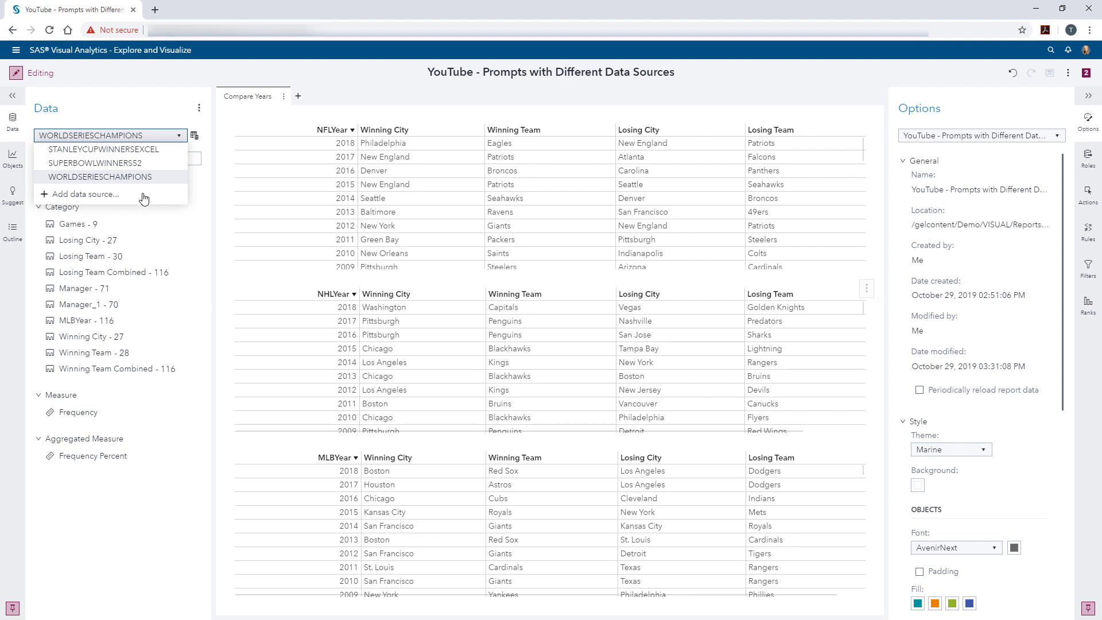
pyautogui.click(127, 152)
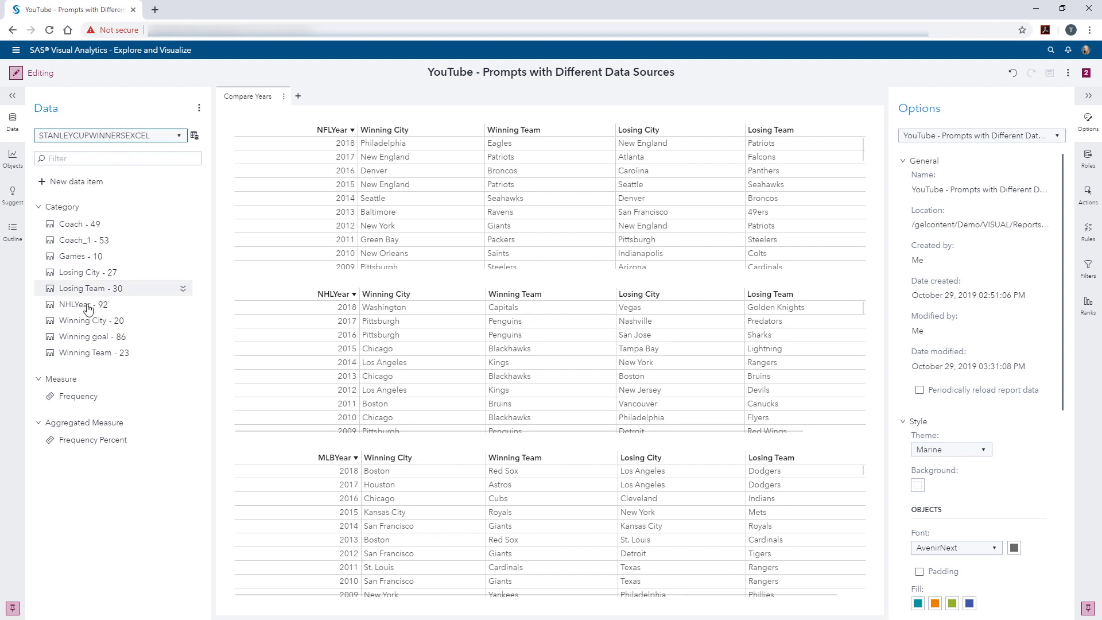
pyautogui.moveTo(86, 307)
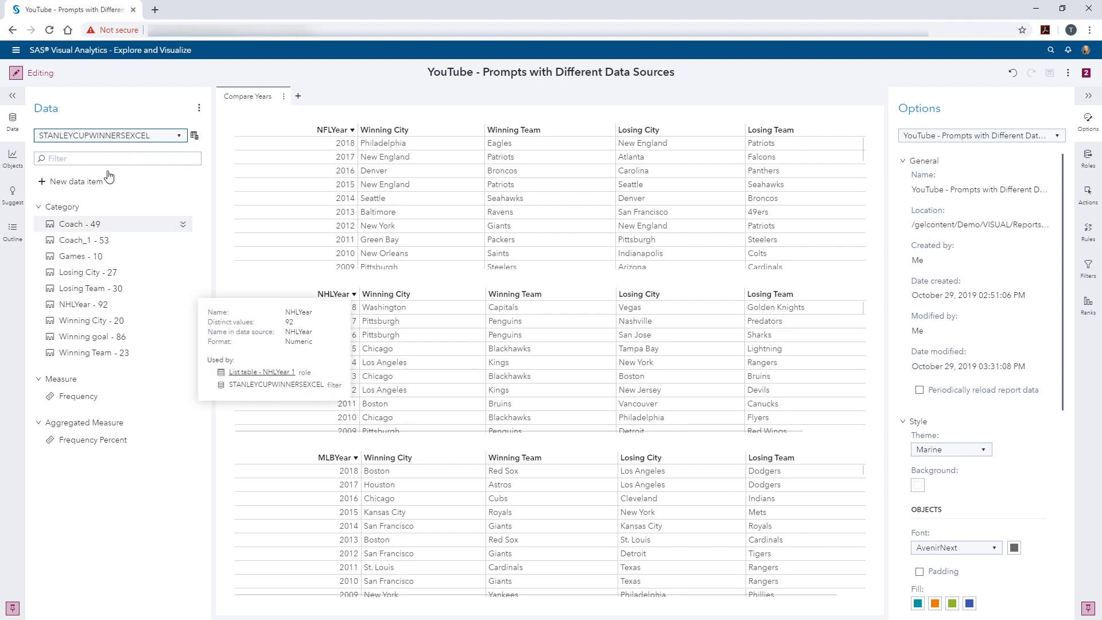
pyautogui.click(123, 136)
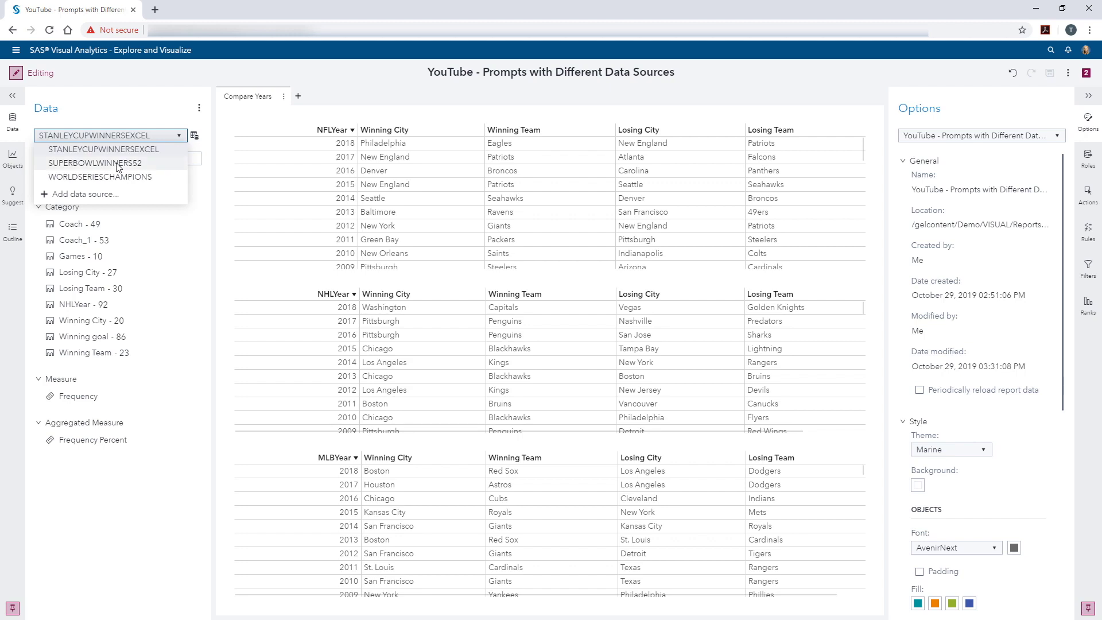
pyautogui.click(117, 163)
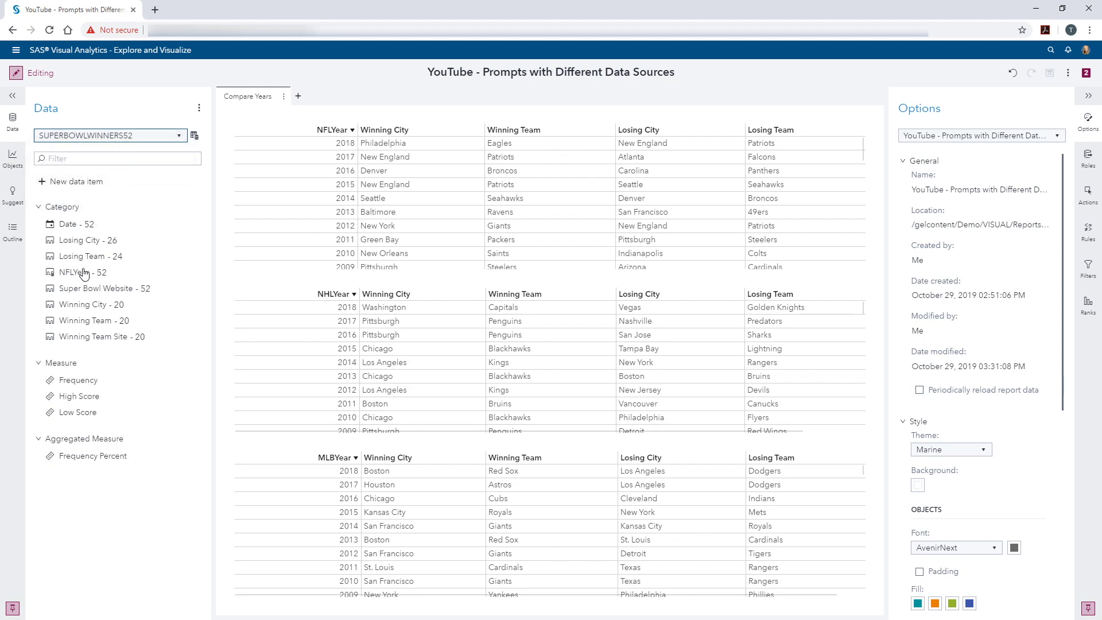
pyautogui.moveTo(74, 272)
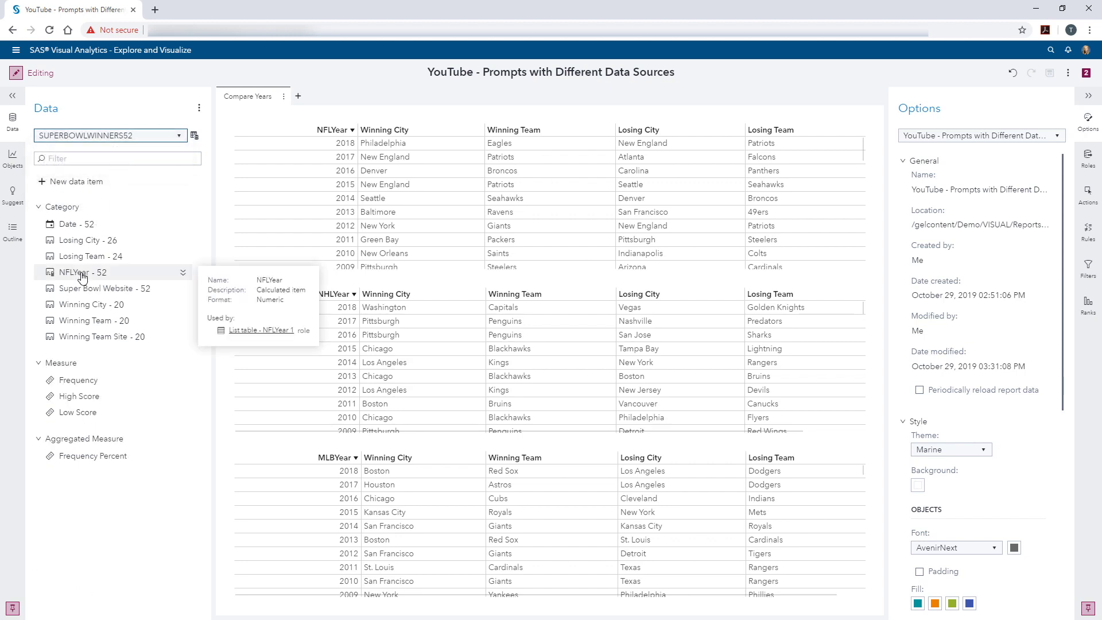
pyautogui.click(139, 136)
pyautogui.click(137, 183)
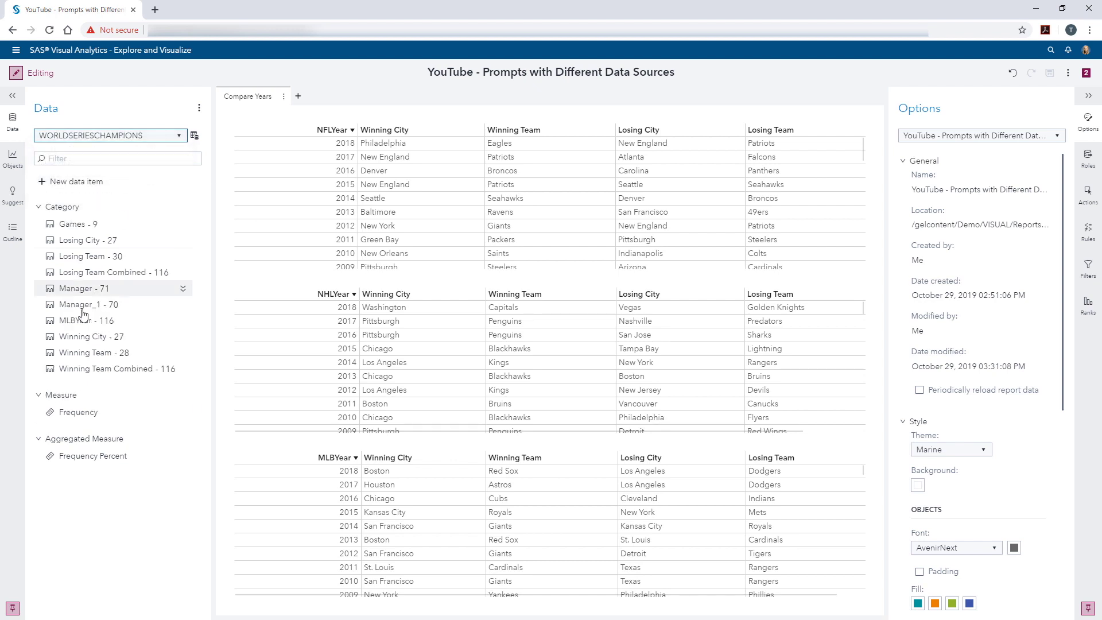
pyautogui.moveTo(78, 322)
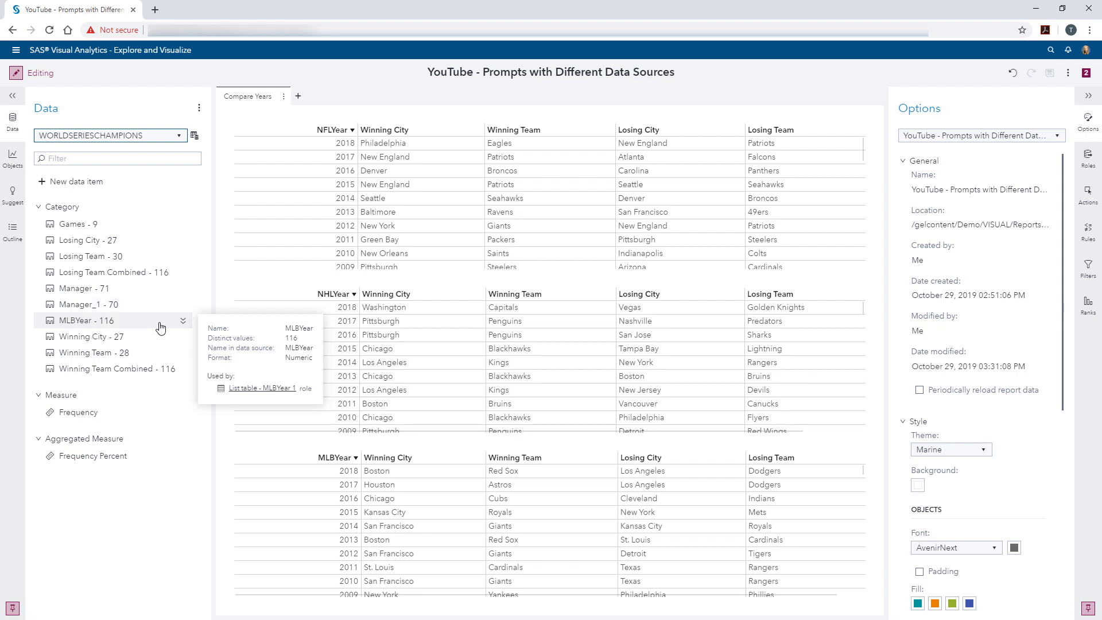
# Add a List control to the left of the three tables on the Compare Years page and narrow it to about 17% width.
pyautogui.click(11, 159)
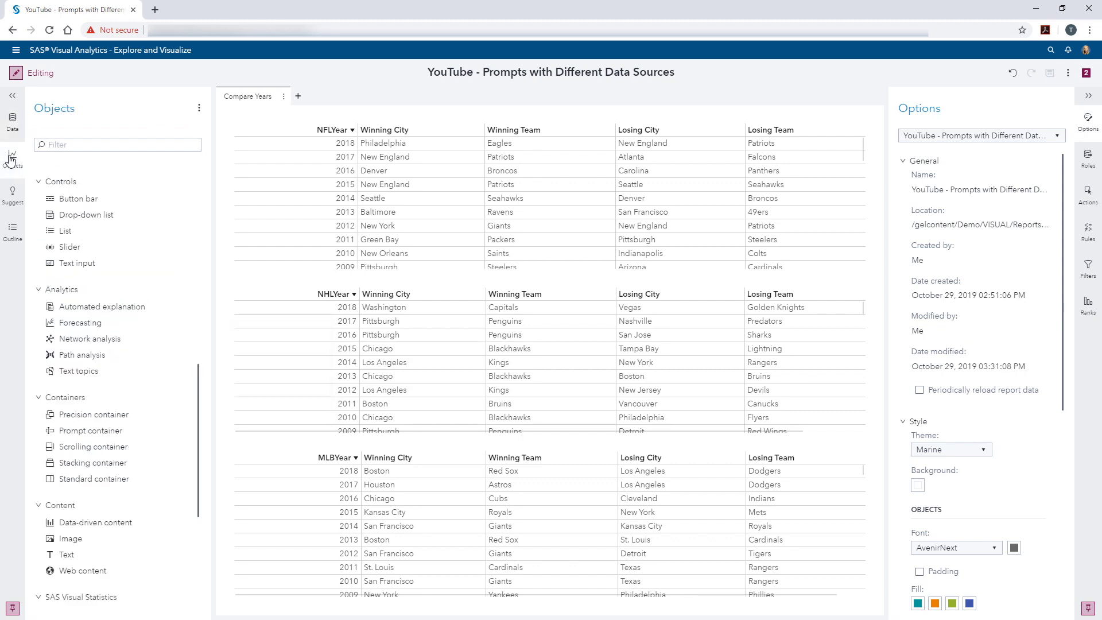
pyautogui.click(91, 142)
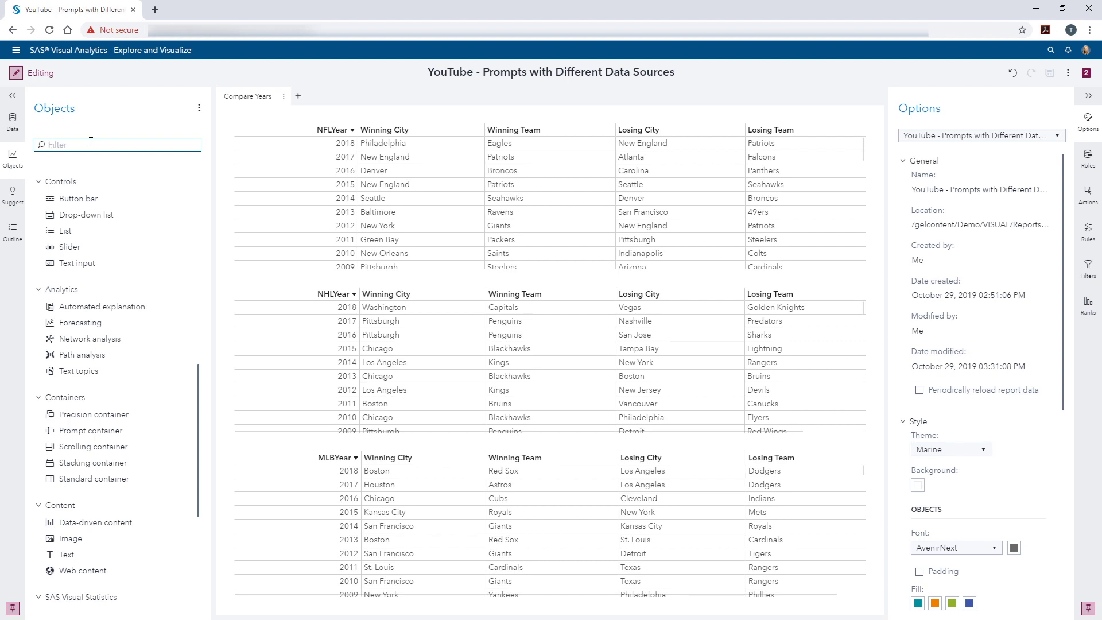
pyautogui.write('list')
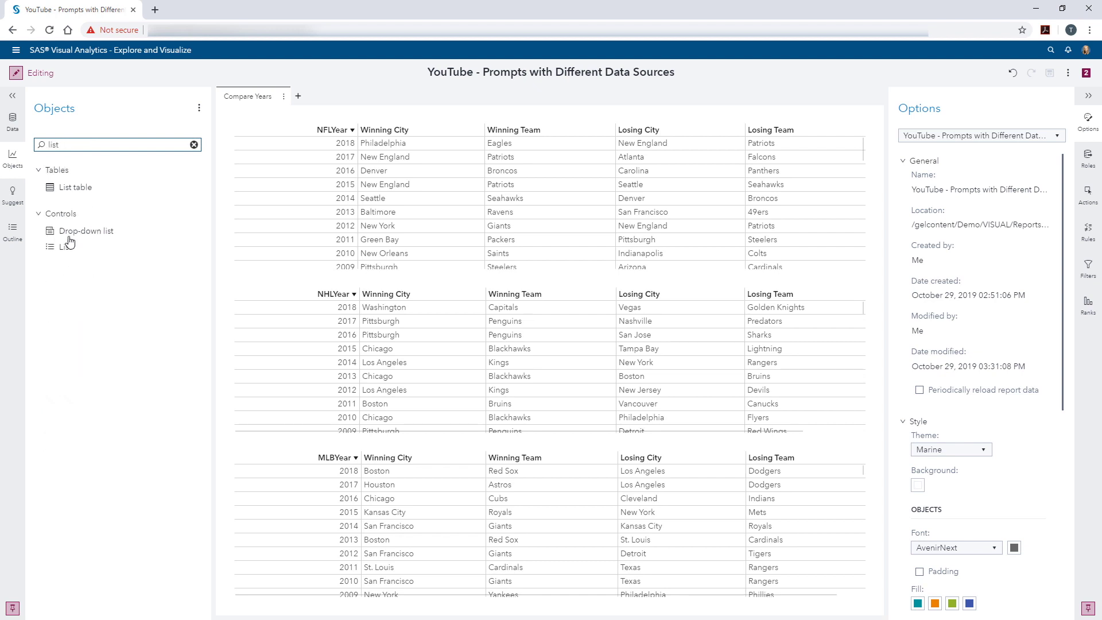
pyautogui.moveTo(64, 247); pyautogui.dragTo(221, 317)
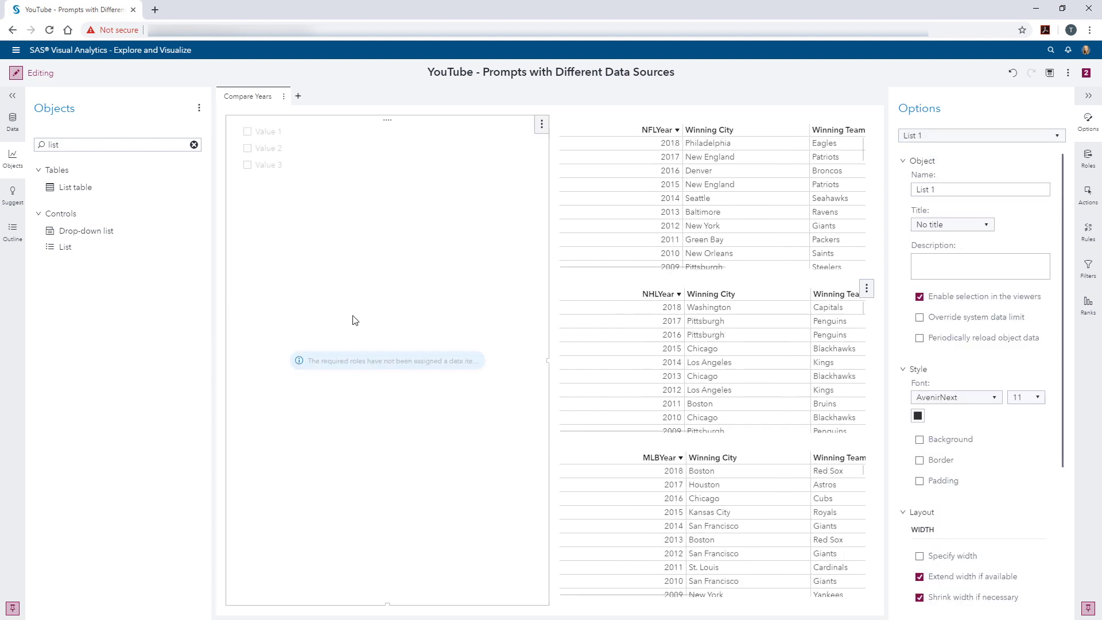
pyautogui.moveTo(547, 358); pyautogui.dragTo(313, 357)
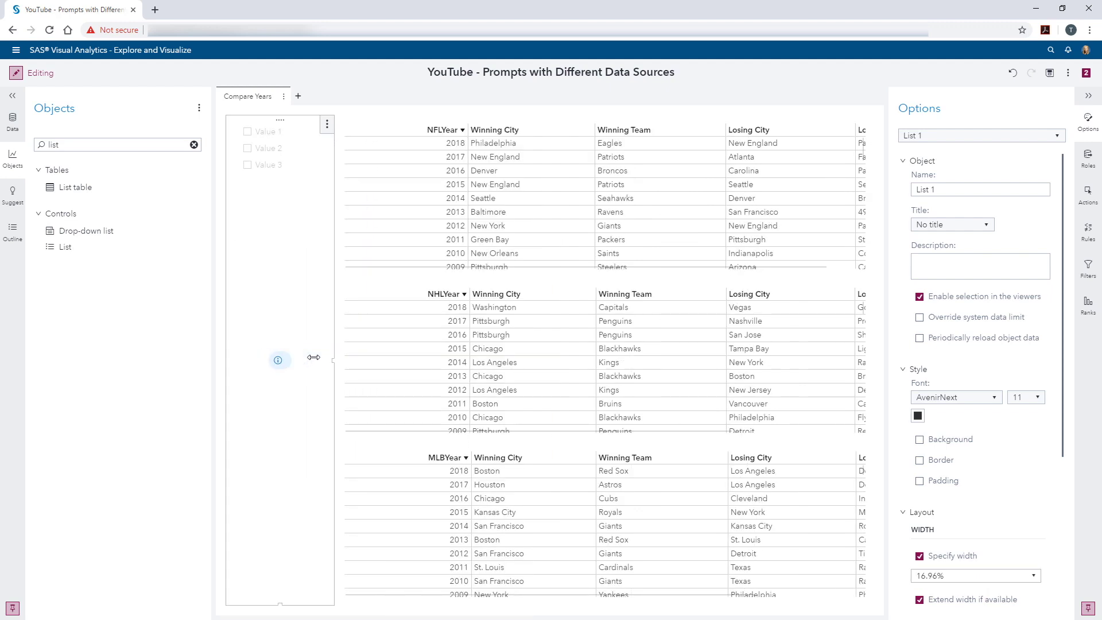
# Assign MLBYear from WORLDSERIESCHAMPIONS to the list control and sort its years in descending order.
pyautogui.click(10, 120)
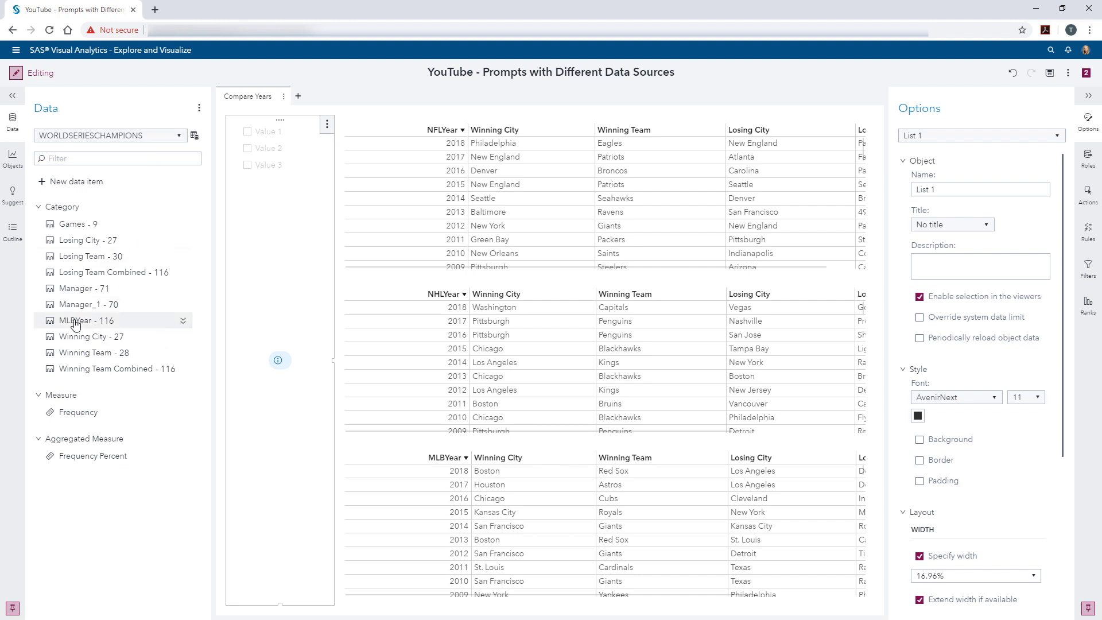
pyautogui.moveTo(75, 319); pyautogui.dragTo(269, 255)
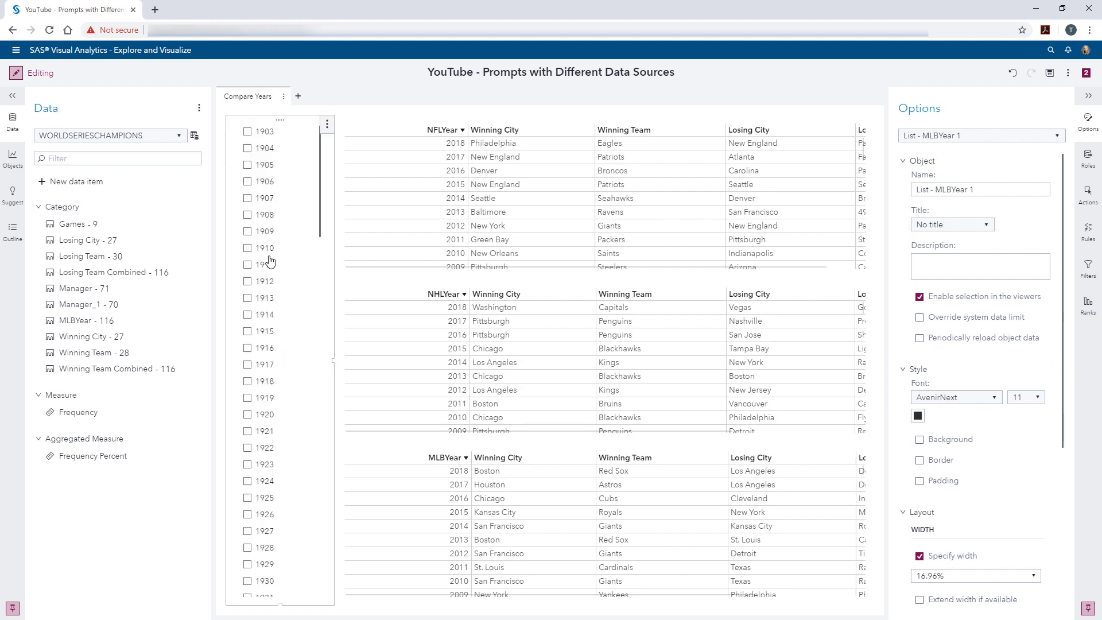
pyautogui.rightClick(291, 208)
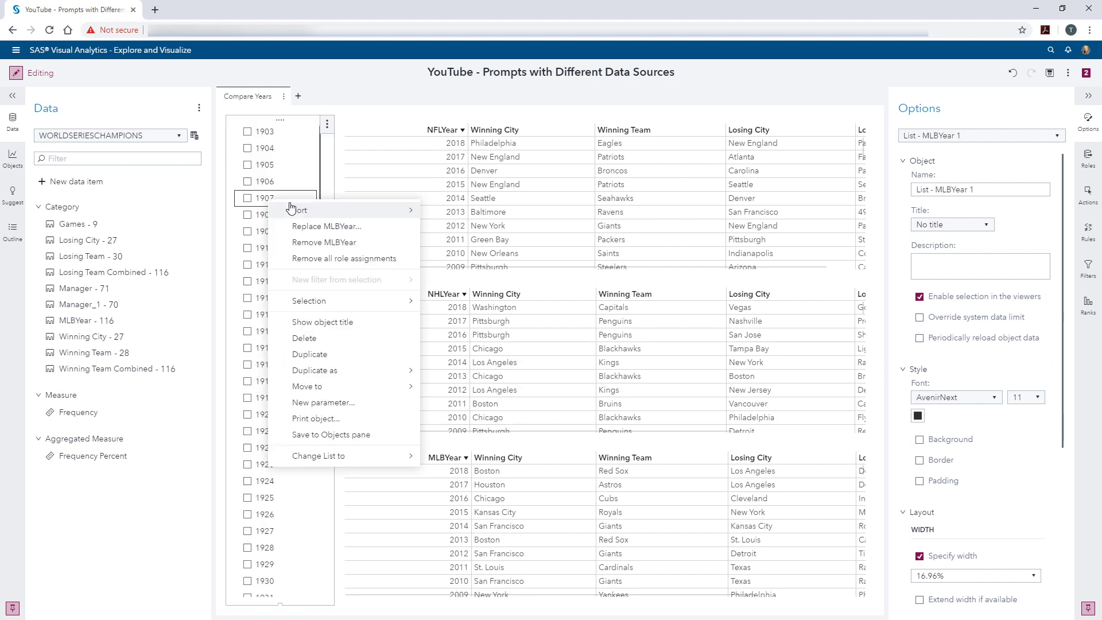
pyautogui.moveTo(291, 208)
pyautogui.click(436, 234)
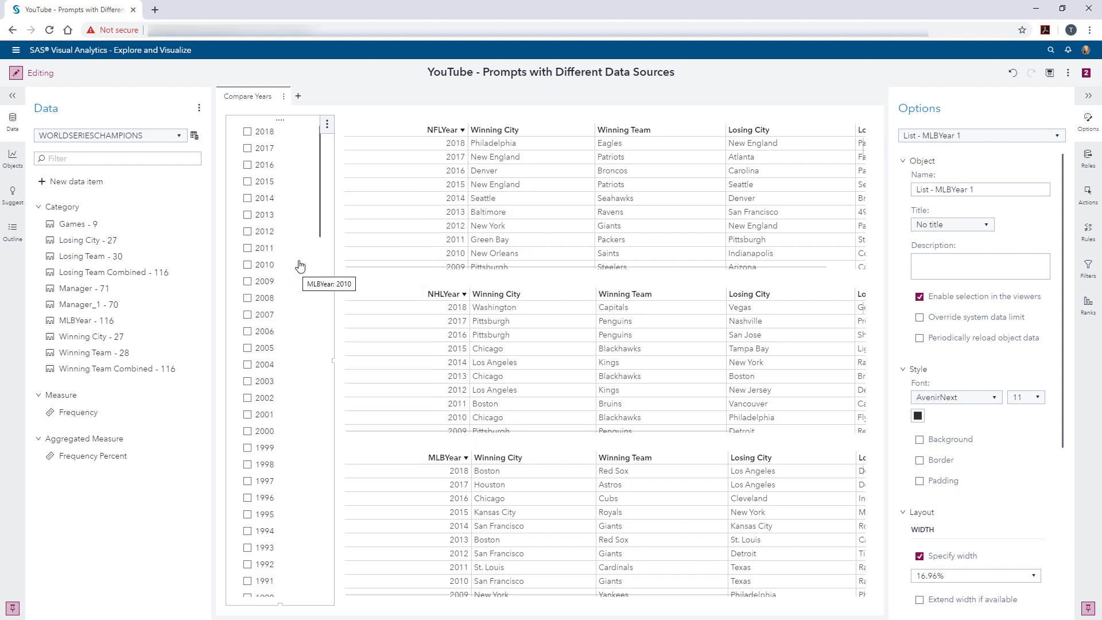
# Select the years 2018, 2017 and 2016 in the MLBYear list control.
pyautogui.click(247, 131)
pyautogui.click(247, 149)
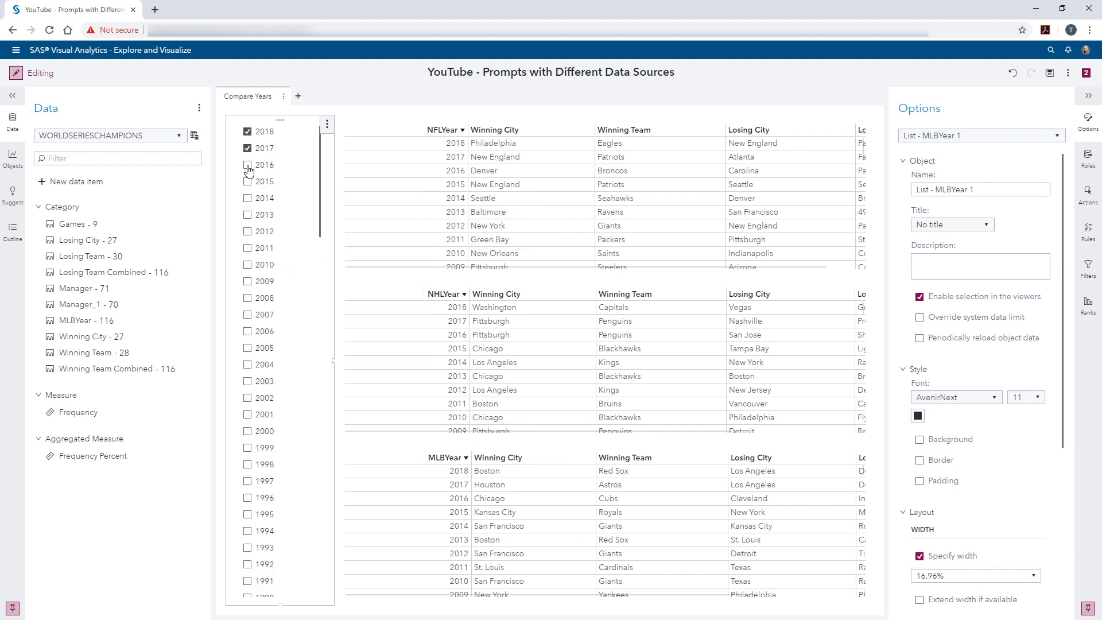
pyautogui.click(248, 164)
# Link the MLBYear list control as a filter to the NFLYear, NHLYear and MLBYear list tables.
pyautogui.click(1087, 194)
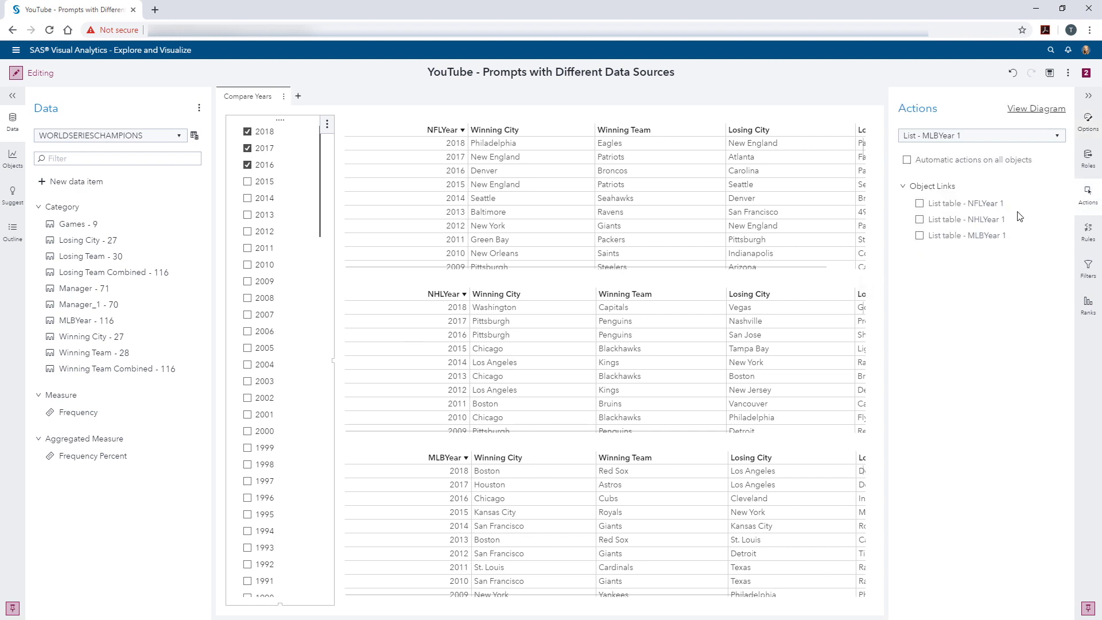
pyautogui.click(919, 204)
pyautogui.click(919, 246)
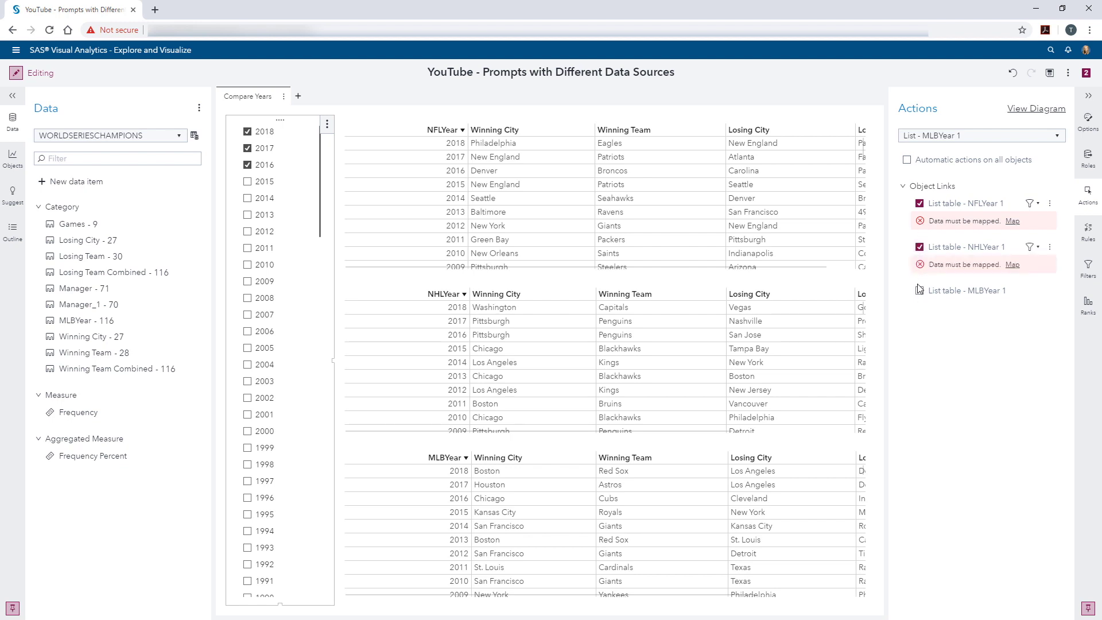
pyautogui.click(919, 291)
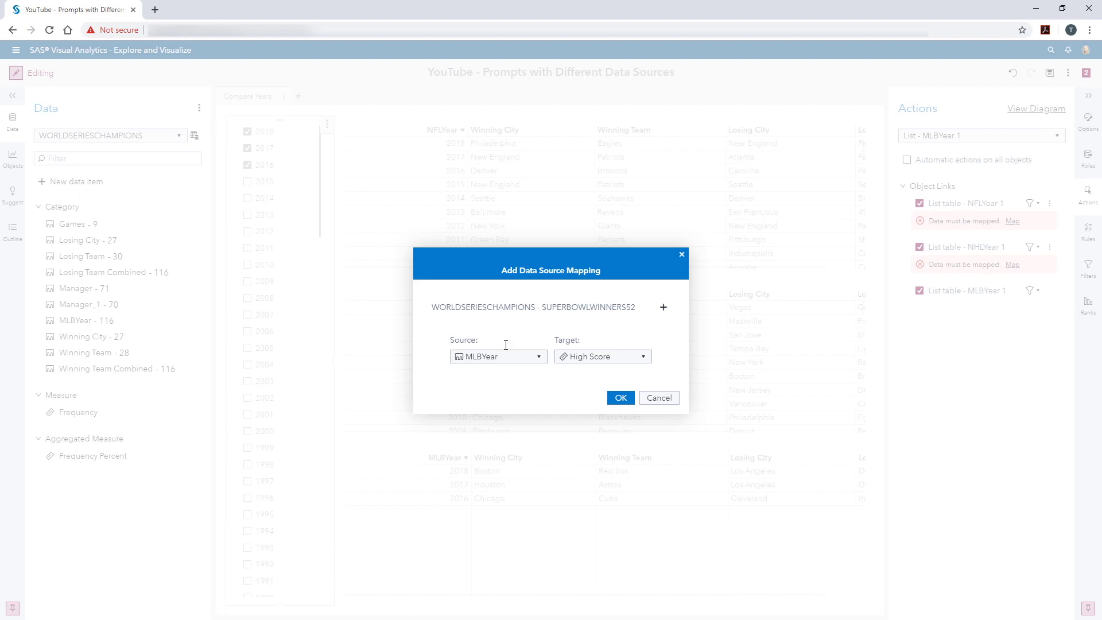
pyautogui.click(664, 399)
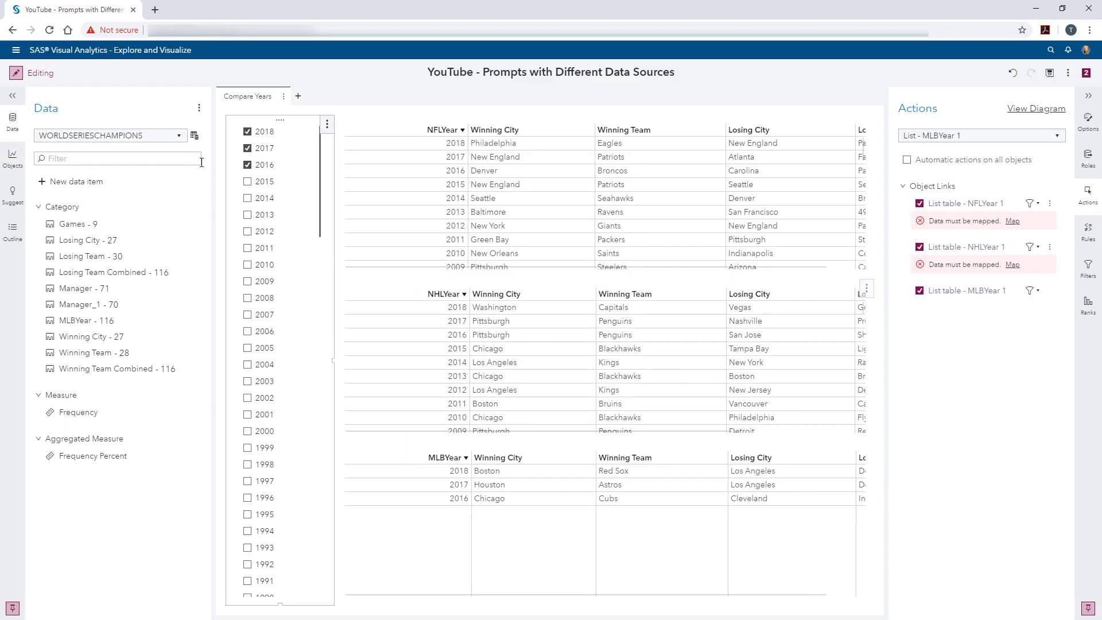
# Enable mapping from WORLDSERIESCHAMPIONS to SUPERBOWLWINNERS52, reduced to a single pair with source MLBYear and target NFLYear.
pyautogui.click(195, 136)
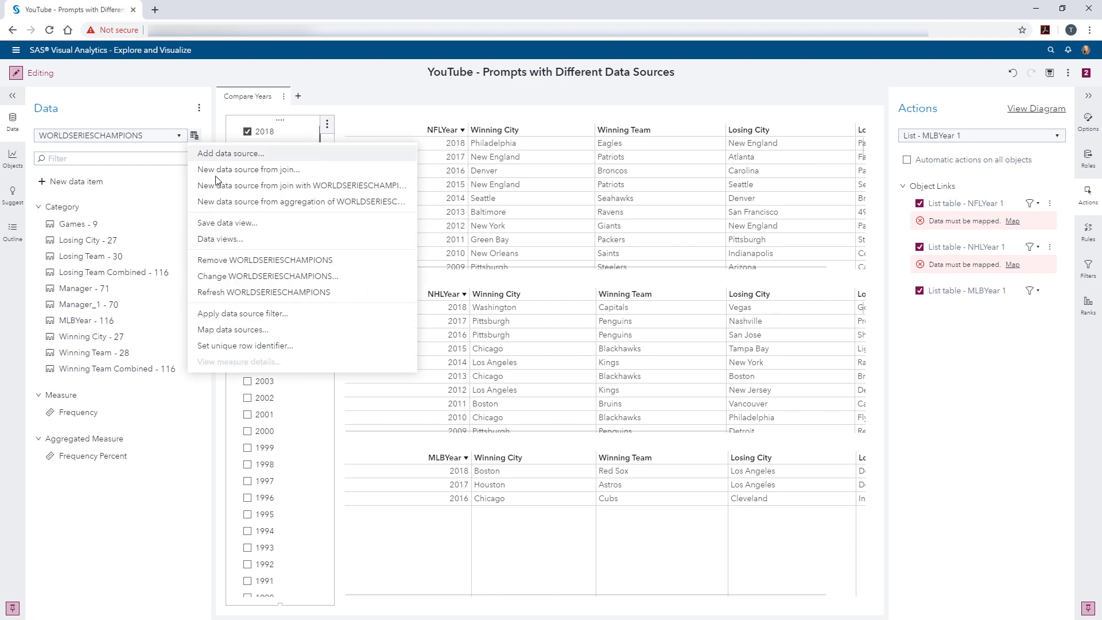
pyautogui.click(234, 330)
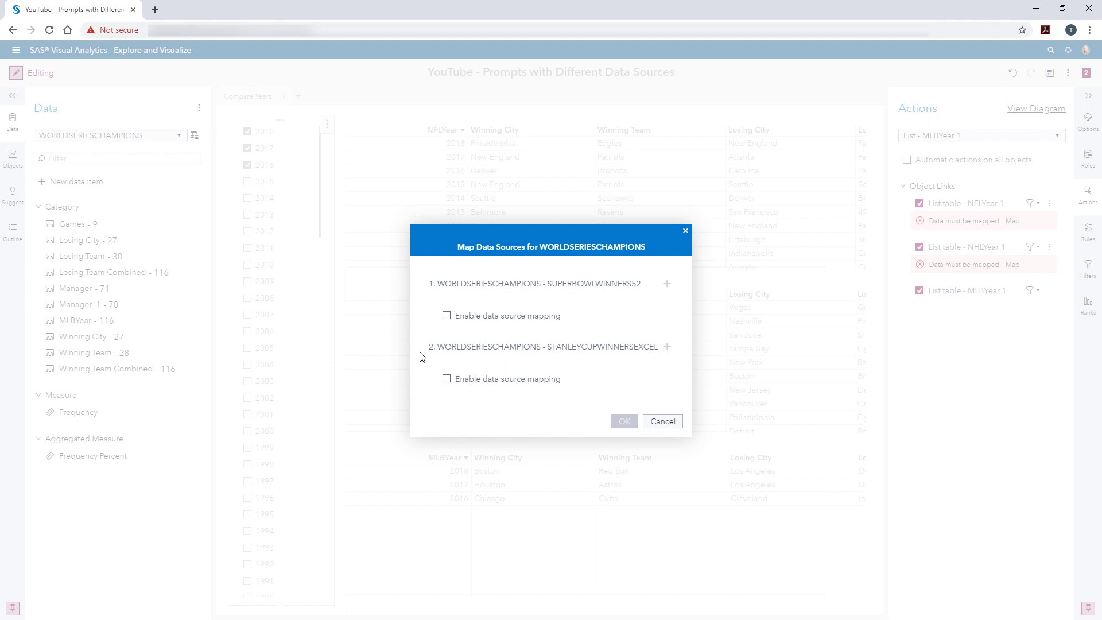
pyautogui.click(446, 317)
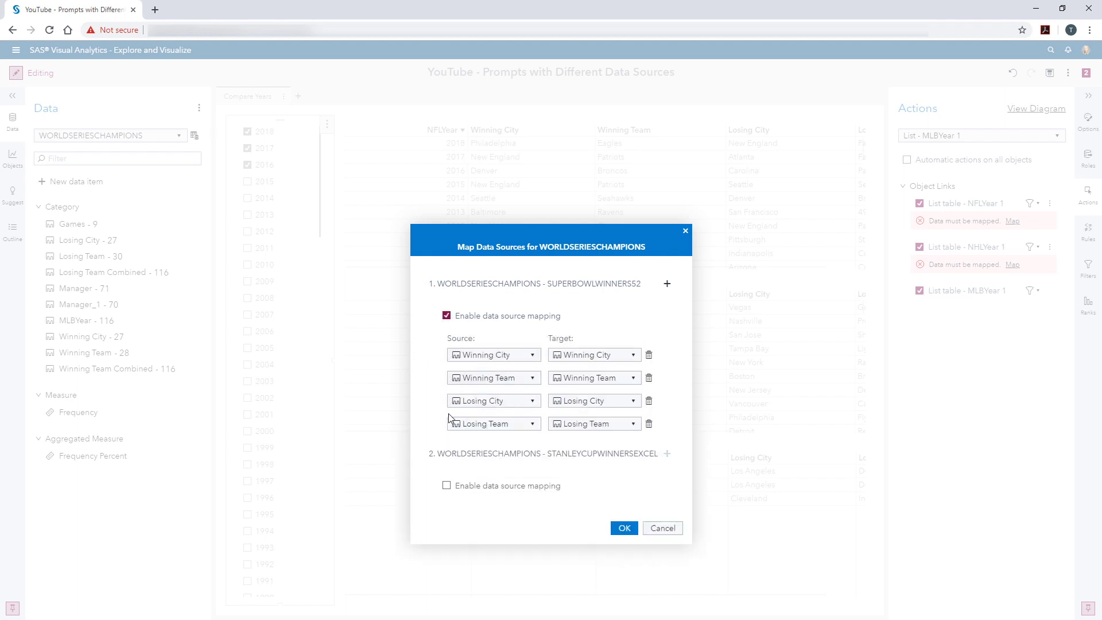
pyautogui.click(649, 355)
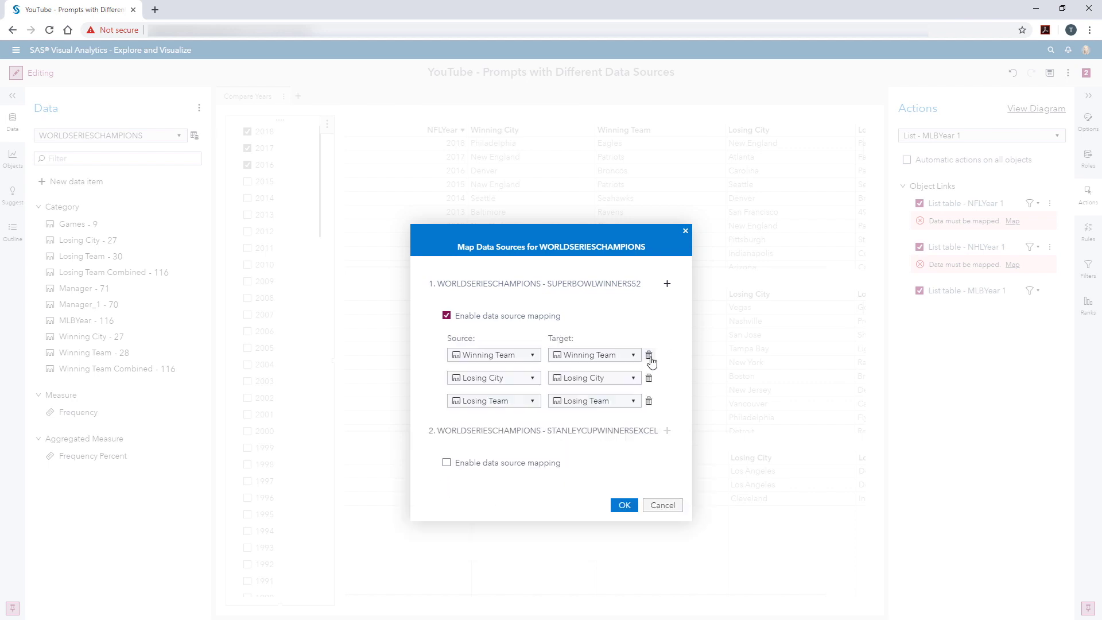
pyautogui.click(649, 356)
pyautogui.click(649, 356)
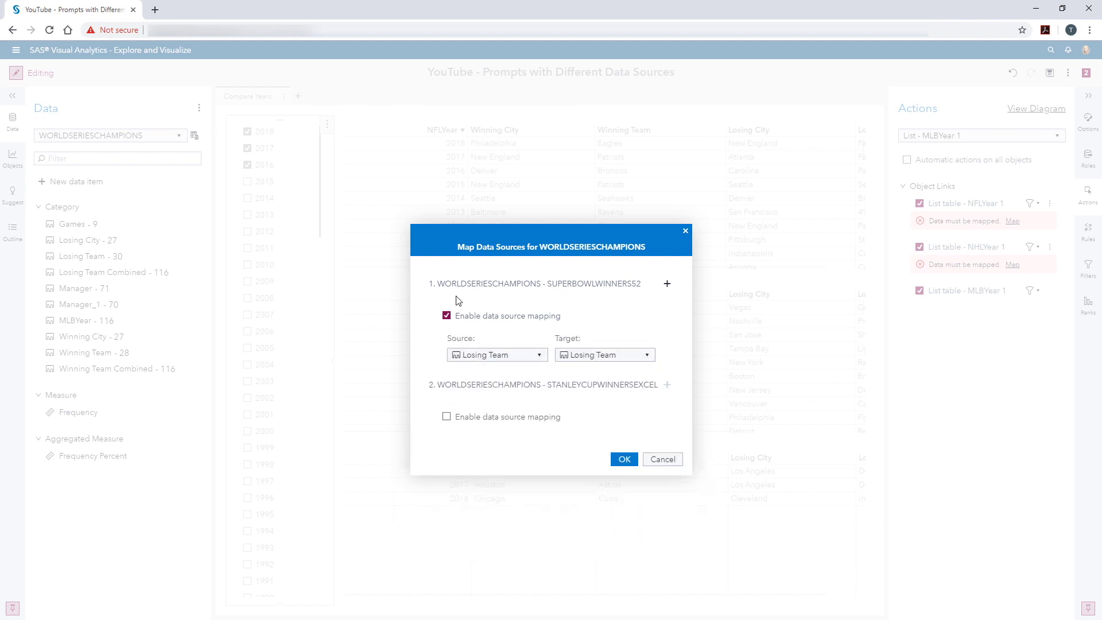
pyautogui.click(518, 355)
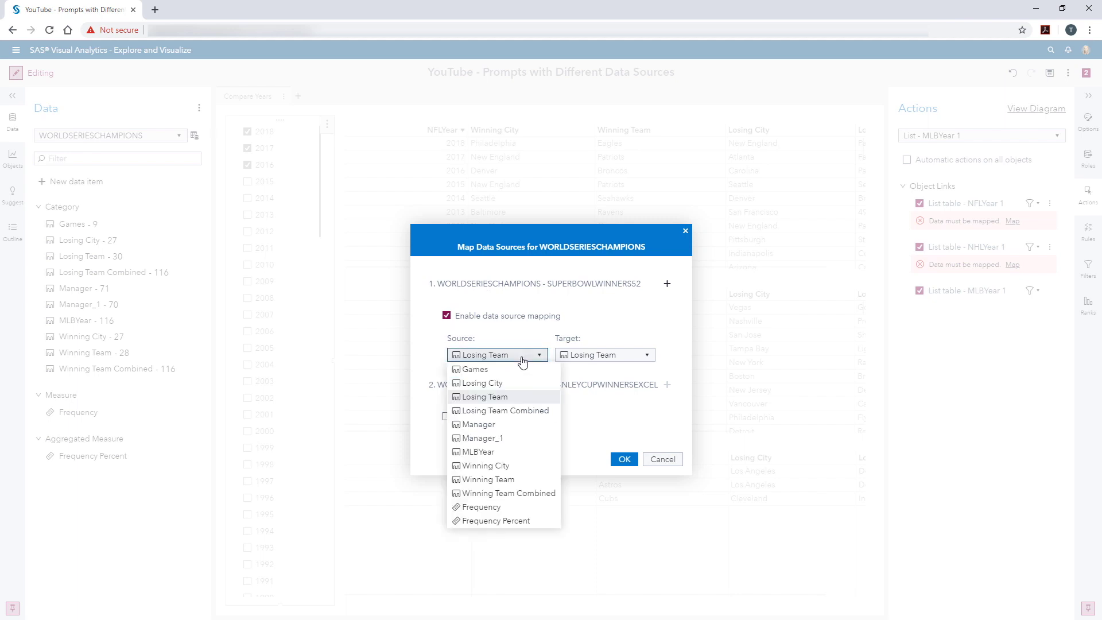
pyautogui.click(481, 452)
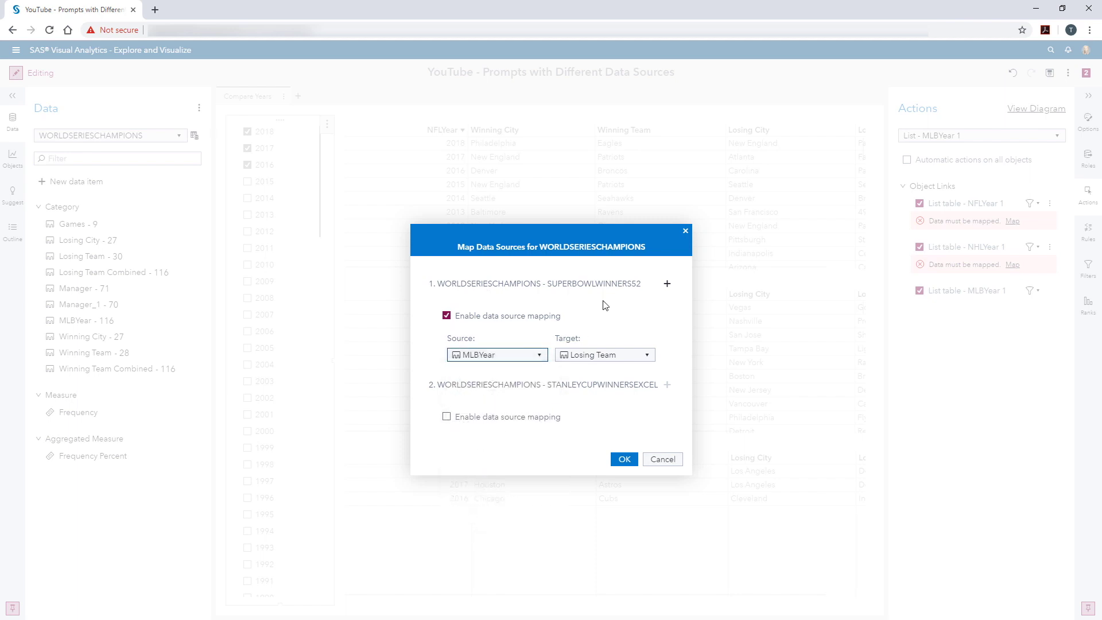
pyautogui.click(616, 356)
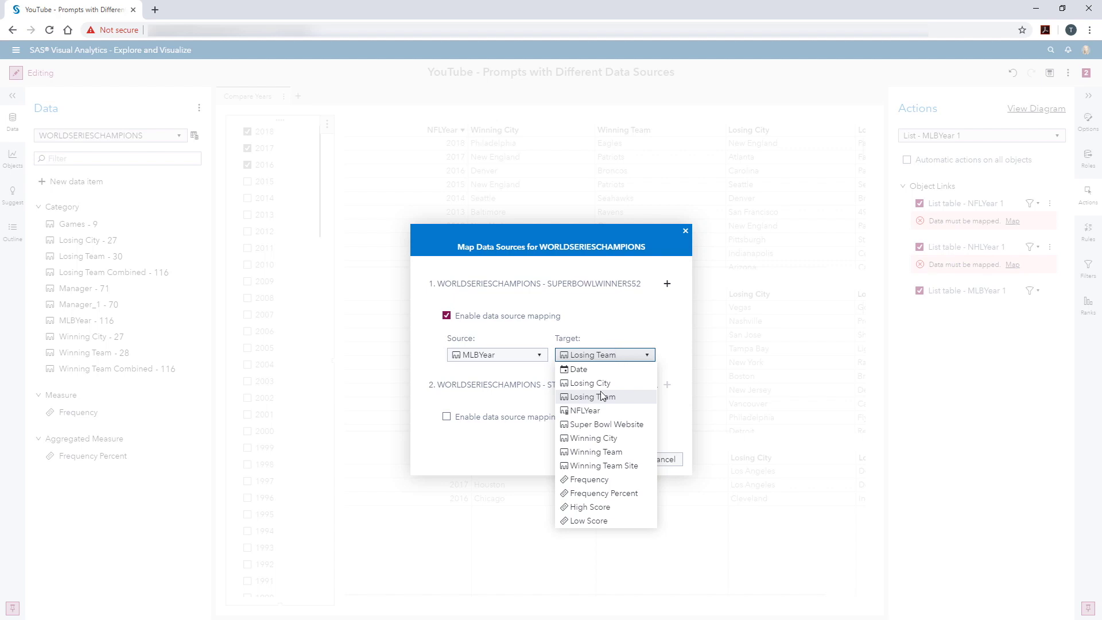
pyautogui.click(587, 411)
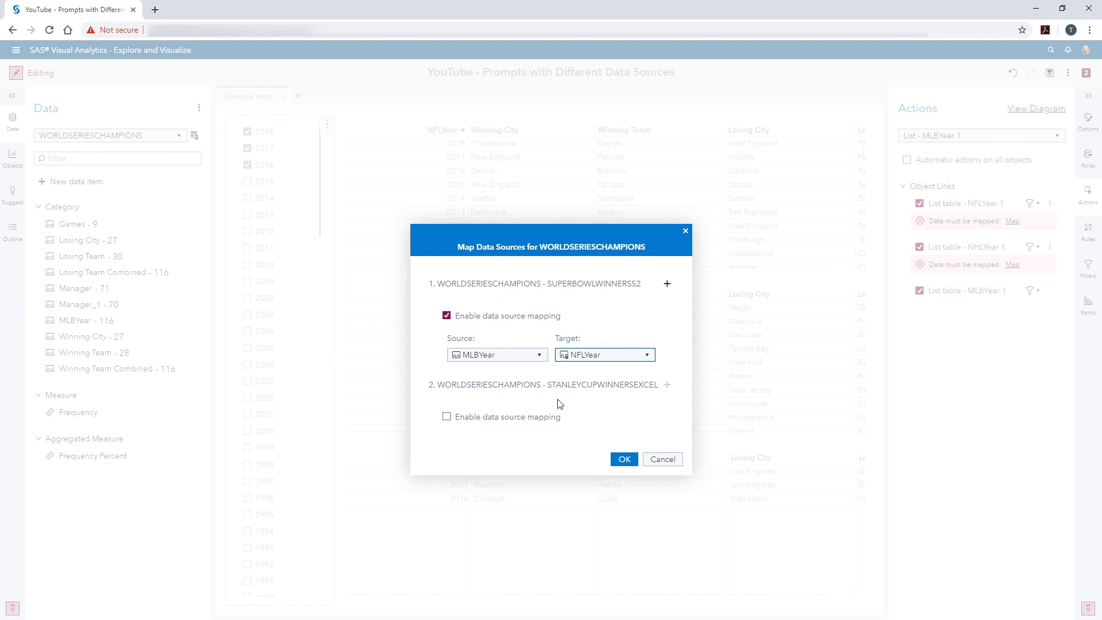
# Enable mapping to STANLEYCUPWINNERSEXCEL, keep only one pair with source MLBYear and target NHLYear, and apply the data source mappings.
pyautogui.click(447, 417)
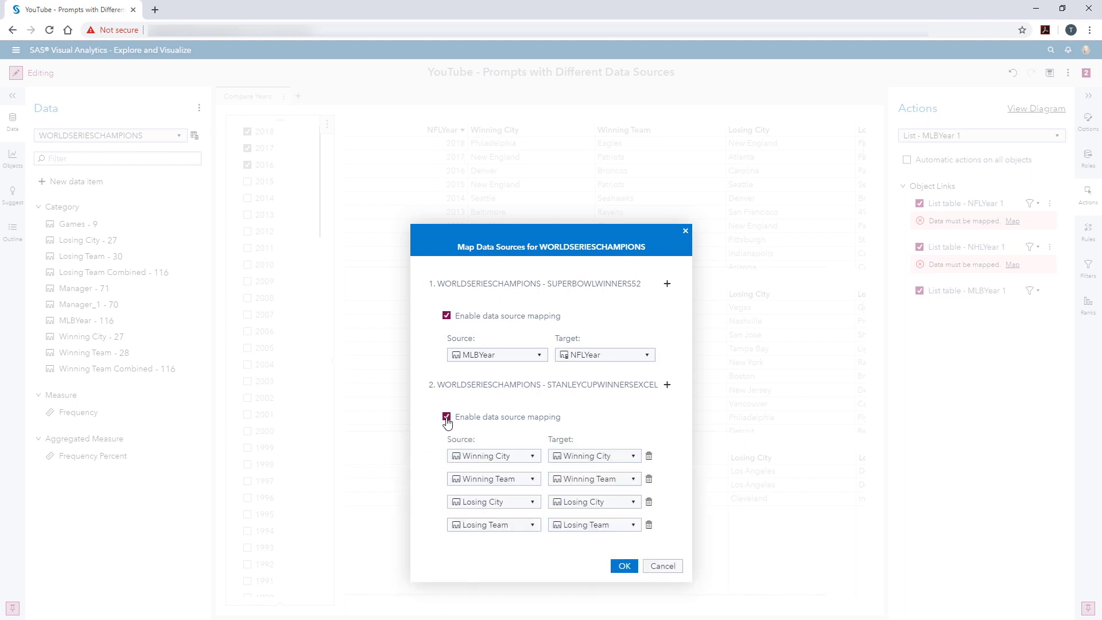
pyautogui.click(648, 456)
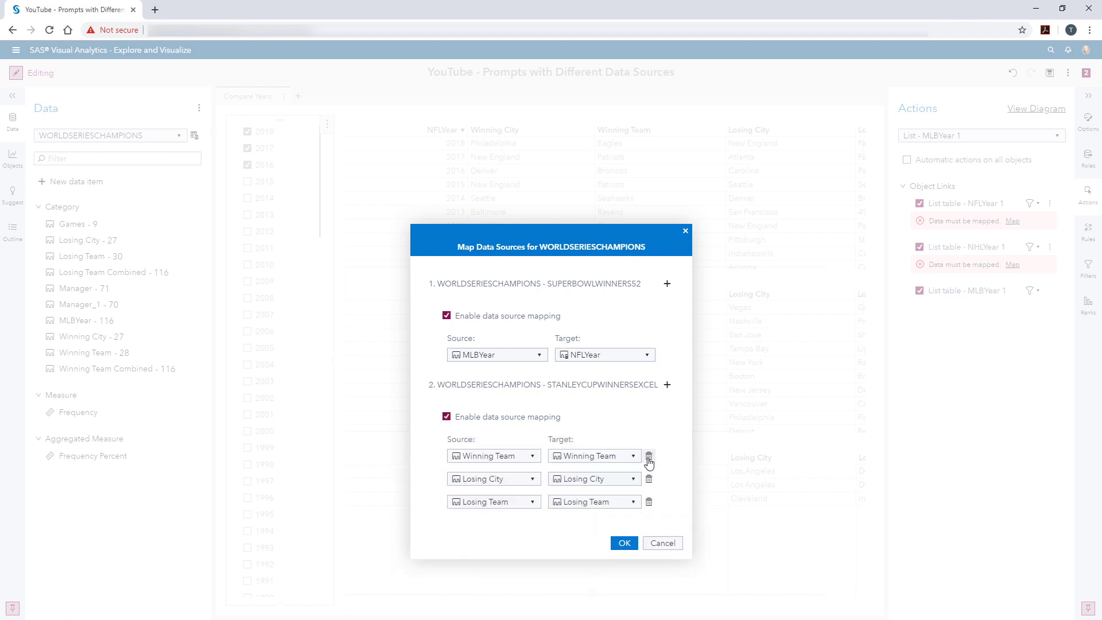
pyautogui.click(648, 457)
pyautogui.click(648, 457)
pyautogui.click(487, 458)
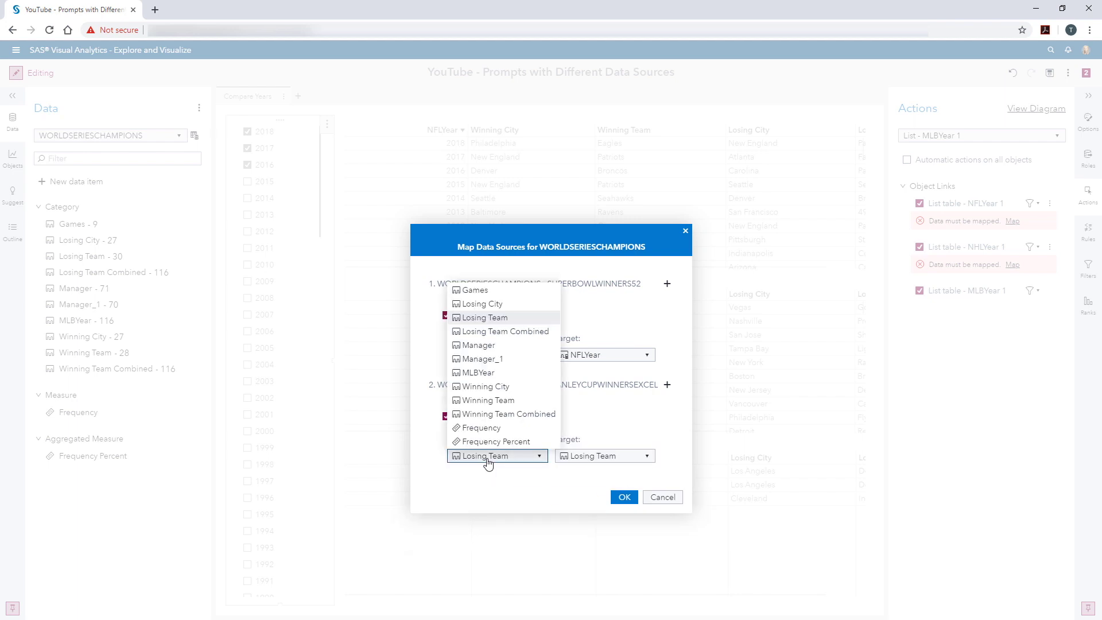
pyautogui.click(477, 373)
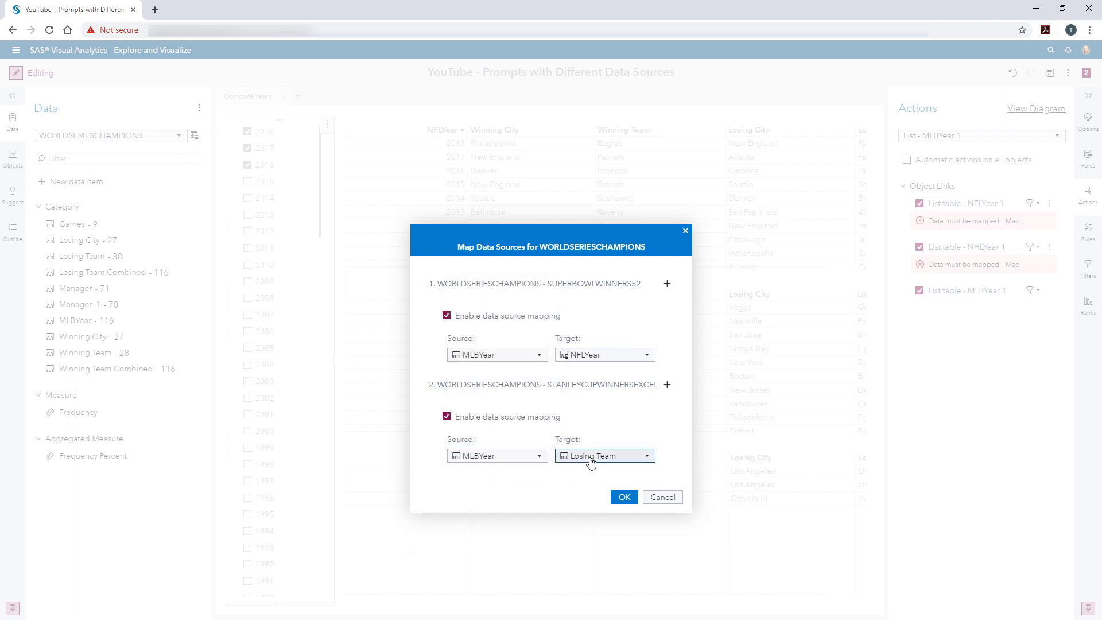
pyautogui.click(588, 457)
pyautogui.click(585, 372)
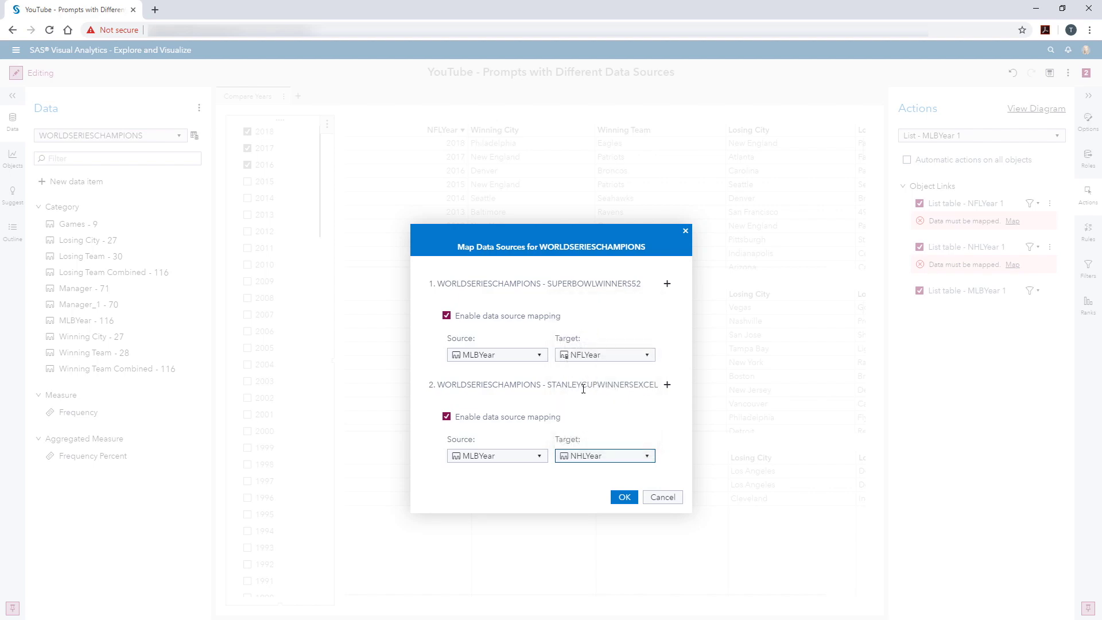
pyautogui.click(618, 498)
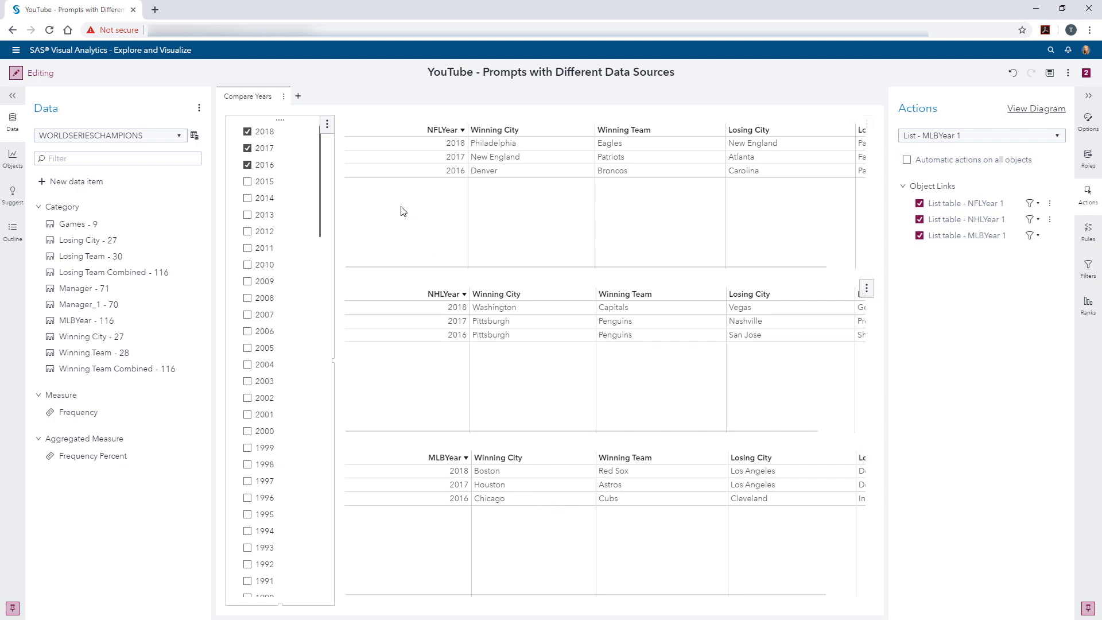
# Change the year selection in the list control to 2018, 2015 and 2010.
pyautogui.click(248, 165)
pyautogui.click(247, 181)
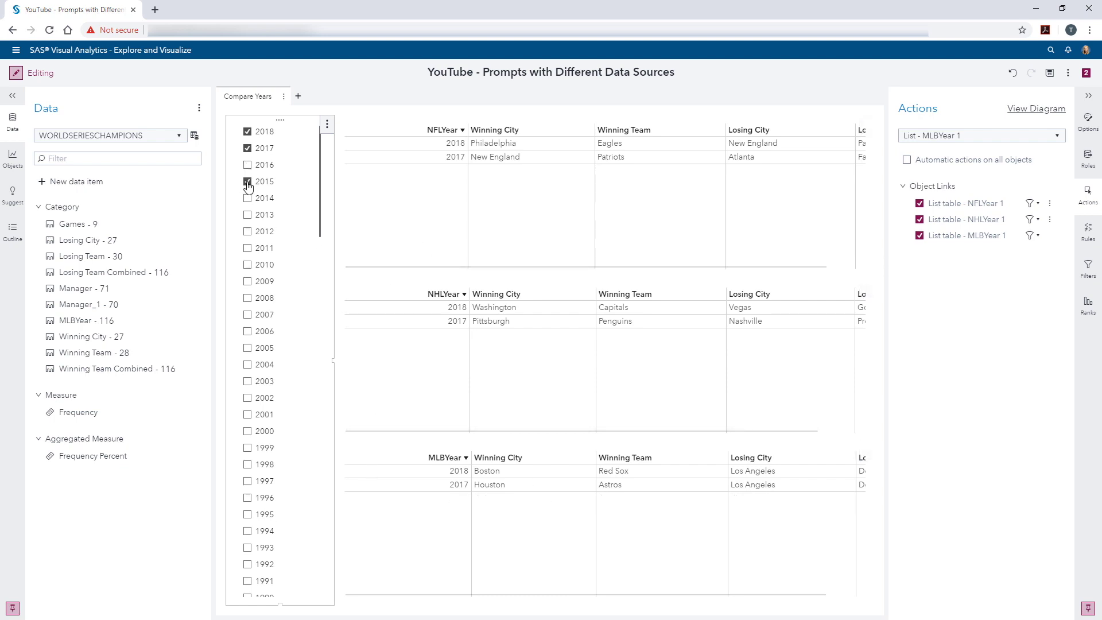
pyautogui.click(247, 148)
pyautogui.click(247, 265)
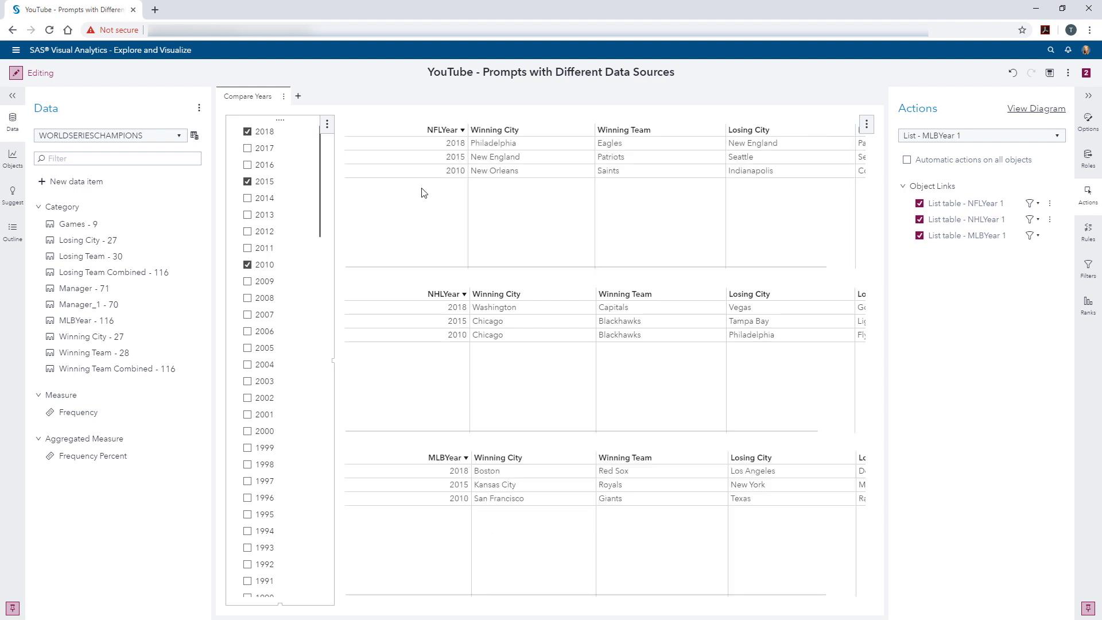